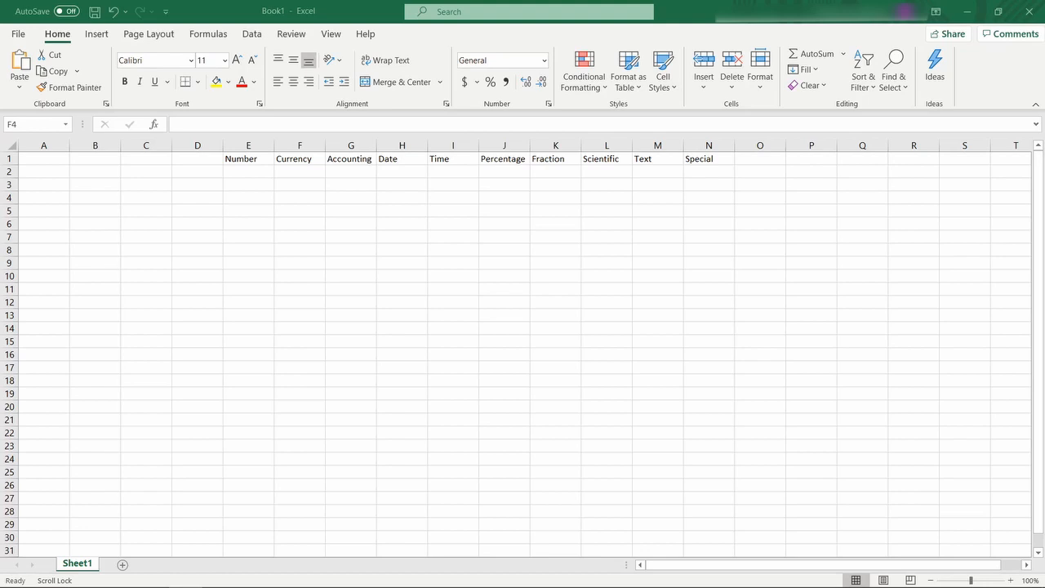
- Enter 1, 2 and 3 in A2 to A4 and extend the number series to 10 in A11
left_click(246, 171)
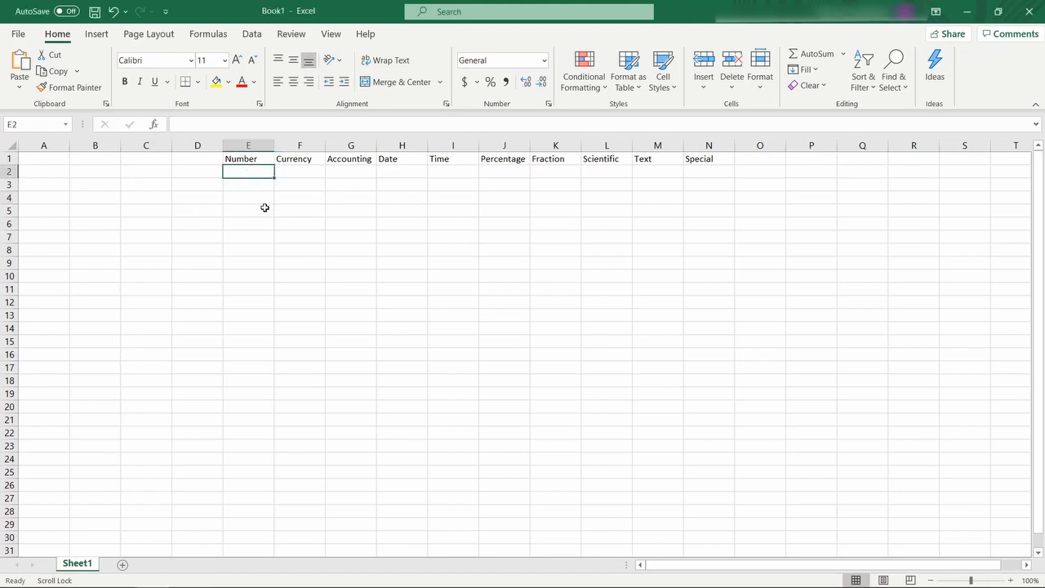
left_click(49, 173)
type("1")
key("Return")
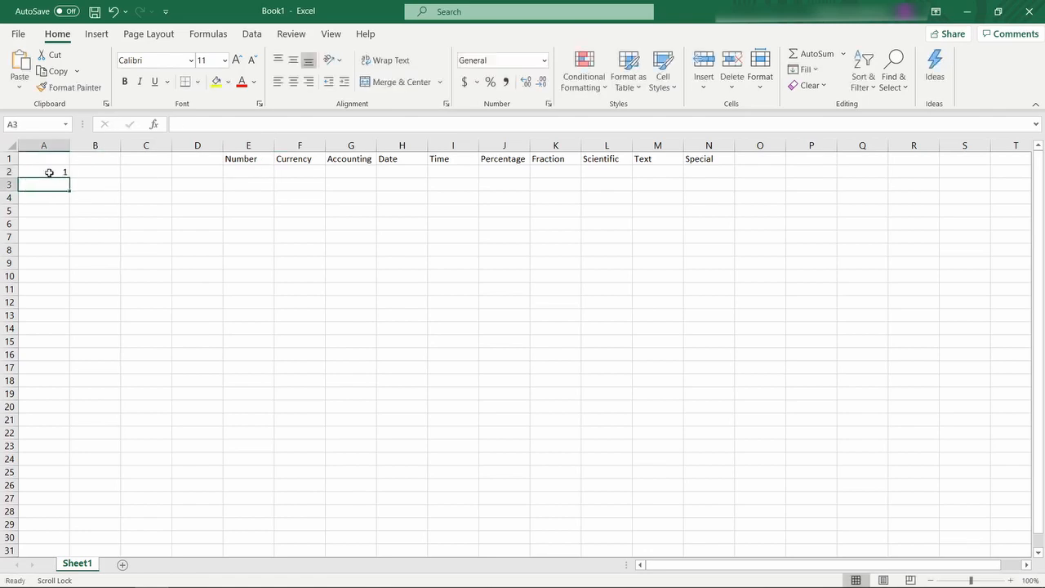
type("2")
key("Return")
type("3")
key("Return")
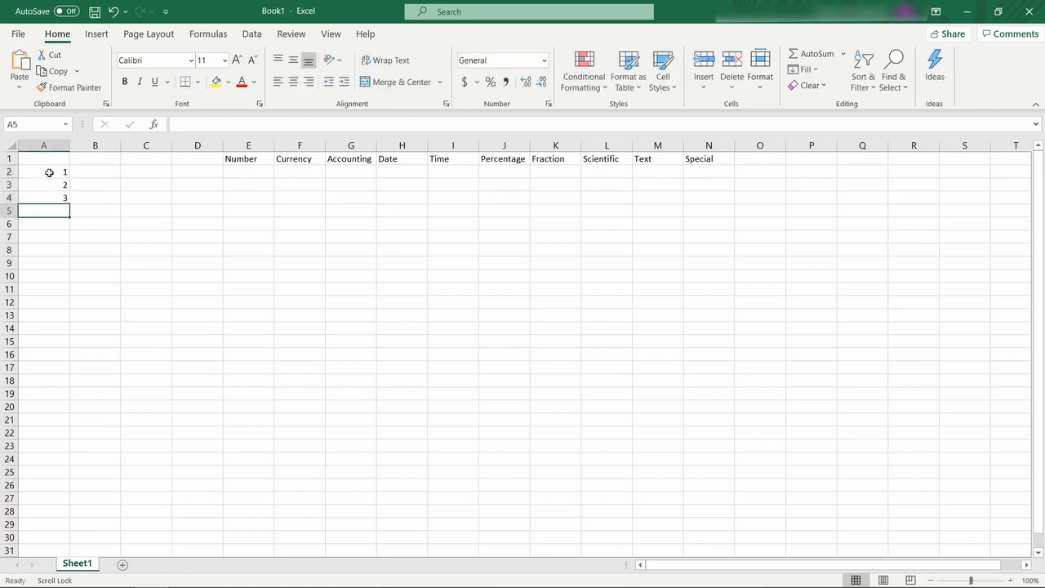
left_click_drag(49, 173, 72, 298)
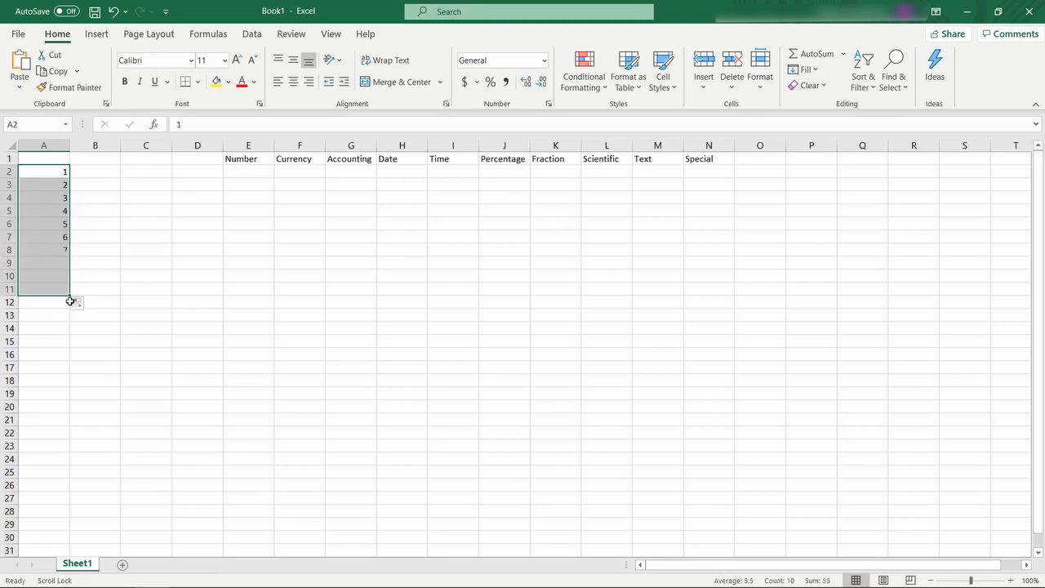
left_click(135, 278)
- Enter the formula =A2 in E2 under Number and fill it down the column to E12
left_click(236, 174)
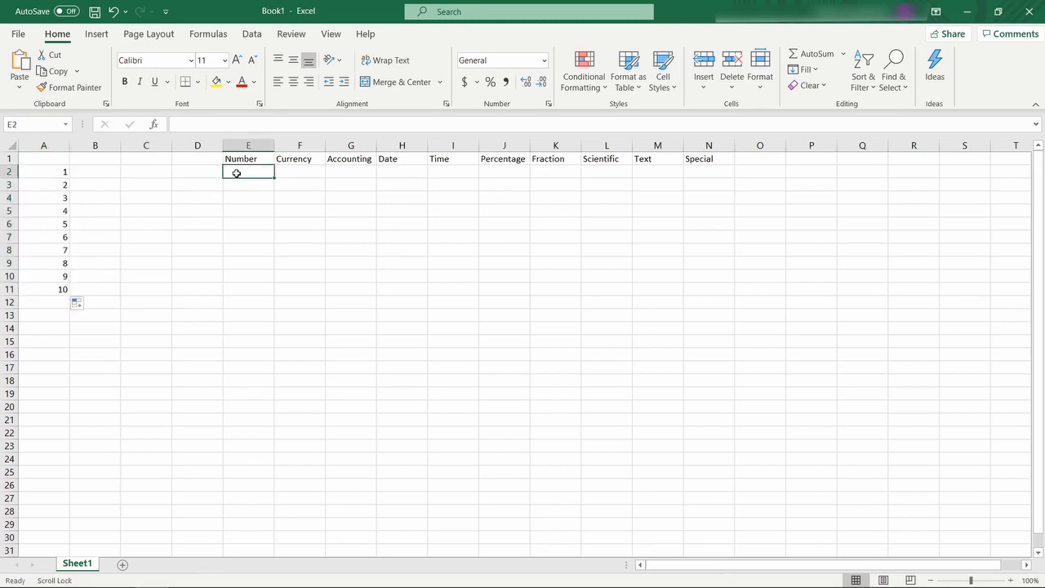
type("=")
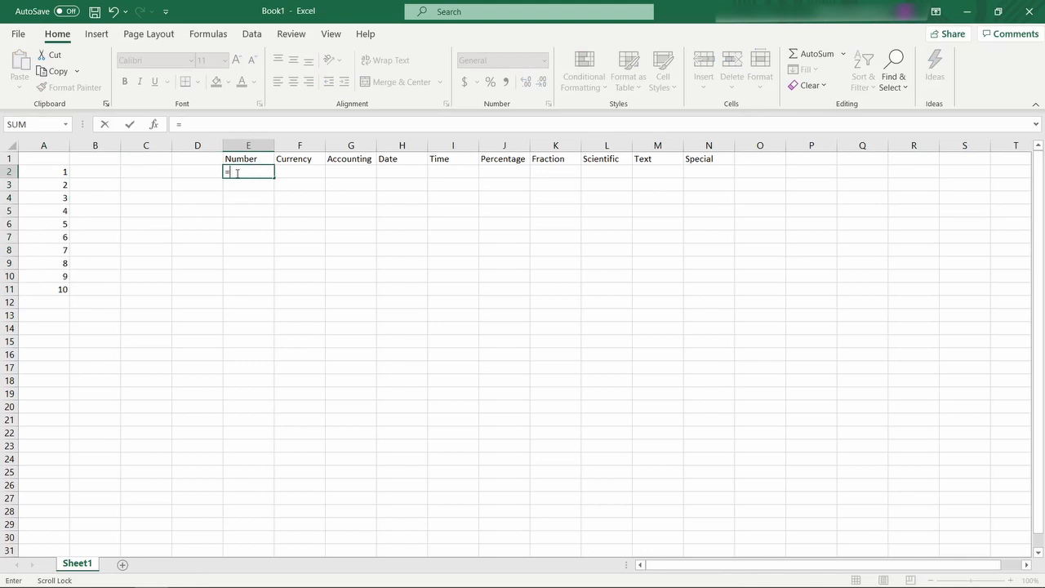
left_click(47, 173)
key("Return")
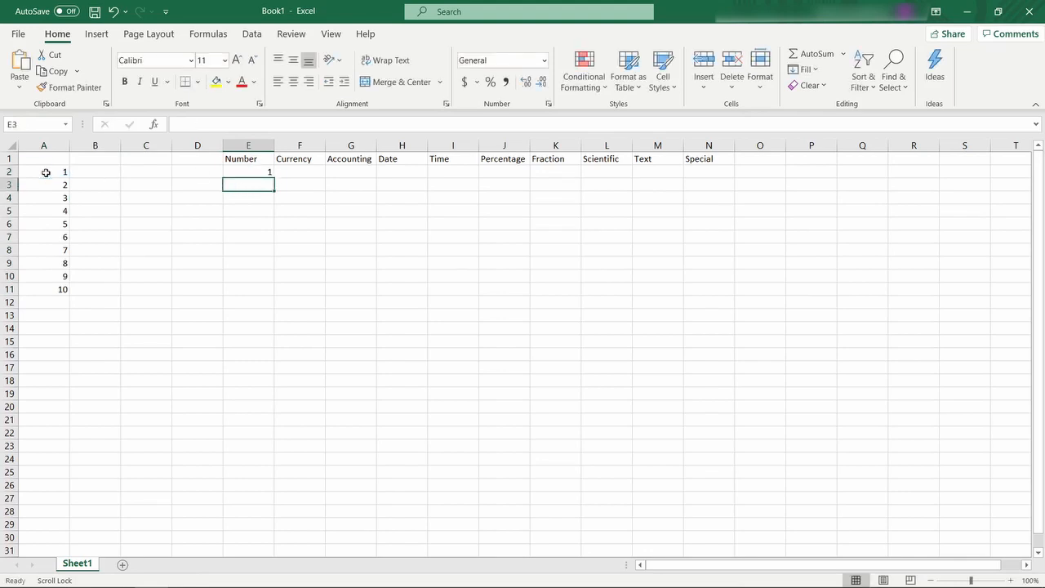
left_click(263, 172)
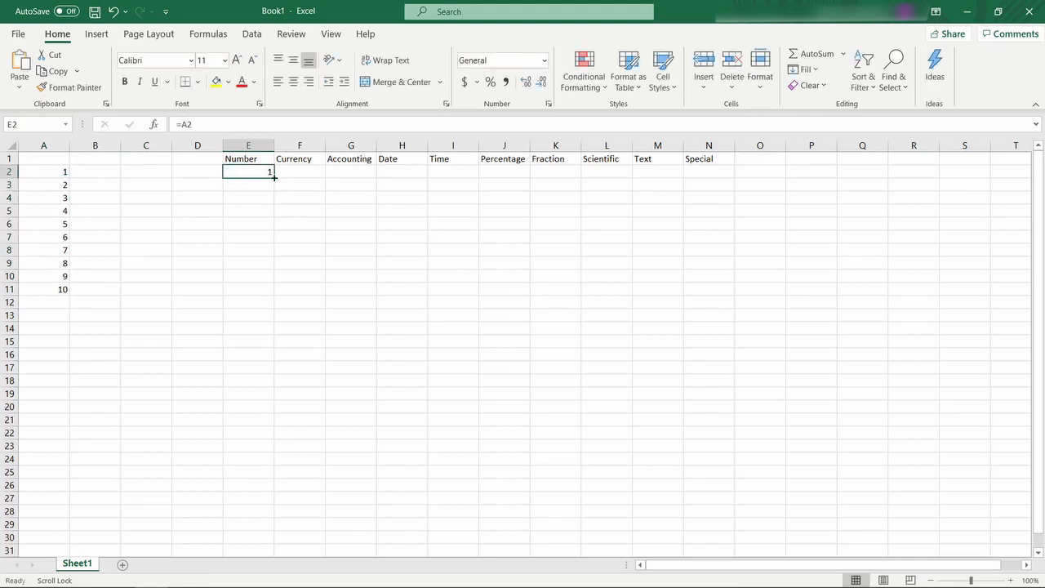
left_click_drag(274, 177, 253, 304)
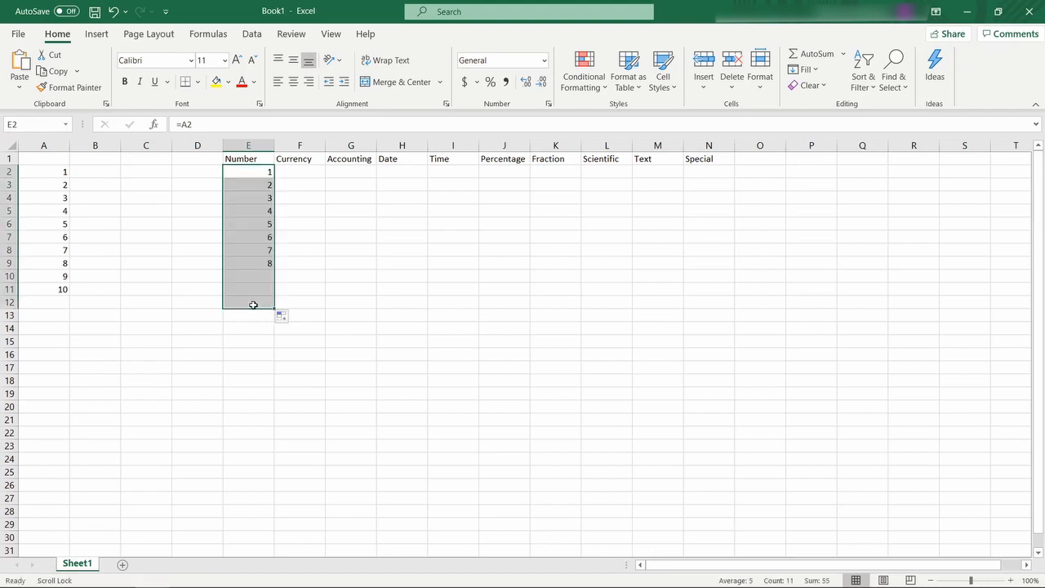
left_click(352, 254)
- Display the formulas in the sheet's cells instead of their results
left_click(263, 172)
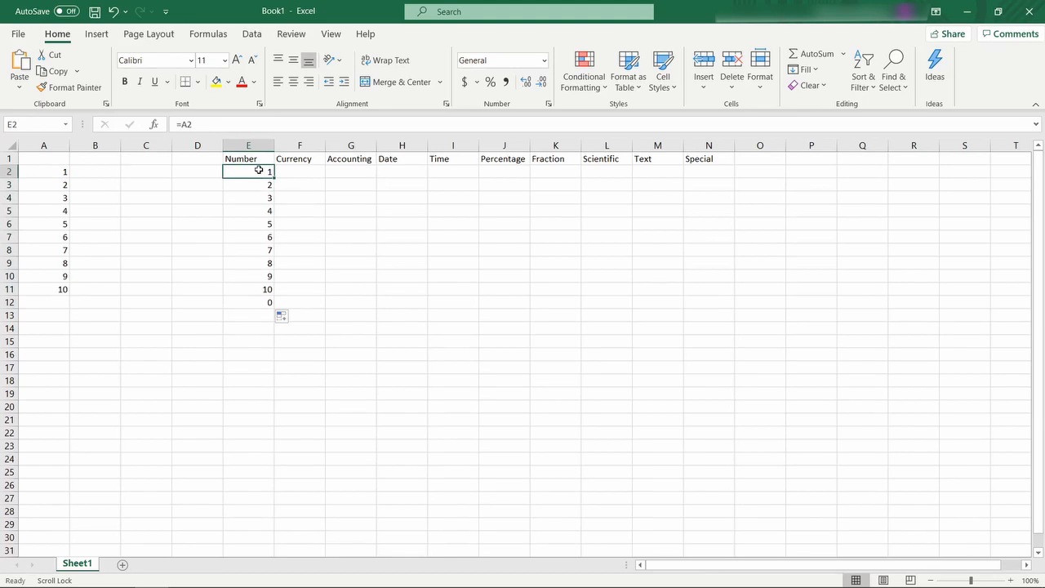
key("ctrl+grave")
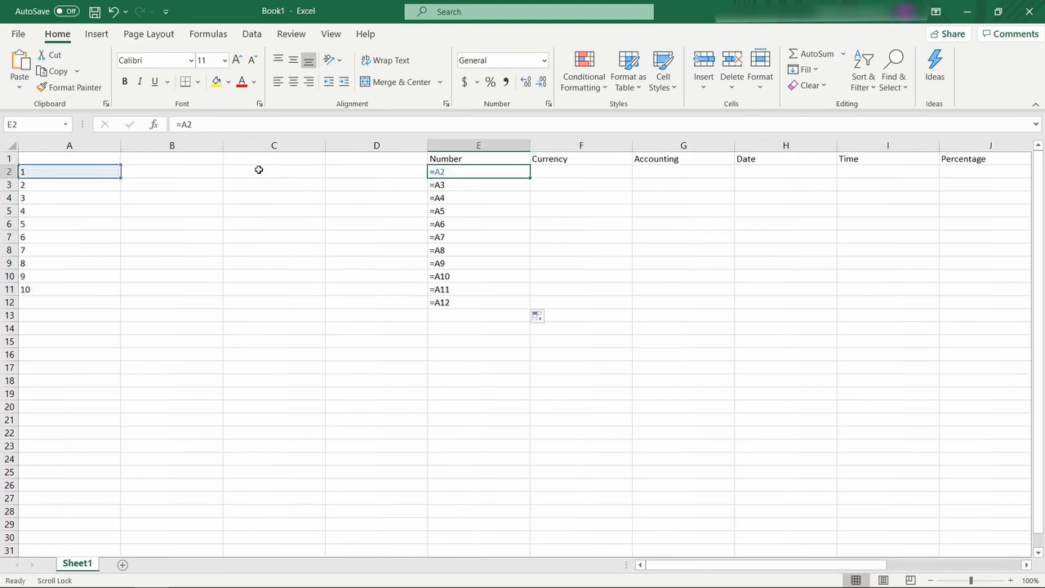
double_click(459, 172)
left_click_drag(461, 172, 438, 171)
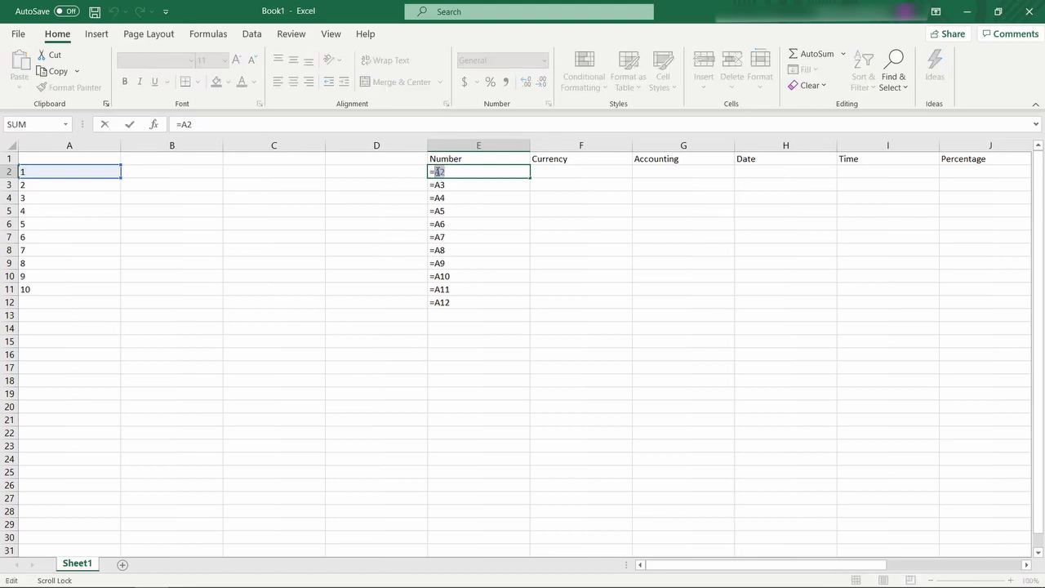
key("F5")
left_click(762, 319)
key("F4")
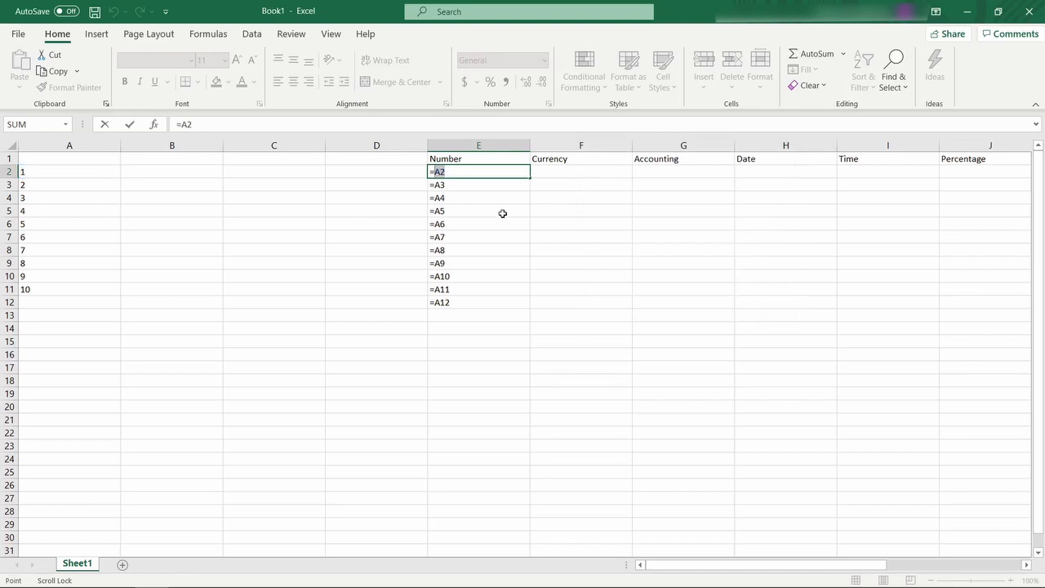
key("F4")
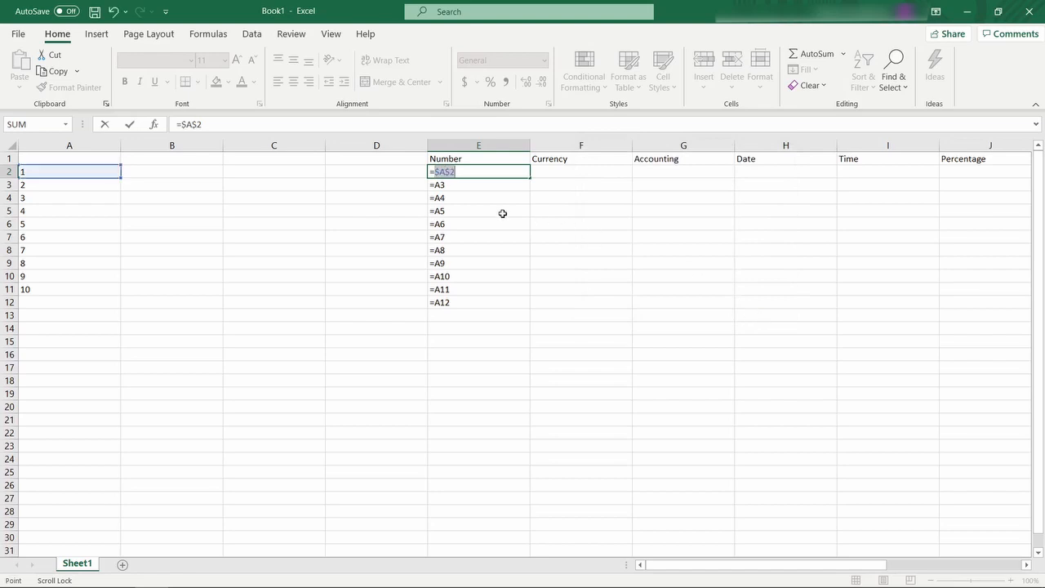
left_click(467, 188)
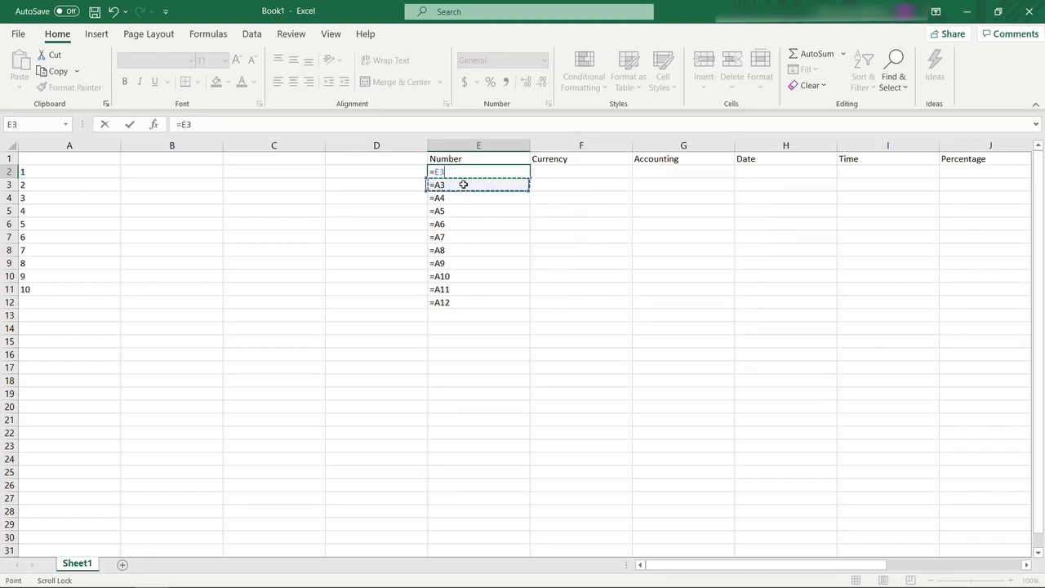
key("Escape")
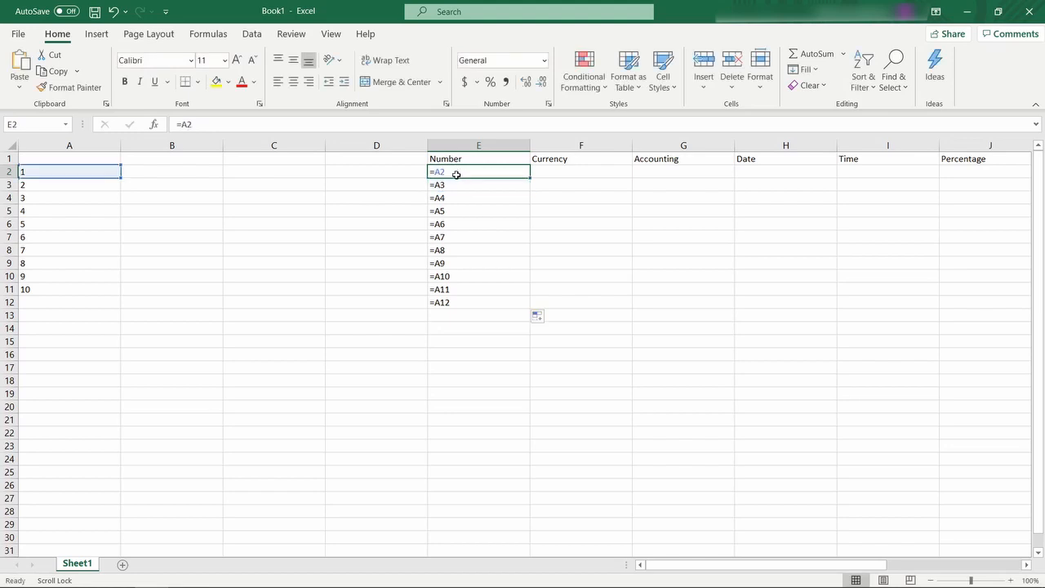
- Make the reference in E2 absolute so the formula reads =$A$2
left_click_drag(197, 124, 180, 124)
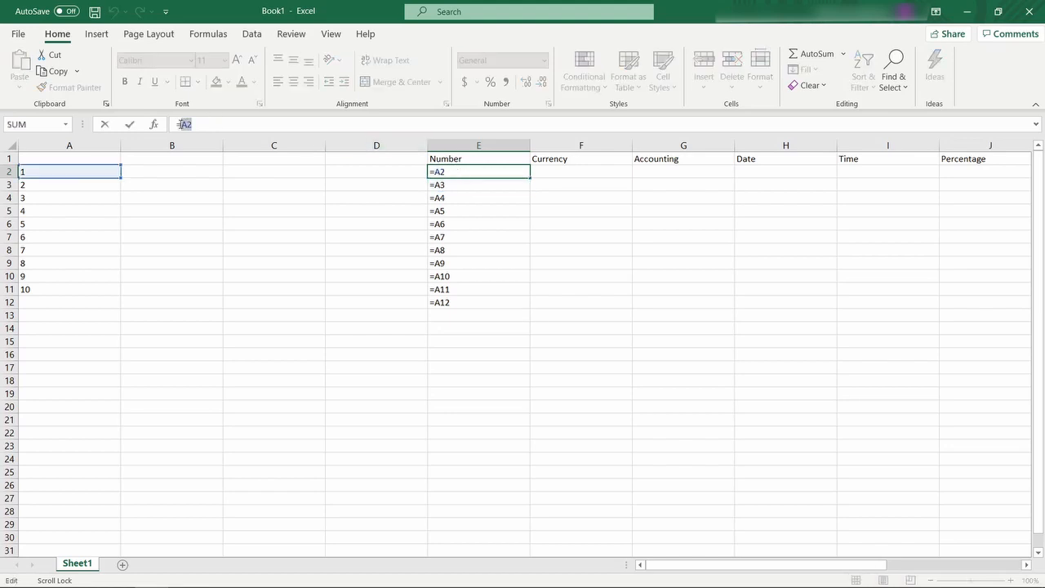
key("F4")
key("Return")
- Copy the absolute formula from E2 across row 2 to the Special column, N2
left_click(469, 172)
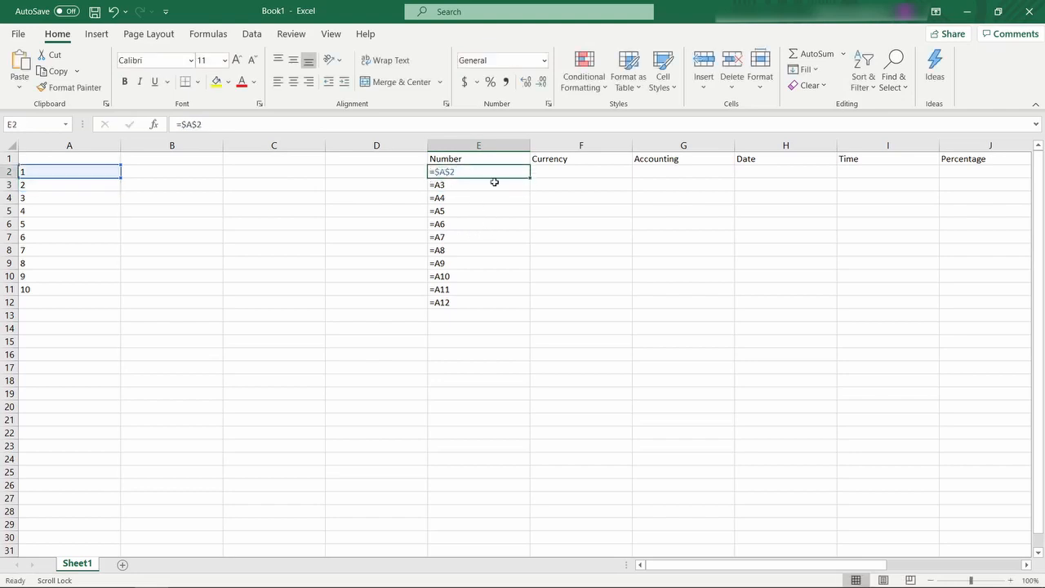
left_click_drag(529, 179, 918, 172)
left_click_drag(852, 172, 850, 175)
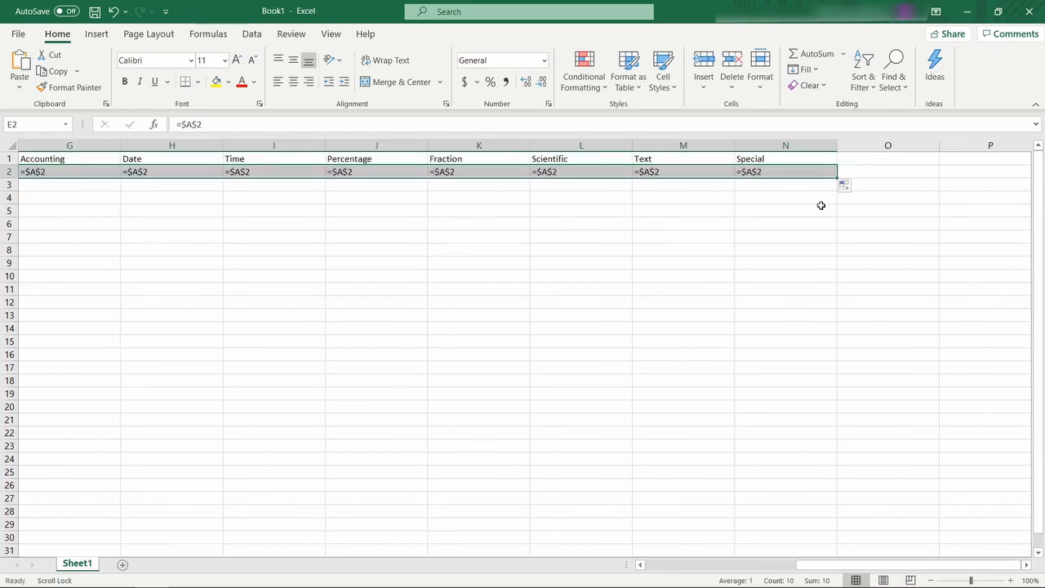
left_click(822, 207)
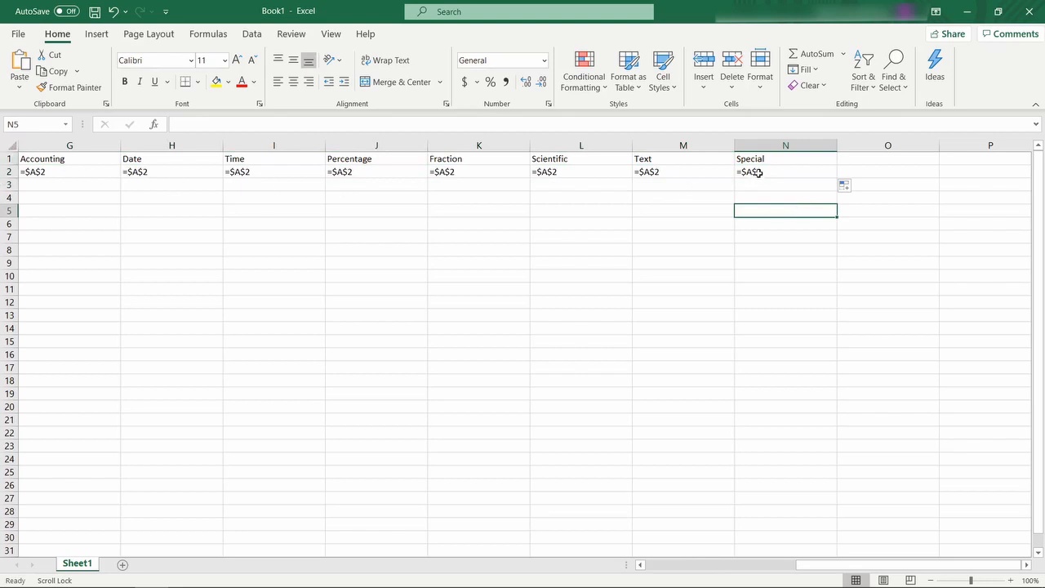
left_click_drag(758, 172, 156, 170)
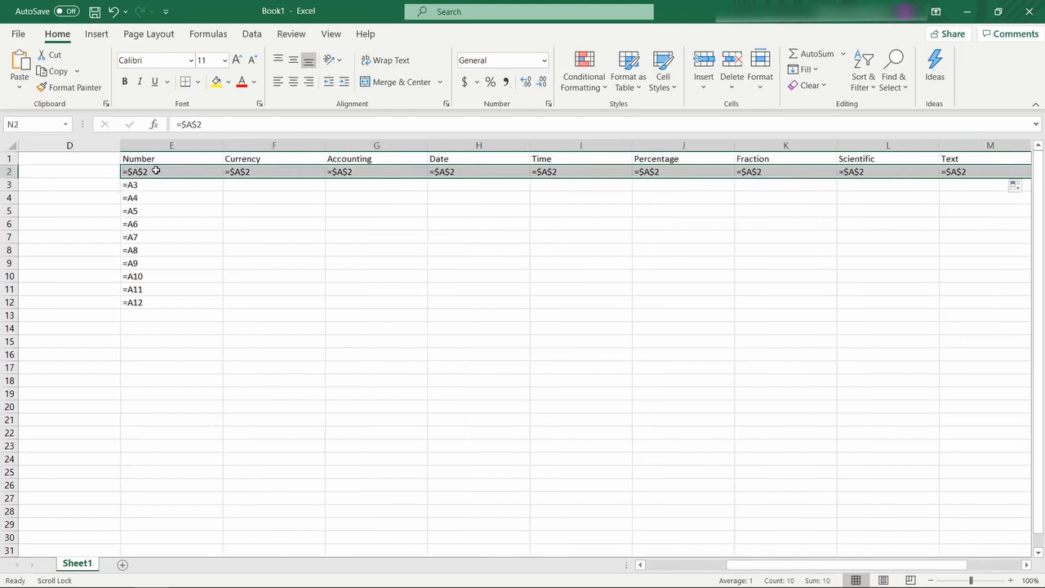
left_click(170, 196)
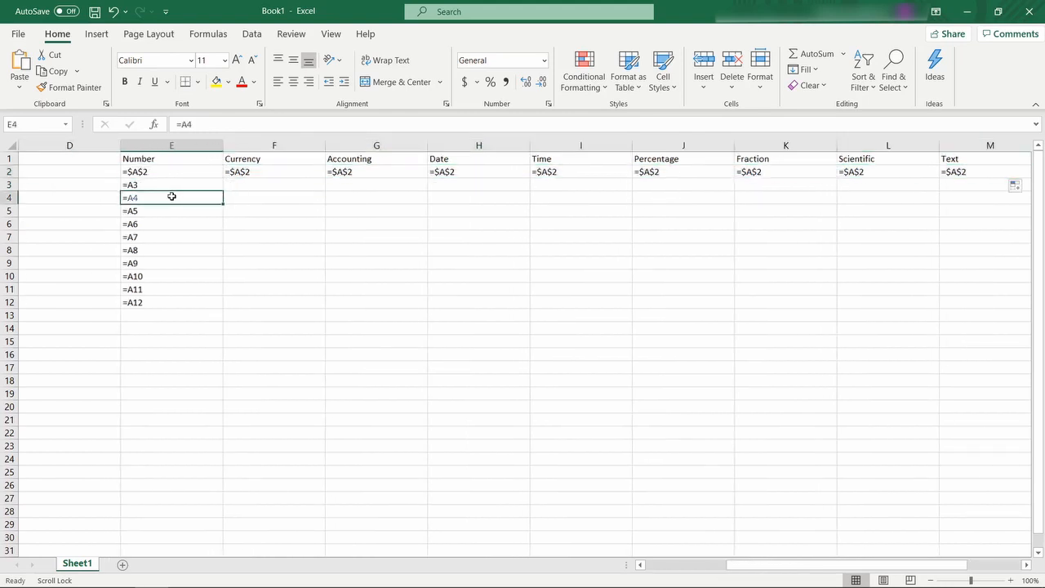
- Try copying the relative formula in E3 across row 3 to the other format columns, and undo the copy
left_click(151, 185)
key("ctrl+y")
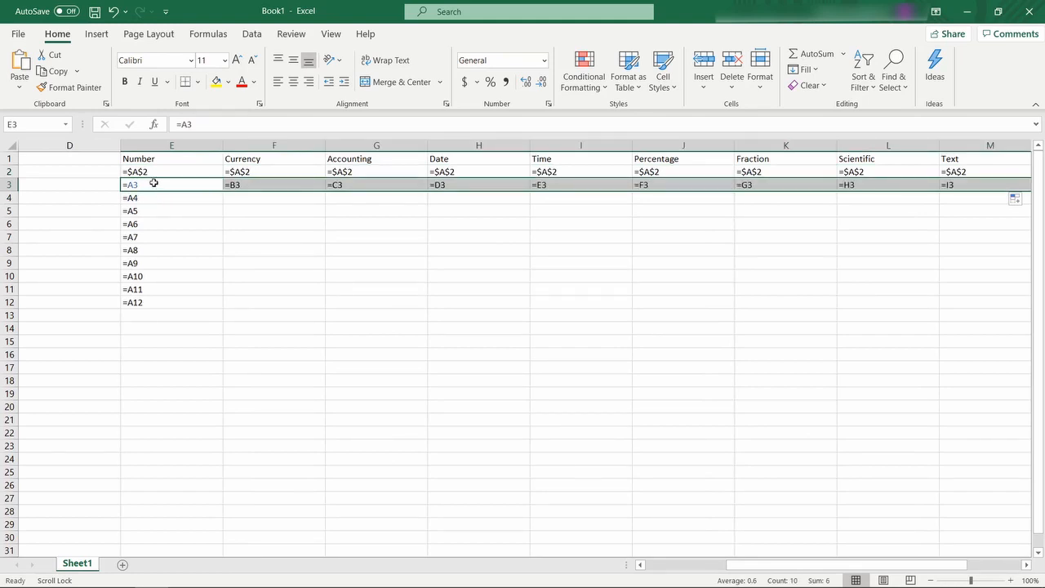
key("ctrl+z")
double_click(154, 183)
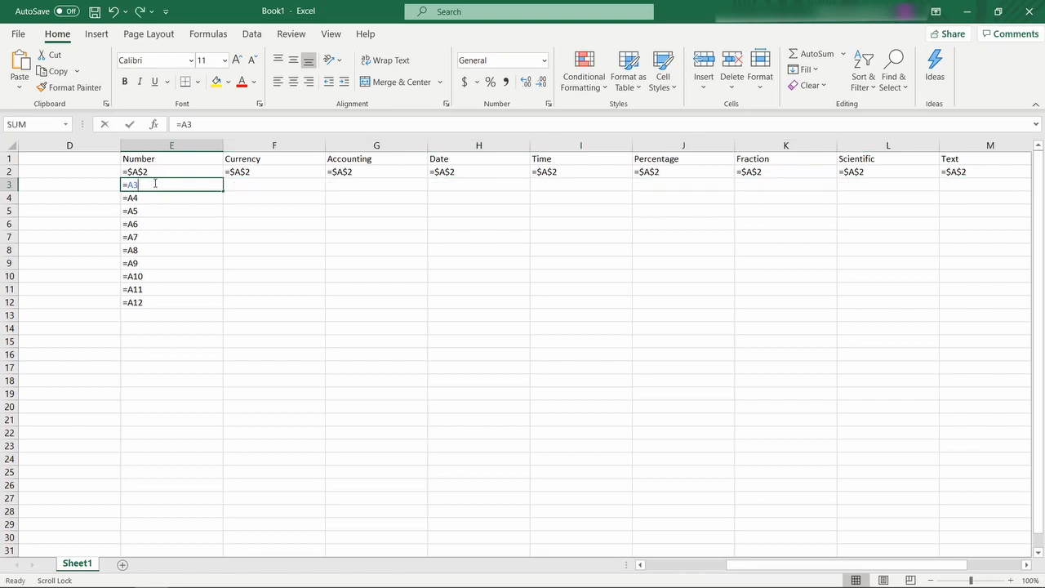
left_click_drag(138, 185, 130, 186)
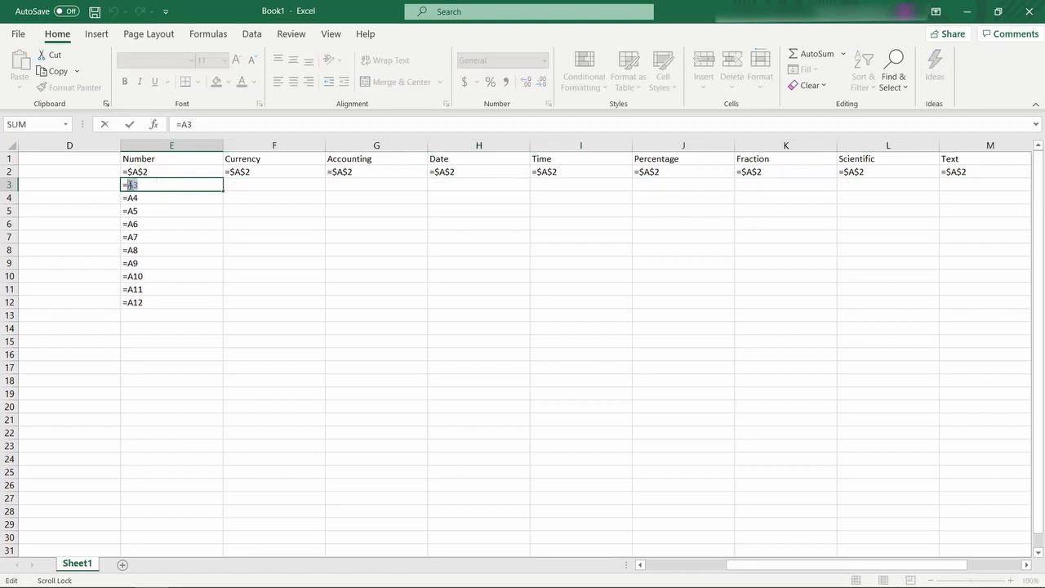
key("F4")
key("Escape")
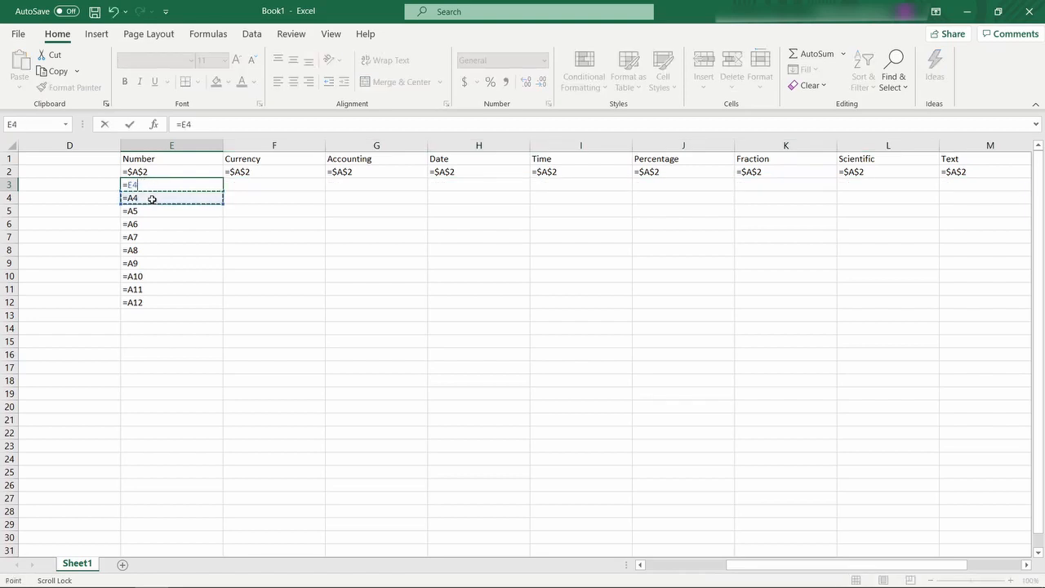
- Make the references in E3 to E6 absolute, giving =$A$3, =$A$4, =$A$5 and =$A$6
double_click(140, 186)
left_click_drag(138, 185, 129, 186)
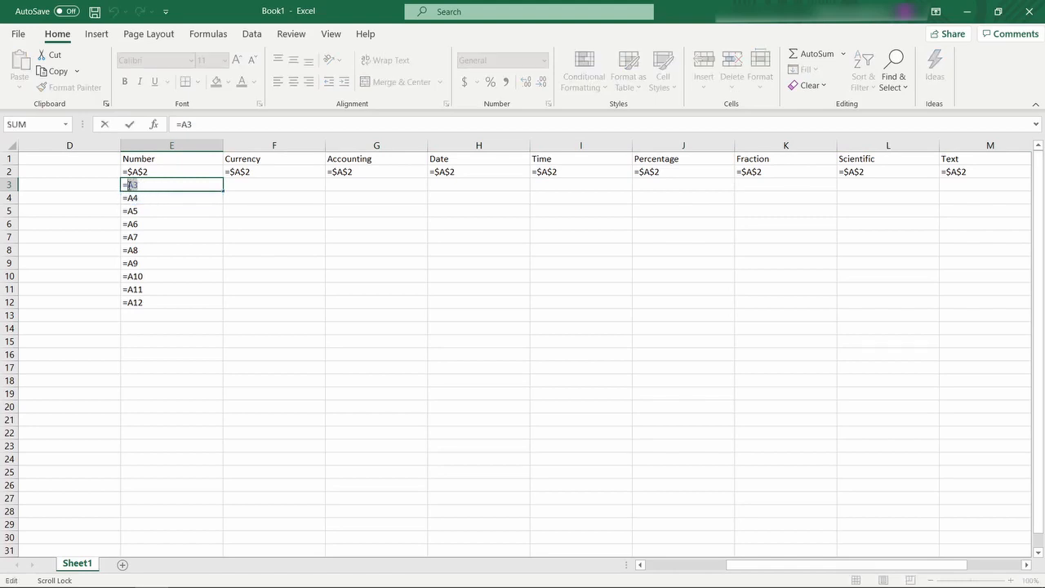
key("F4")
key("Return")
double_click(163, 200)
key("F4")
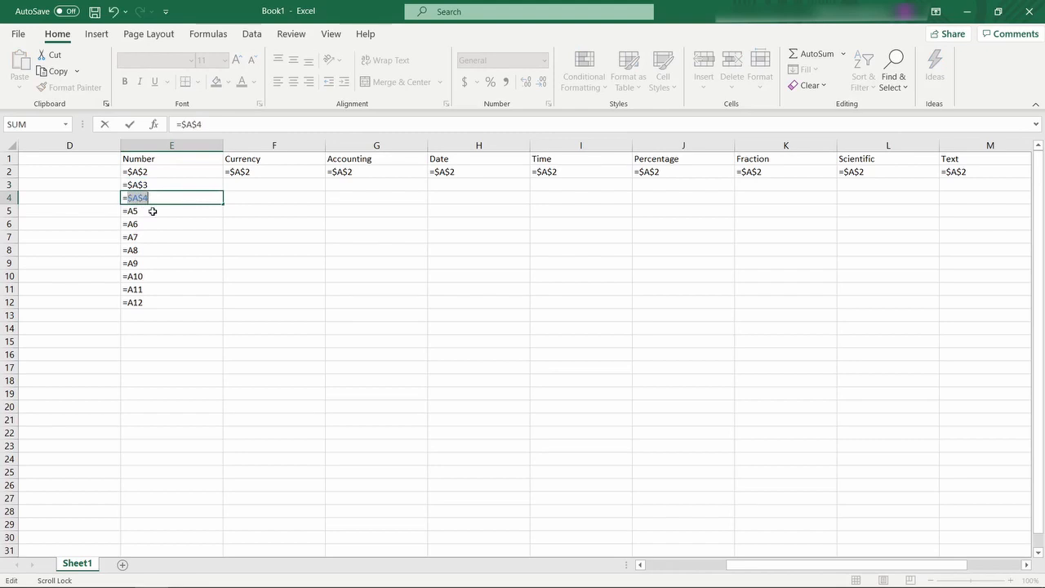
key("Return")
double_click(154, 211)
key("F4")
key("Return")
double_click(154, 225)
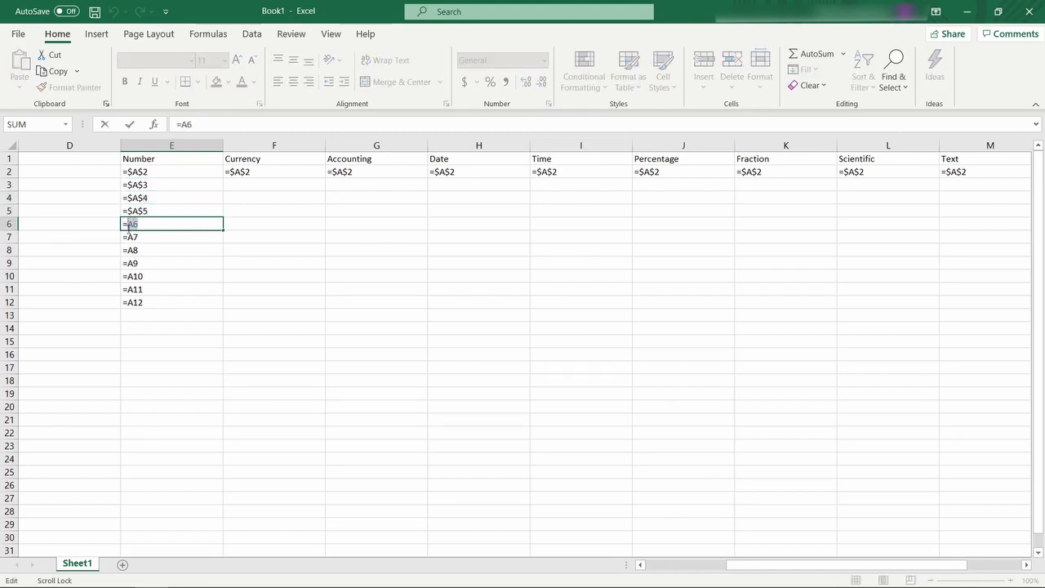
key("F4")
key("Return")
- Lock only the column in E7's reference as =$A7 and fill the formula down to E12
double_click(152, 238)
key("F4")
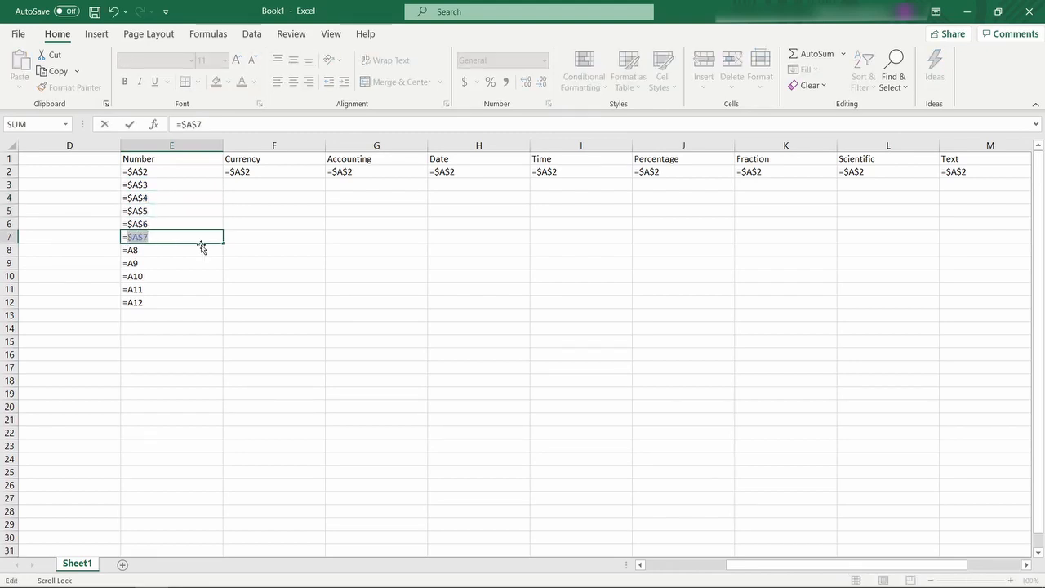
key("F4")
key("F4")
key("Return")
left_click(180, 237)
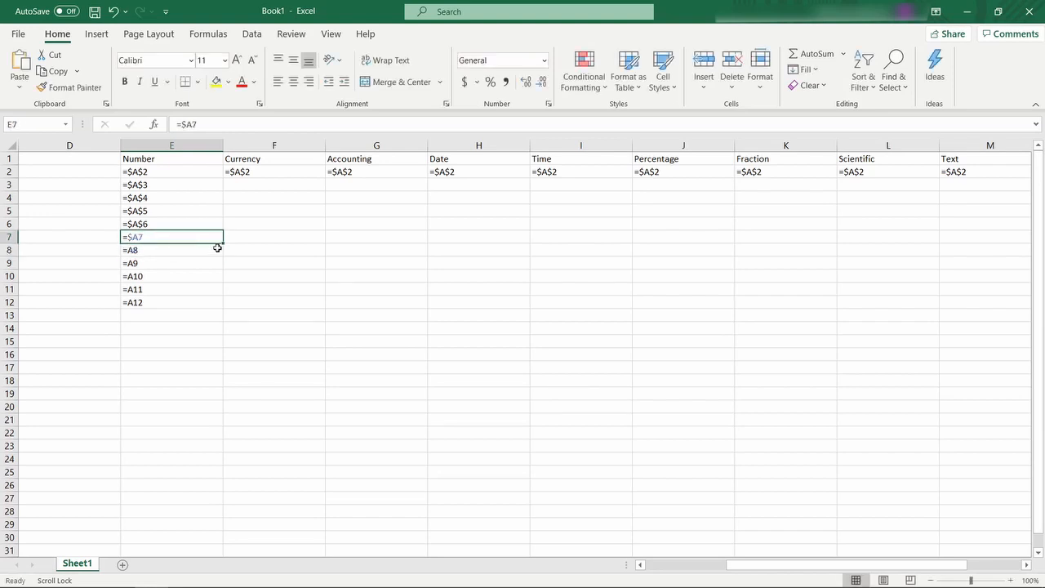
left_click_drag(223, 245, 209, 307)
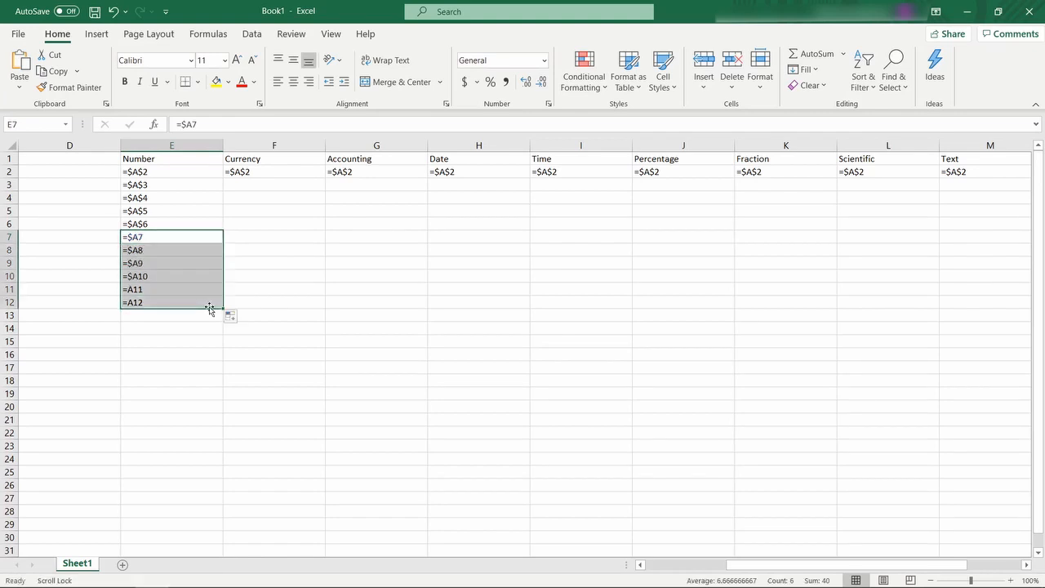
- Change the reference in E7 to the fully absolute form =$A$7
double_click(171, 237)
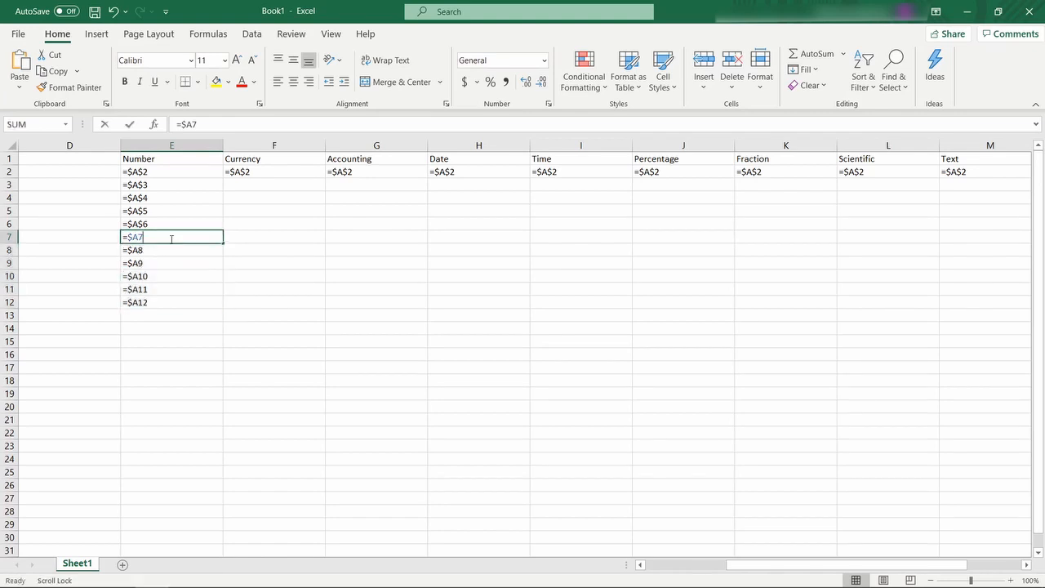
left_click_drag(145, 236, 129, 237)
key("F4")
key("F4")
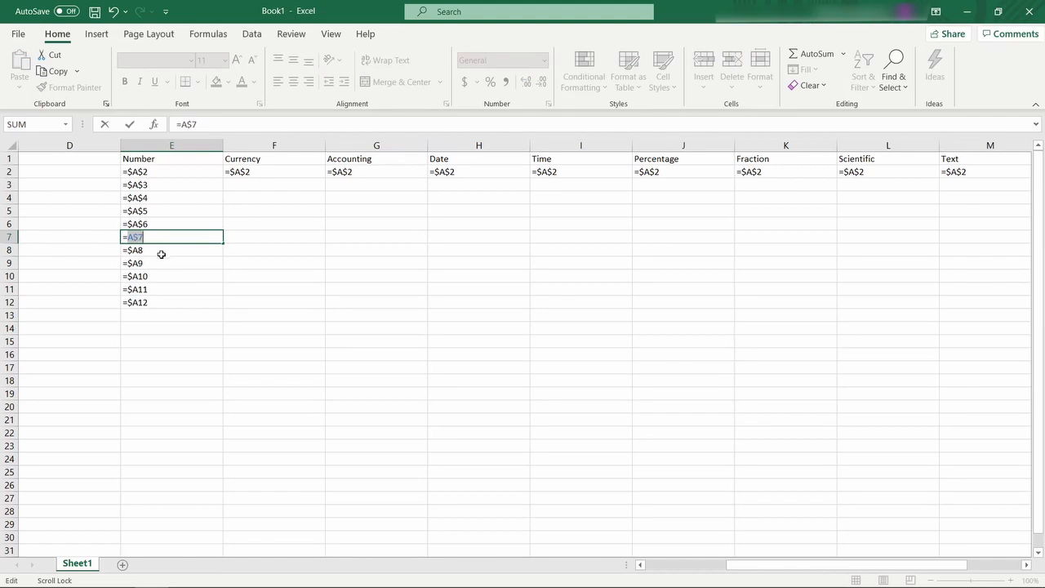
key("Return")
- Change the reference in E8 to the fully absolute form =$A$8
double_click(163, 253)
left_click_drag(144, 250, 129, 250)
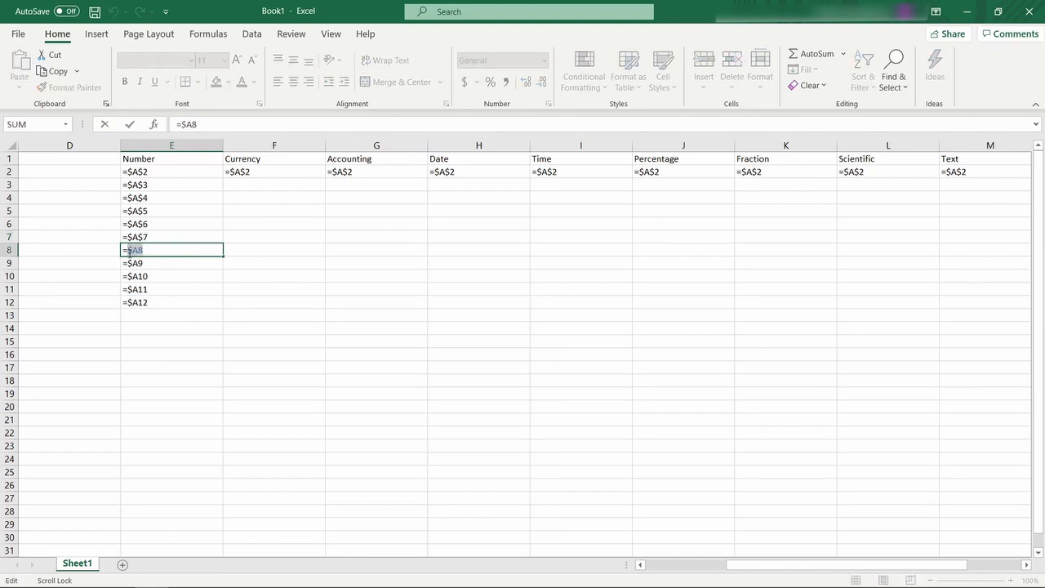
key("F4")
key("F4")
left_click(166, 266)
key("Escape")
double_click(155, 250)
key("F4")
key("F4")
key("Return")
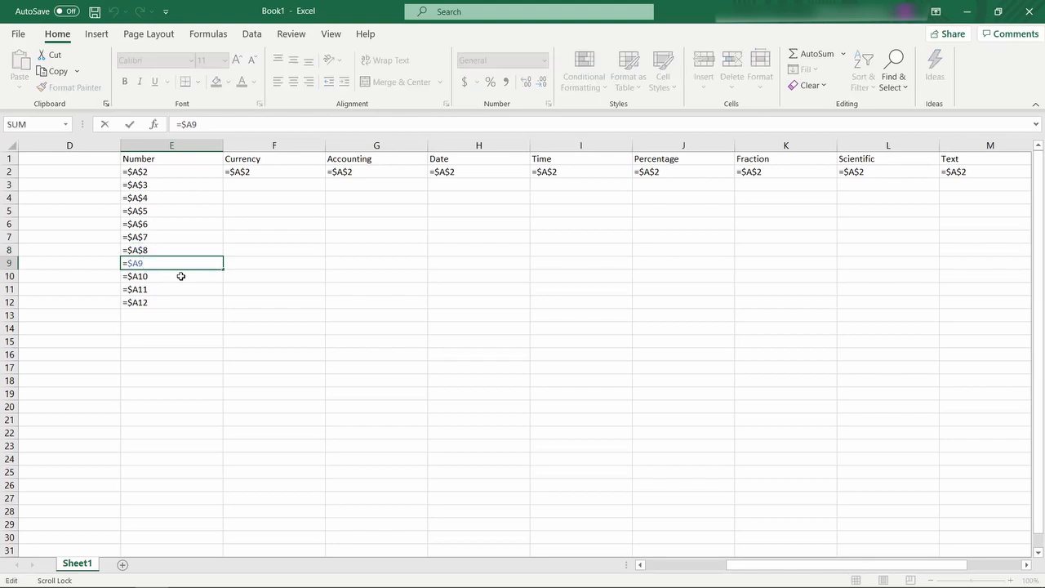
- Make the references in E9 and E10 fully absolute, giving =$A$9 and =$A$10
key("F4")
key("F4")
key("Return")
key("F2")
key("F4")
key("F4")
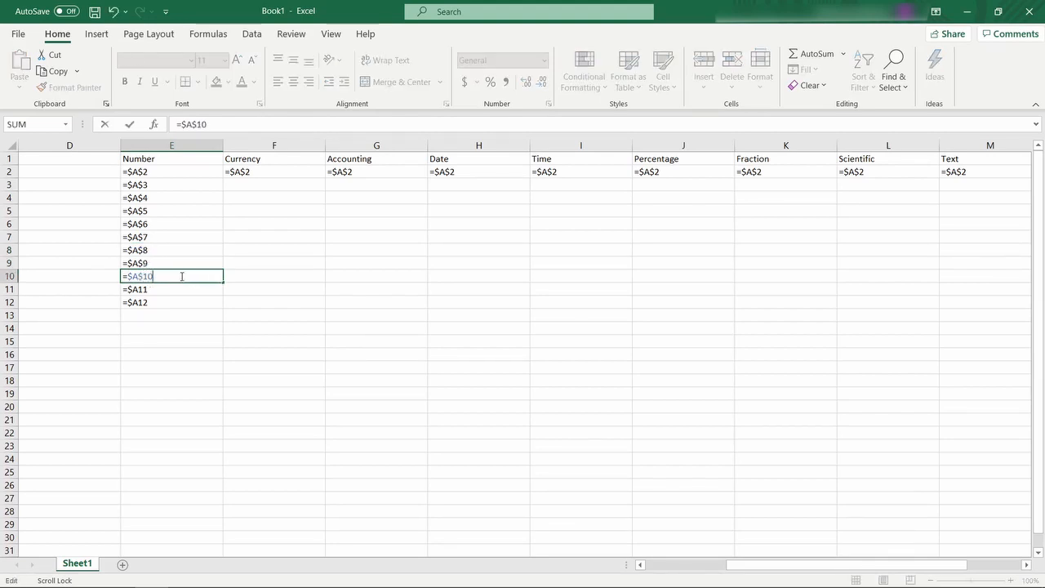
key("Return")
- Make the references in E11 and E12 fully absolute, giving =$A$11 and =$A$12
key("F2")
key("F4")
key("F4")
key("Return")
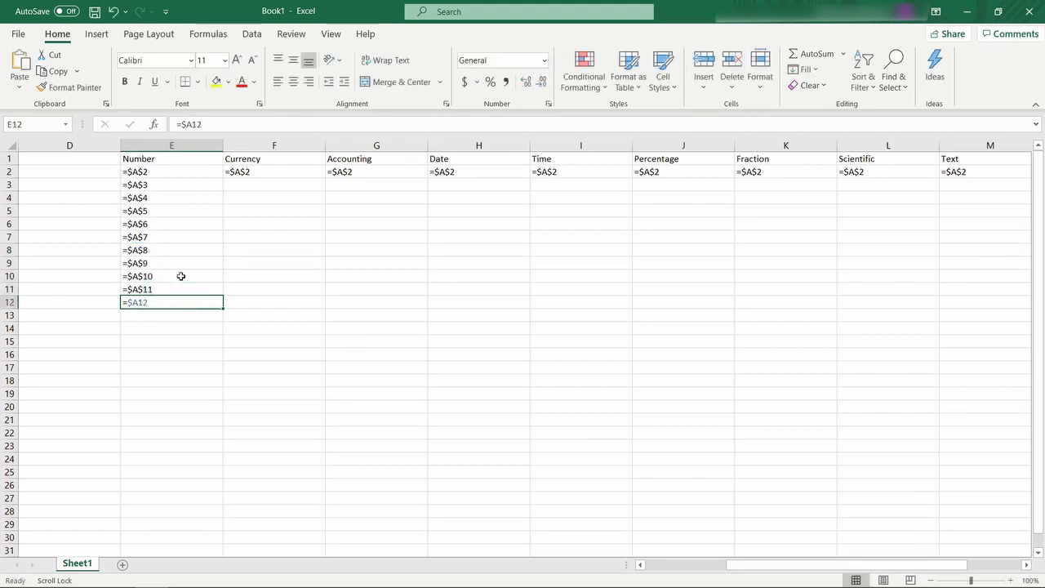
key("F2")
key("F4")
key("F4")
key("Return")
- Fill the formulas in E3:E12 across to the Special column and switch the sheet from formulas back to values
left_click_drag(180, 184, 858, 282)
left_click(631, 273)
scroll(631, 272, "left", 6)
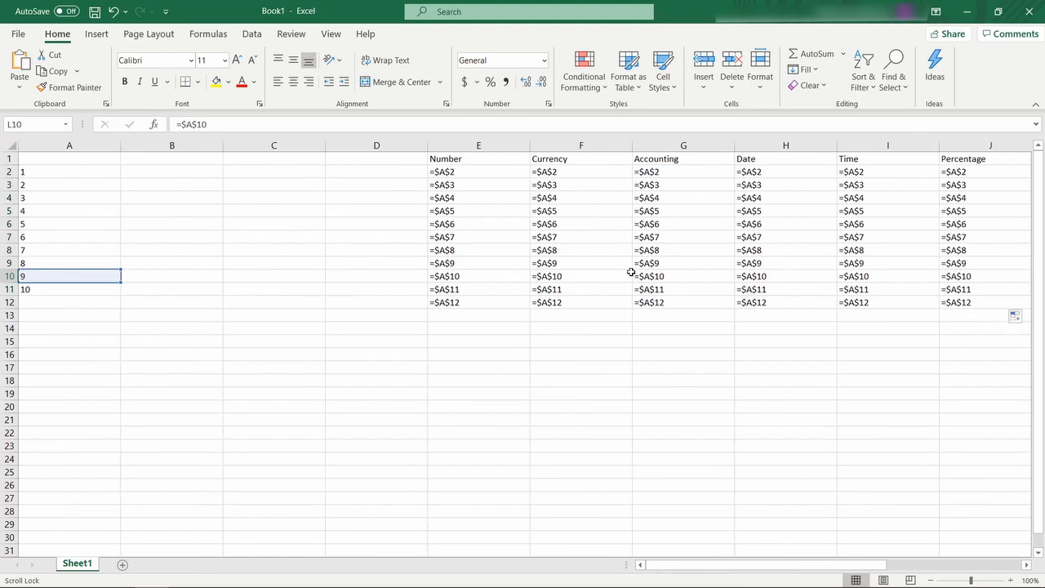
key("ctrl+grave")
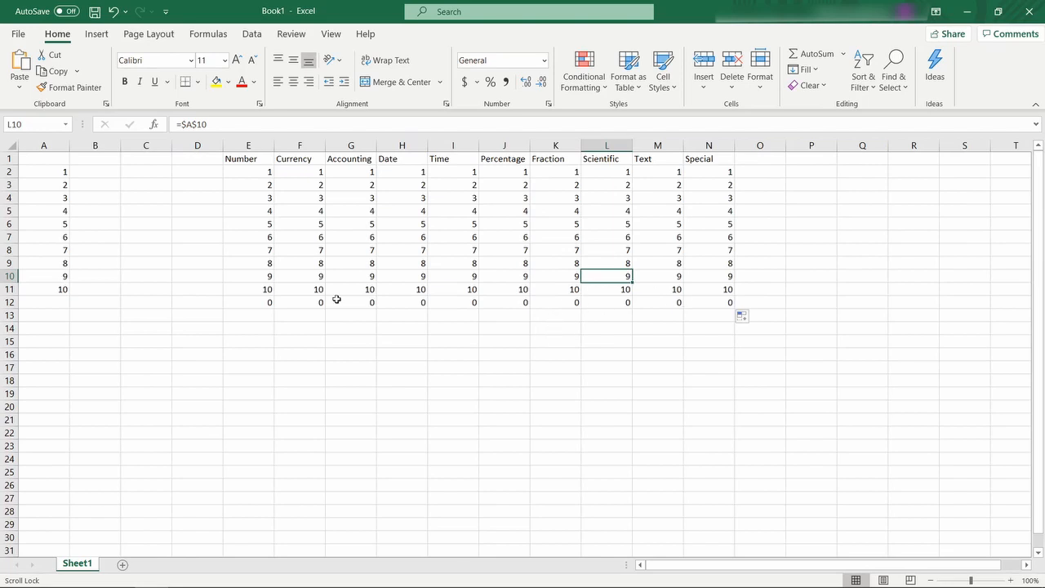
- Enter 11 in cell A12, below the last value in column A
left_click(62, 305)
type("11")
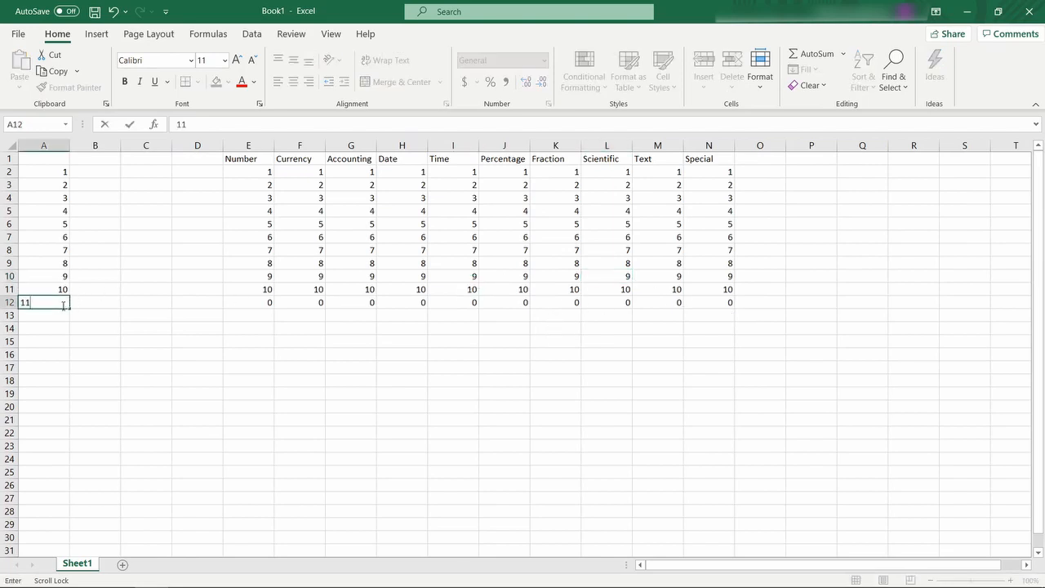
key("Return")
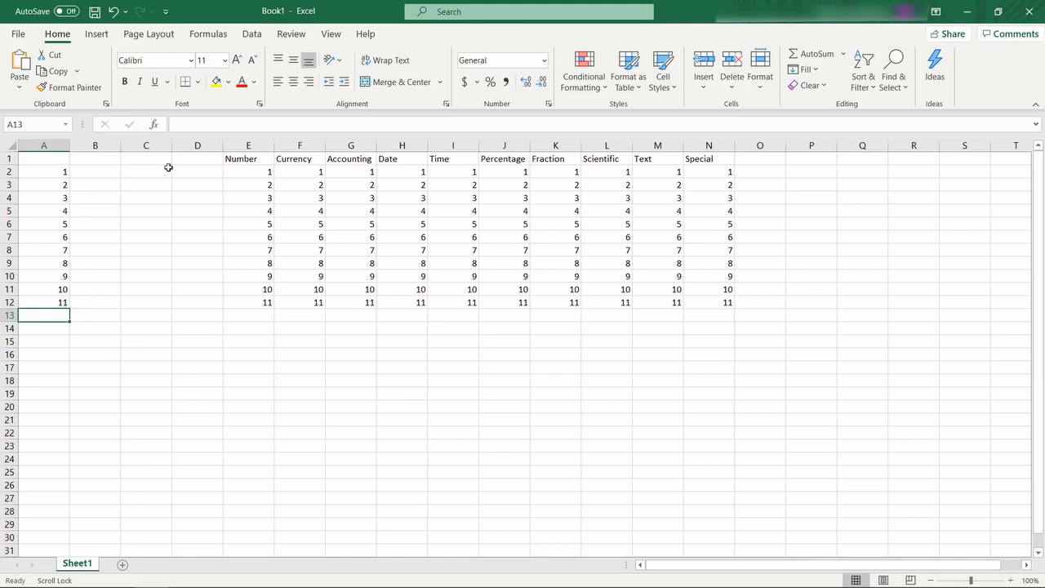
- Choose the Number category with the 1000 separator in the cell formatting of column E
left_click(255, 148)
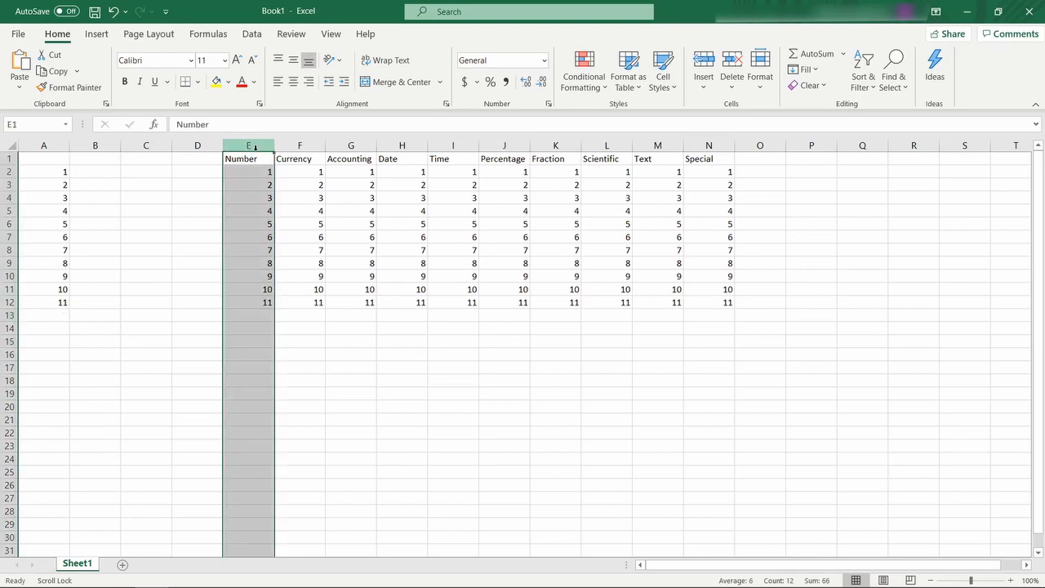
right_click(254, 147)
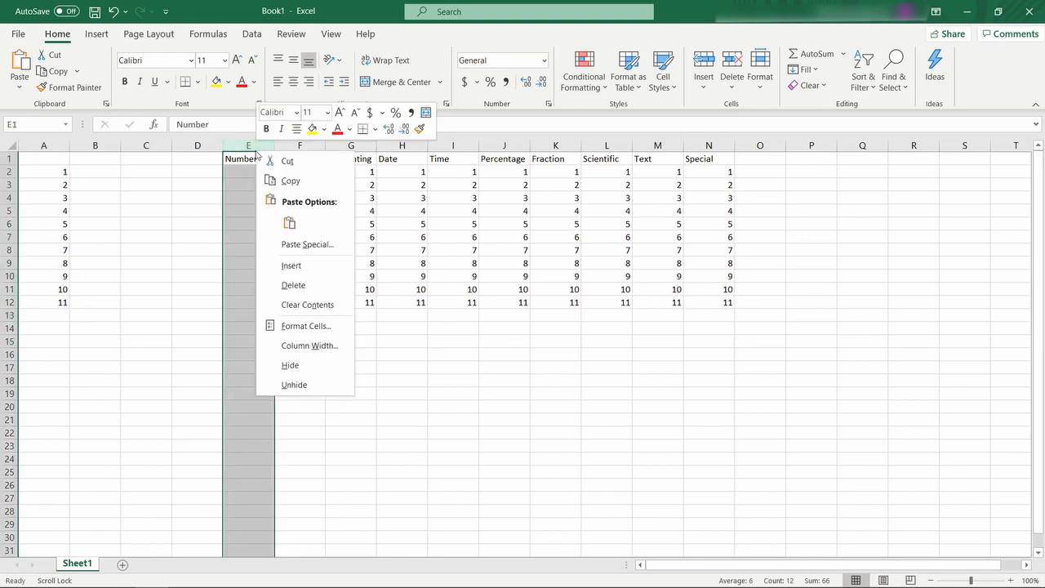
left_click(302, 327)
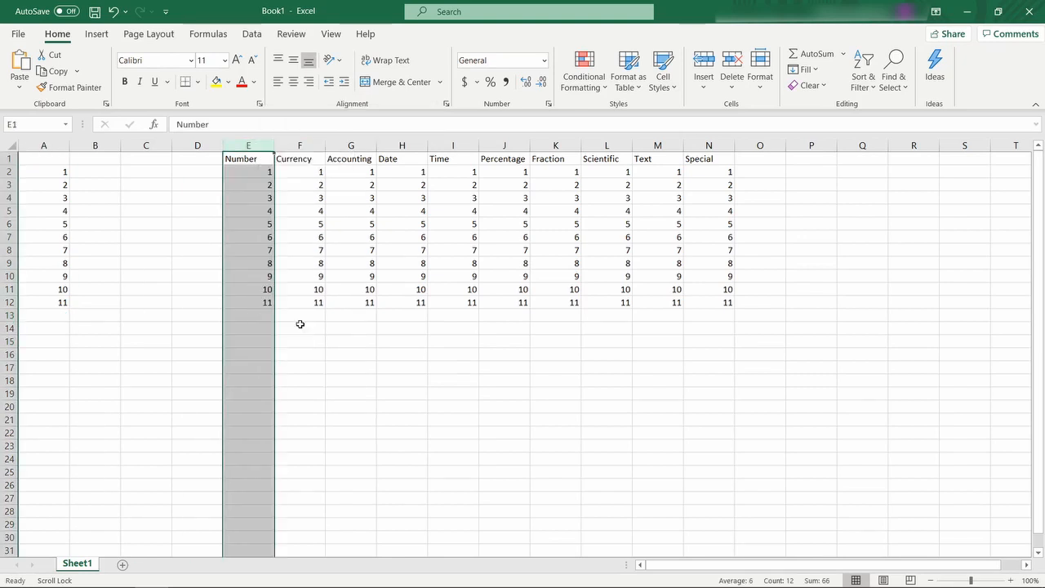
left_click(145, 218)
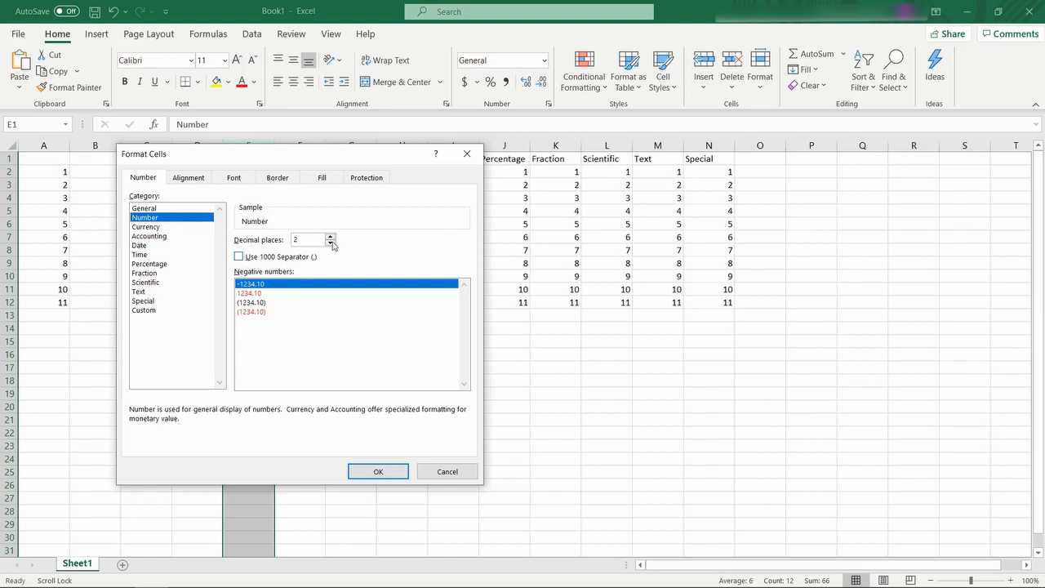
left_click(242, 259)
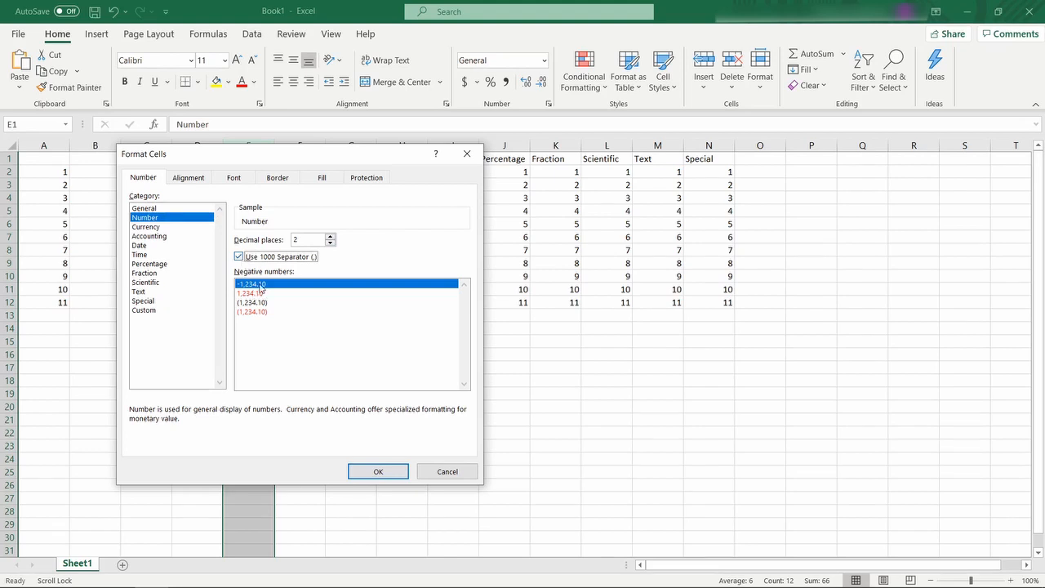
- Try the red and parenthesised negative number styles for column E, then return to -1,234.10
left_click(269, 294)
left_click(266, 303)
left_click(266, 312)
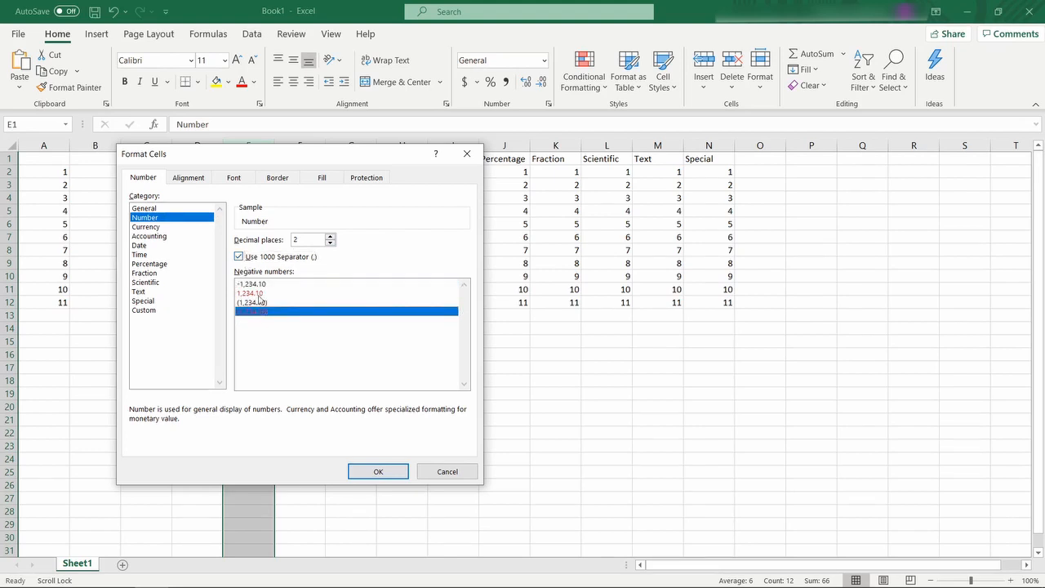
left_click(253, 284)
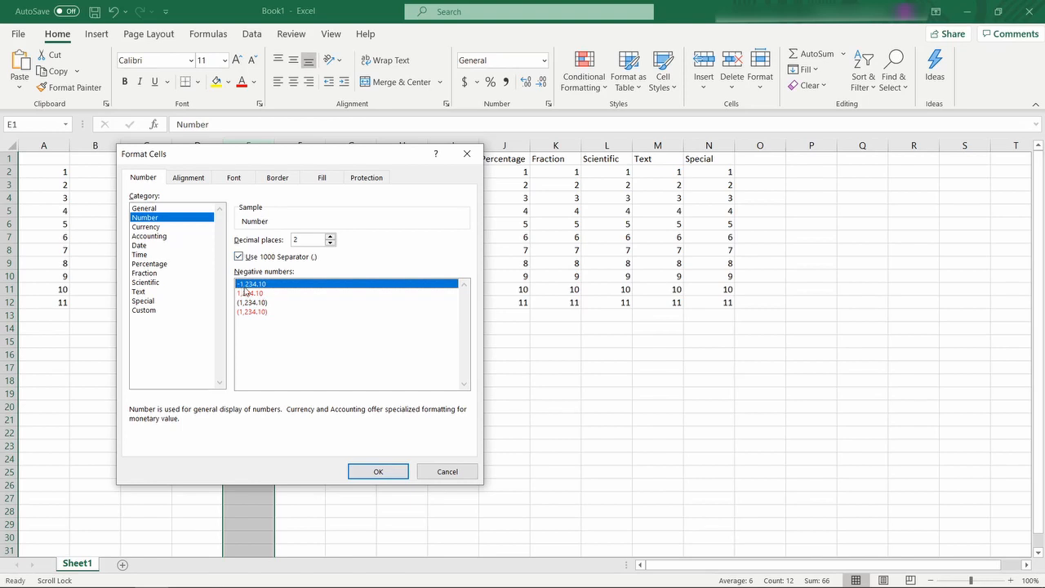
- Try a higher number of decimal places for column E and return the setting to 2
left_click(330, 237)
left_click(330, 237)
left_click(330, 237)
left_click(330, 243)
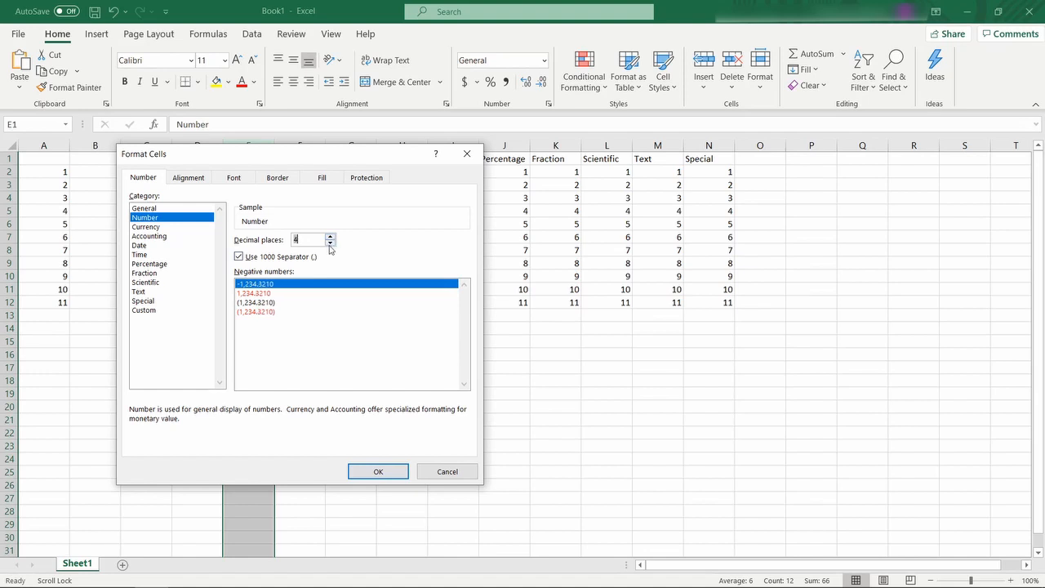
left_click(330, 243)
left_click(330, 244)
- Compare the negative number styles, select -1,234.10 and apply the Number format to column E
left_click(271, 293)
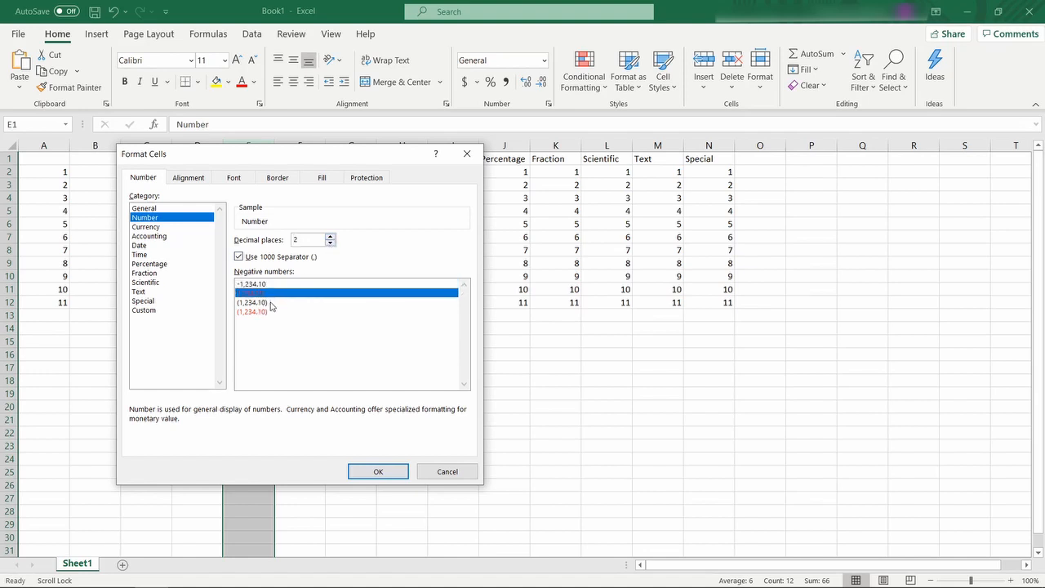
left_click(272, 304)
left_click(268, 312)
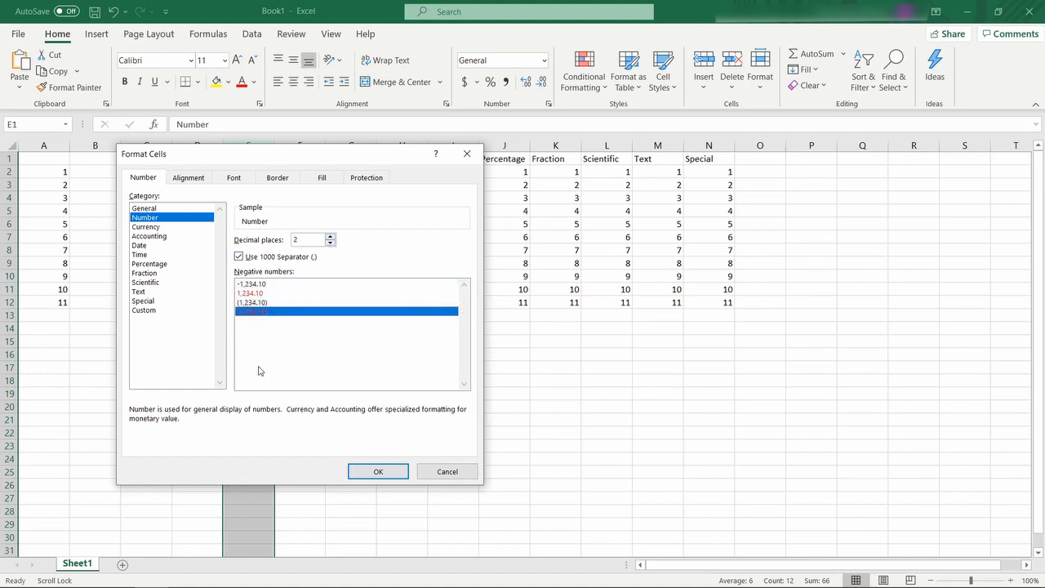
left_click(257, 304)
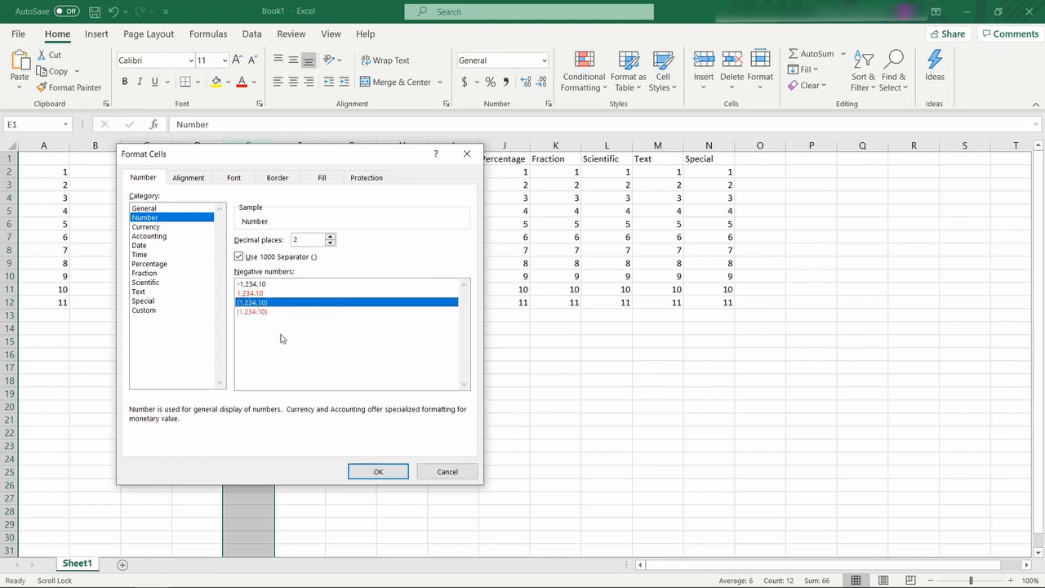
left_click(256, 293)
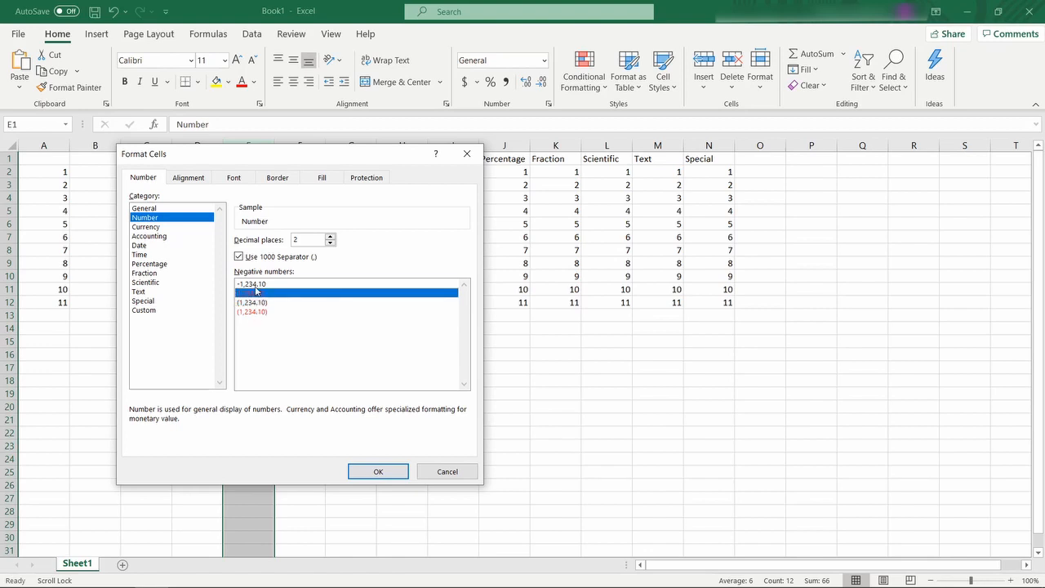
left_click(256, 286)
left_click(380, 471)
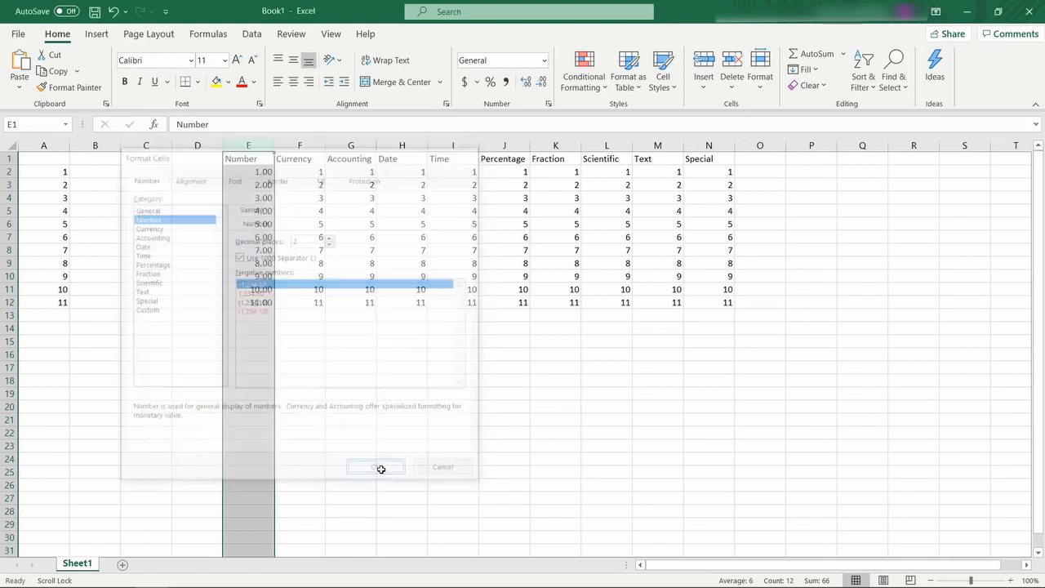
left_click(351, 393)
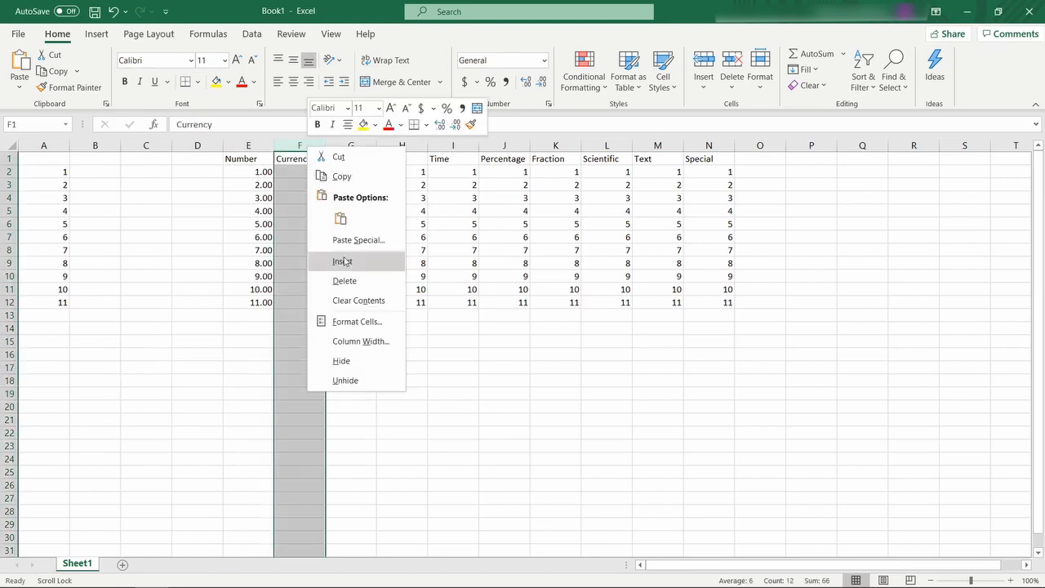
- Choose the Currency category in the cell formatting of column F, comparing its options with those of the Number category
left_click(354, 322)
left_click(216, 229)
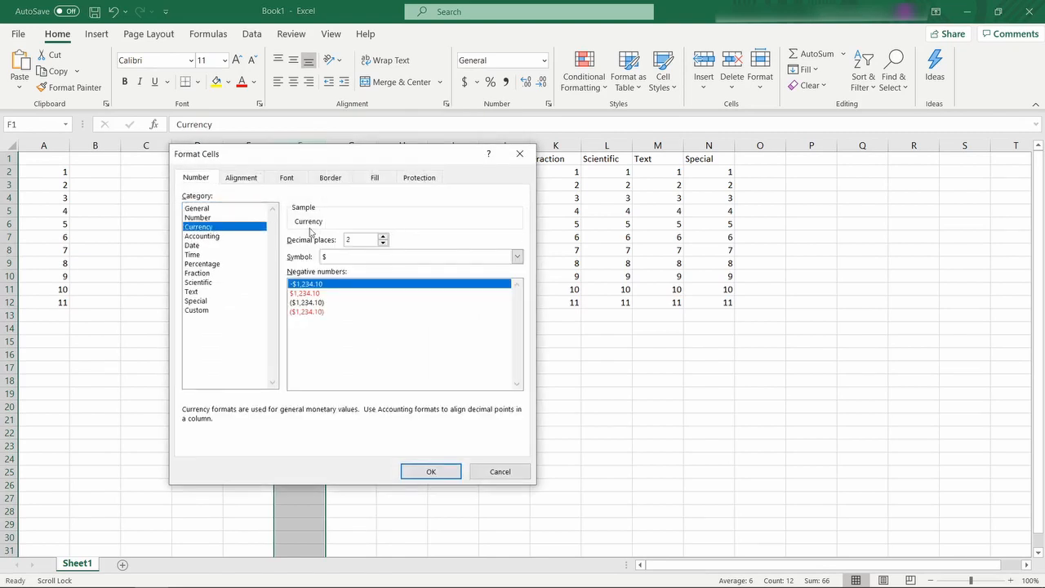
left_click_drag(350, 155, 256, 133)
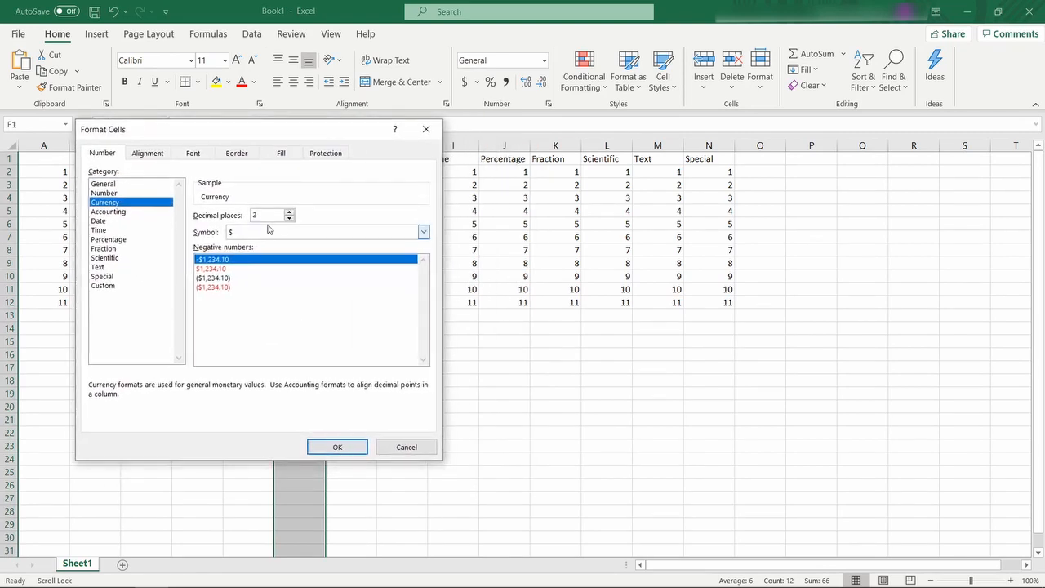
left_click(119, 193)
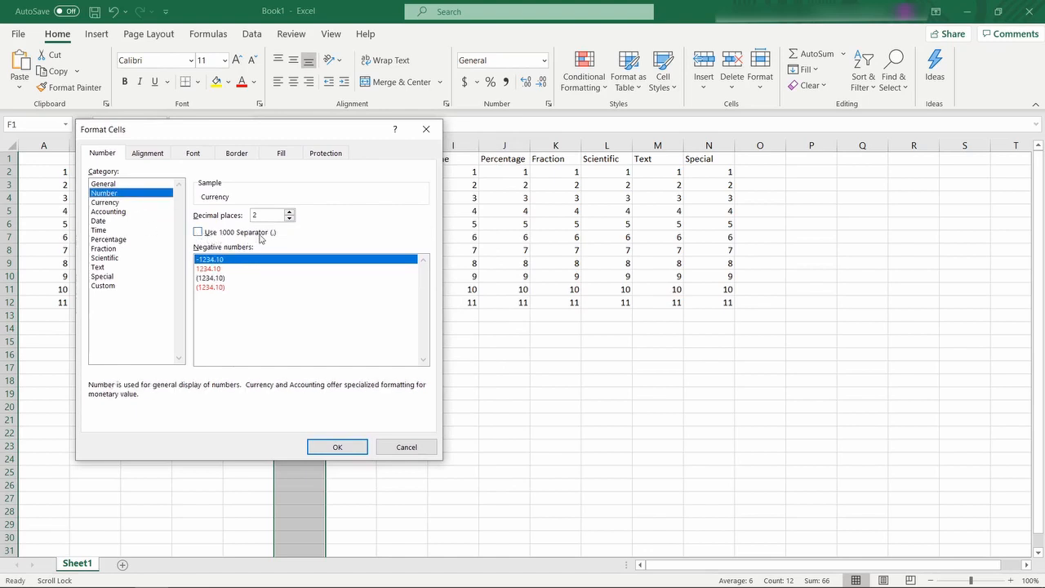
left_click(110, 202)
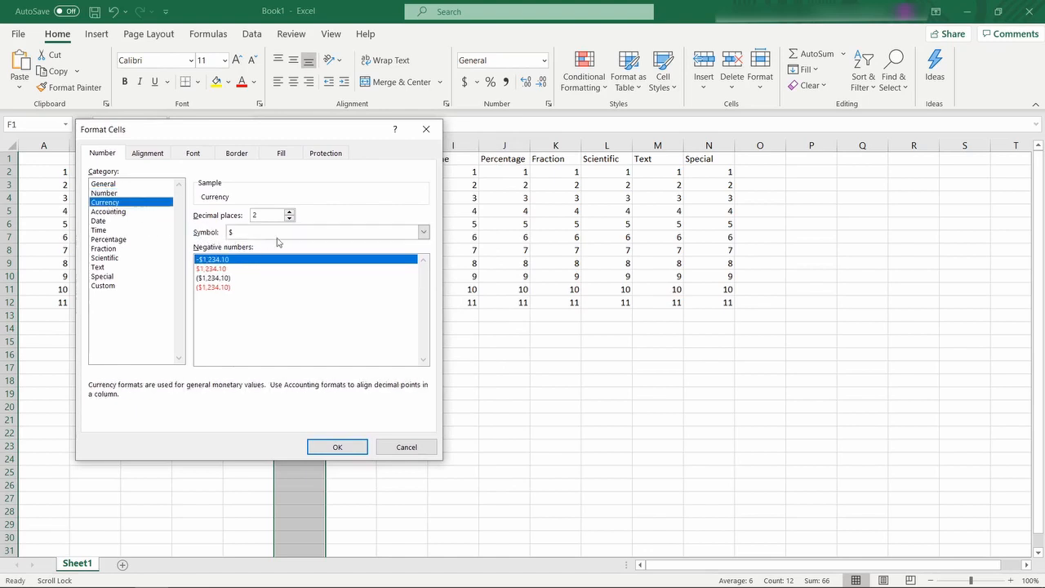
- Set the currency symbol for column F to ¥ Chinese (China)
left_click(424, 233)
scroll(371, 343, "down", 13)
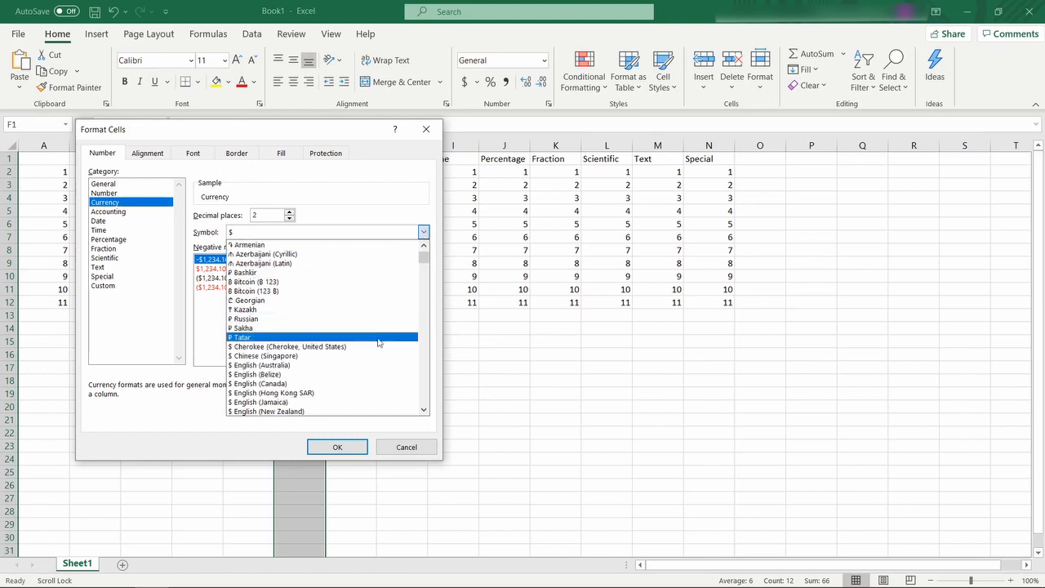
scroll(359, 348, "down", 5)
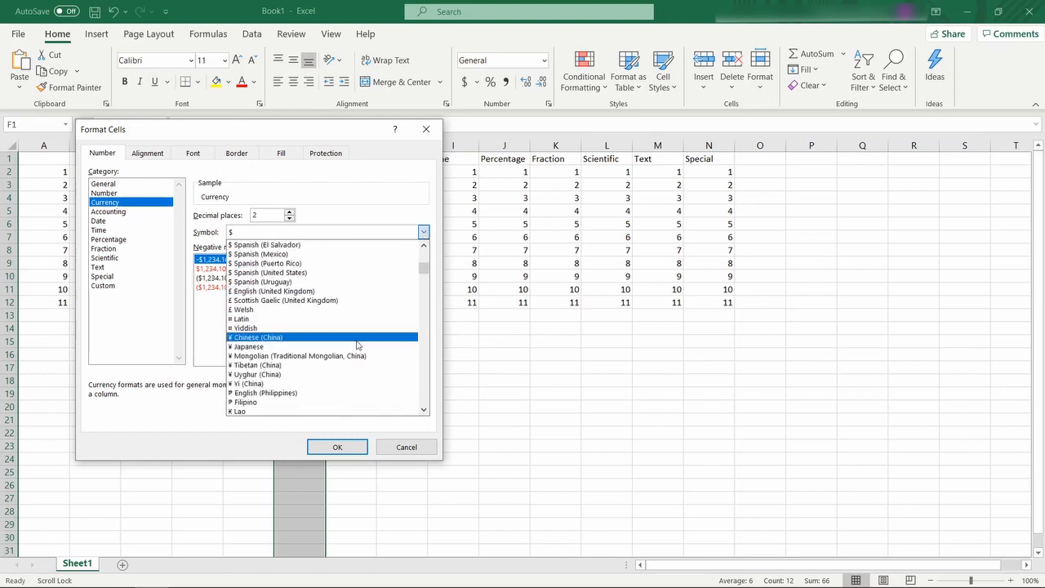
left_click(357, 344)
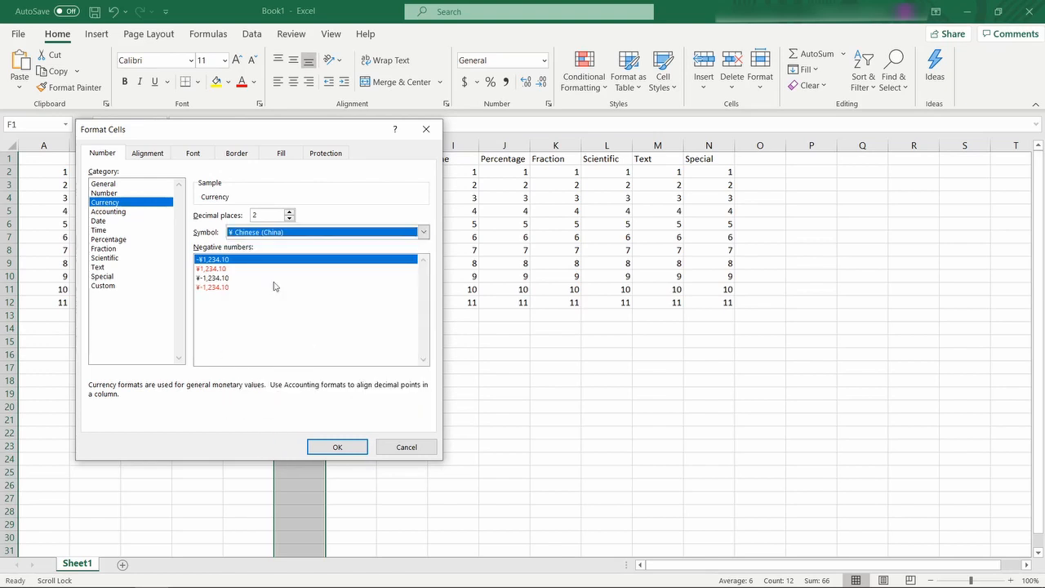
- Try the red and ¥-1,234.10 negative number styles for column F, then return to -¥1,234.10
left_click(244, 314)
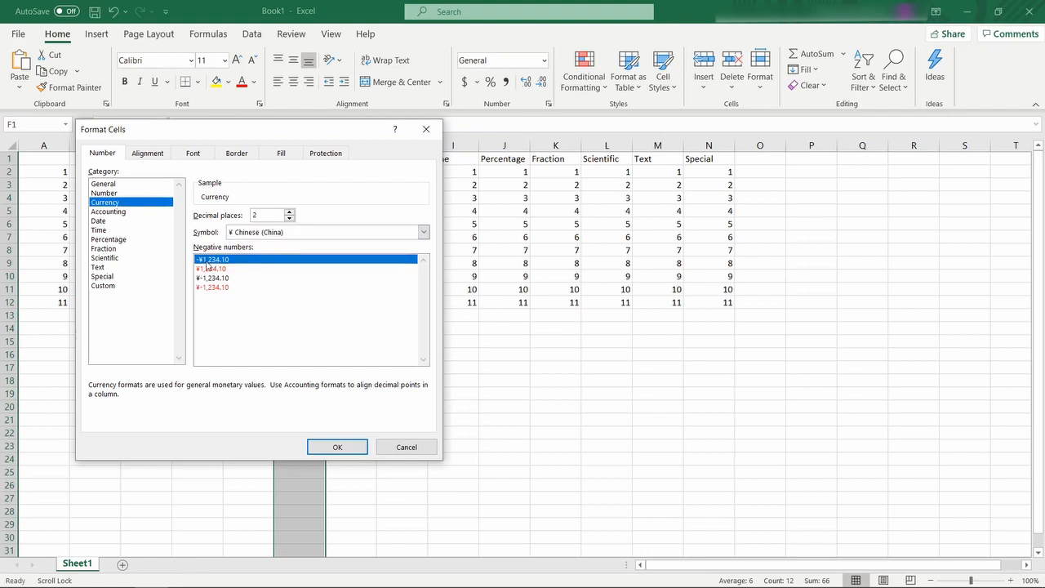
left_click(211, 269)
left_click(216, 278)
left_click(218, 288)
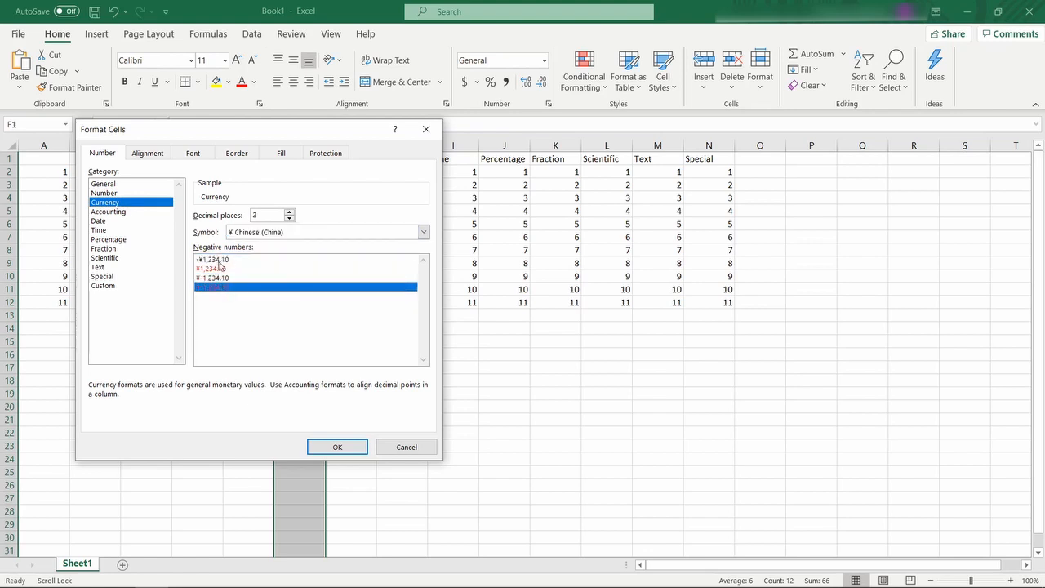
left_click(218, 260)
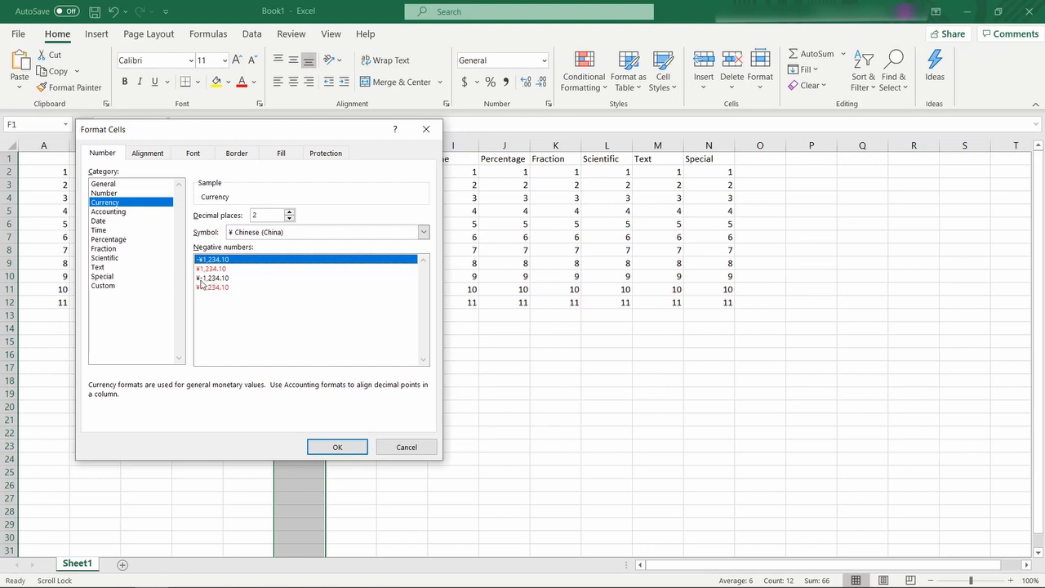
- Select the -¥1,234.10 negative number style and apply the Currency format to column F
left_click(202, 279)
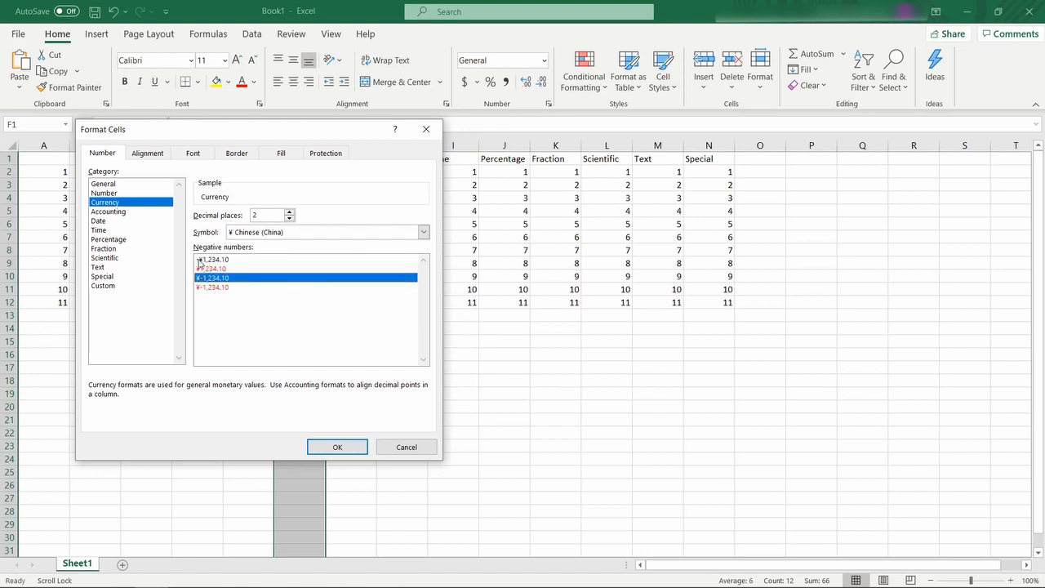
left_click(216, 260)
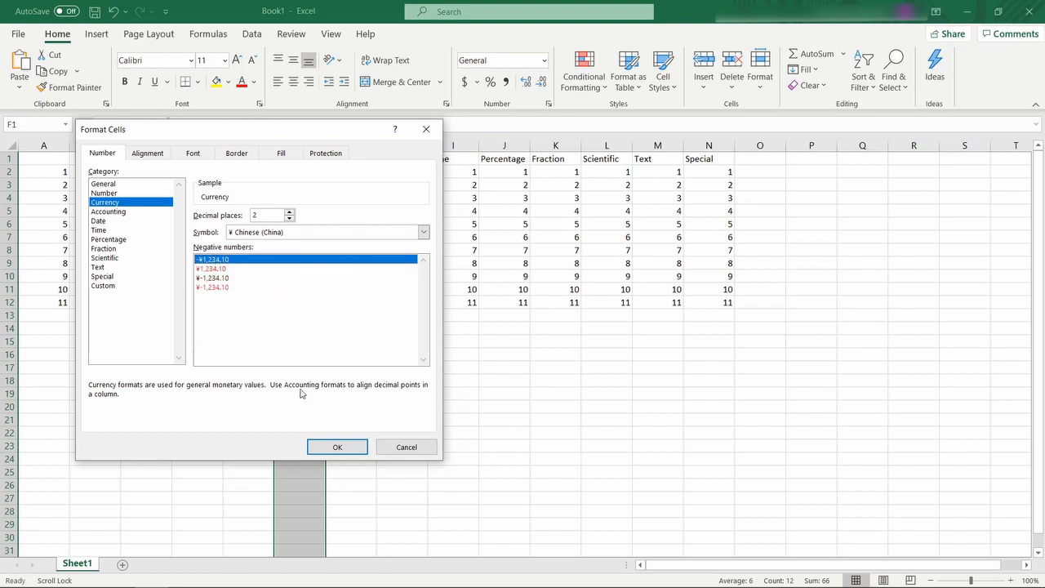
left_click(337, 446)
left_click_drag(401, 426, 401, 413)
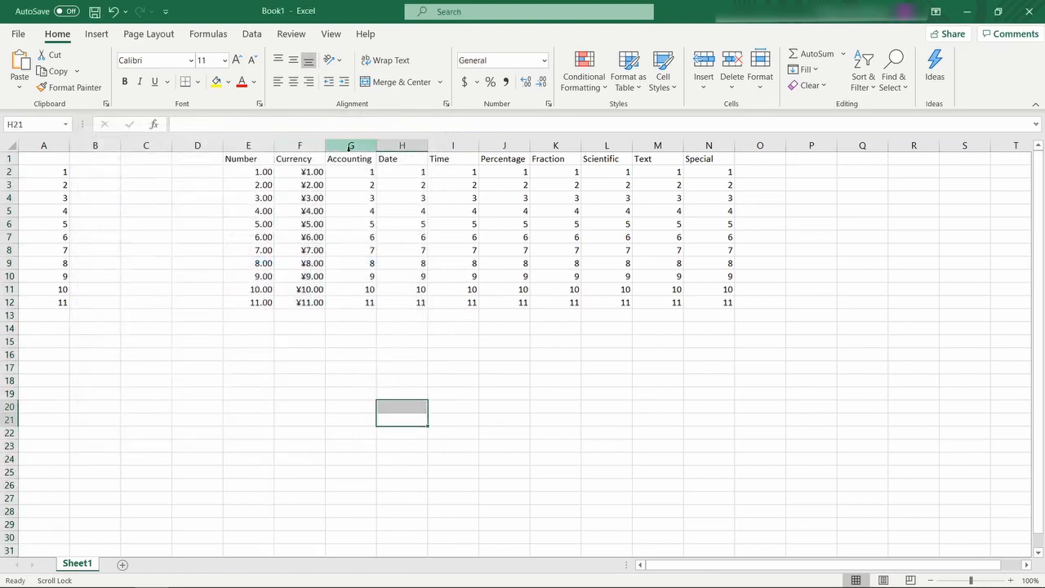
- Apply the Accounting format to column G with 2 decimal places and the $ symbol
right_click(351, 147)
left_click(387, 332)
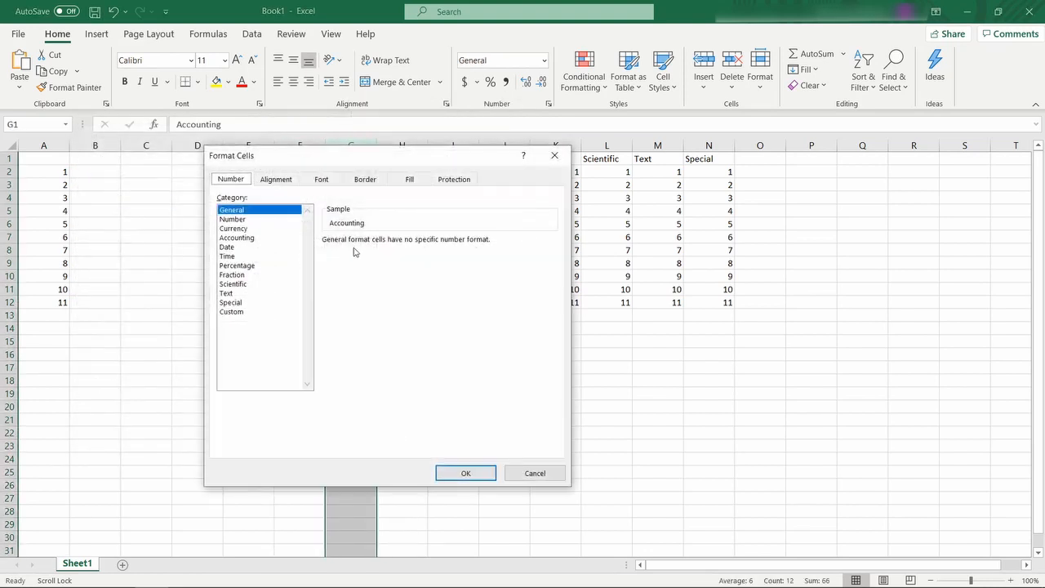
left_click(241, 238)
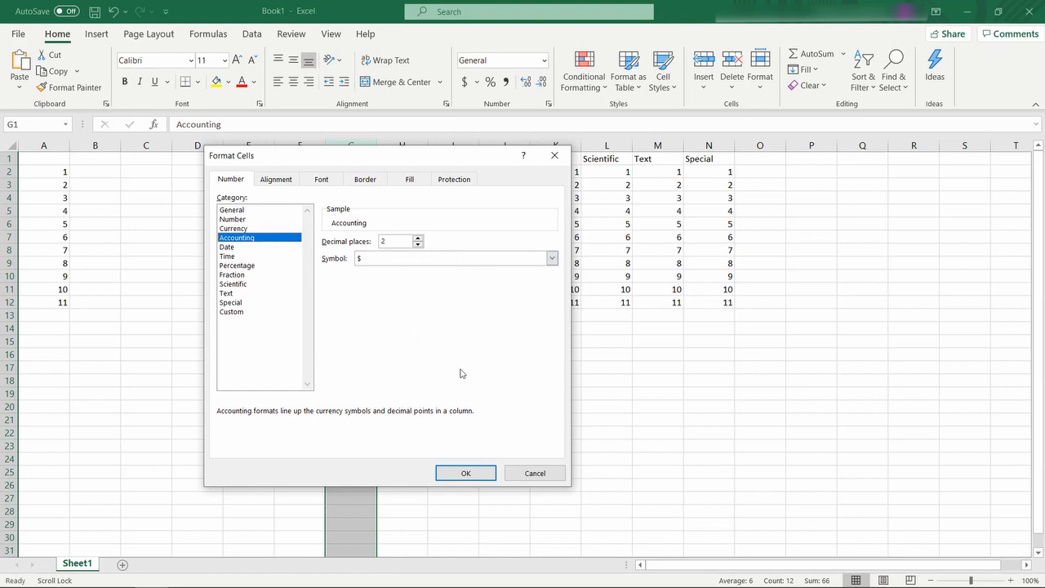
left_click(469, 475)
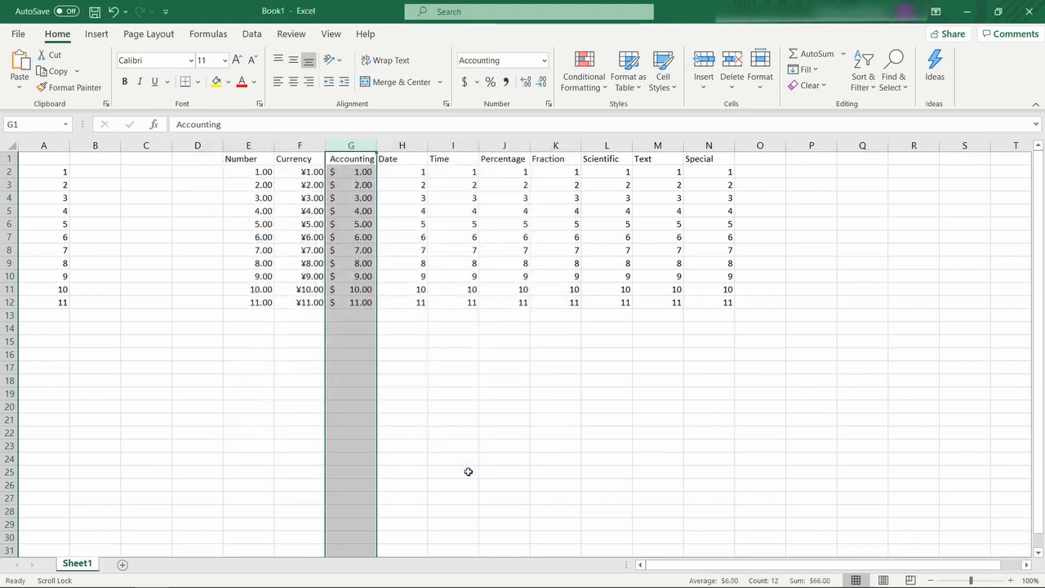
left_click(469, 406)
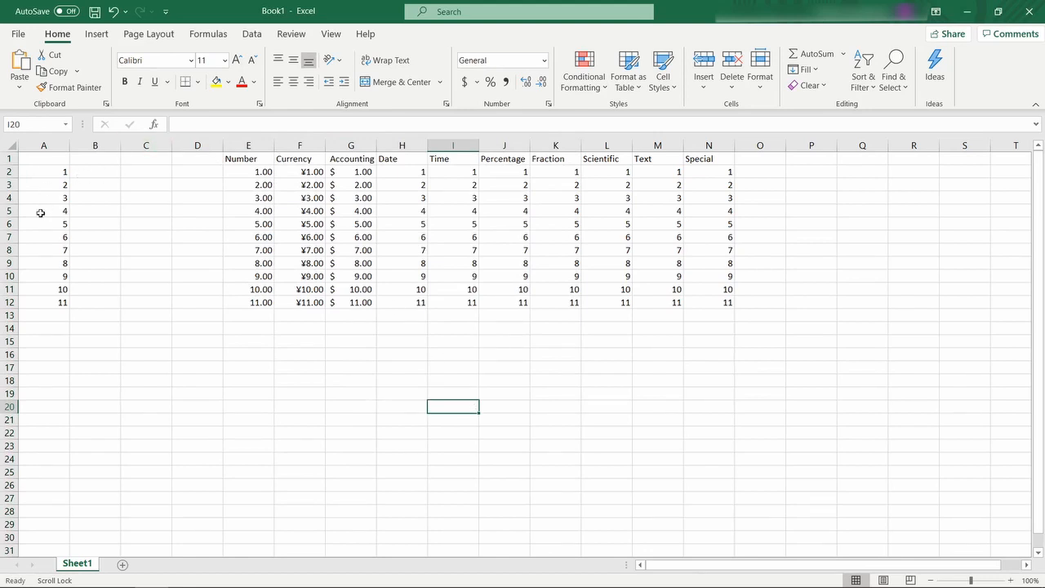
- Set cell A3 to -2, widen column G and inspect the negative amount in its Accounting format
double_click(47, 183)
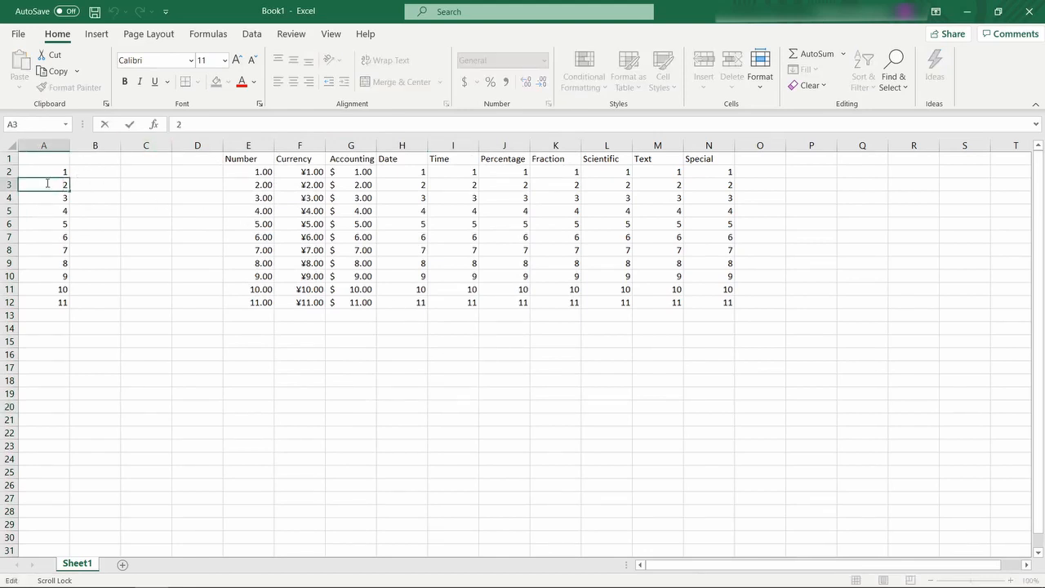
type("-")
key("Return")
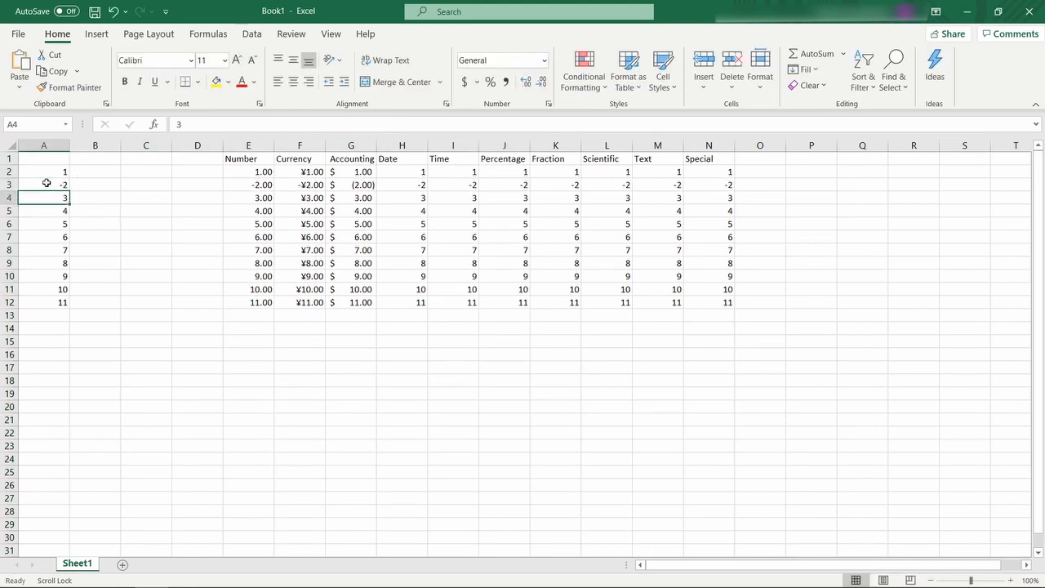
left_click_drag(377, 146, 411, 145)
left_click(402, 184)
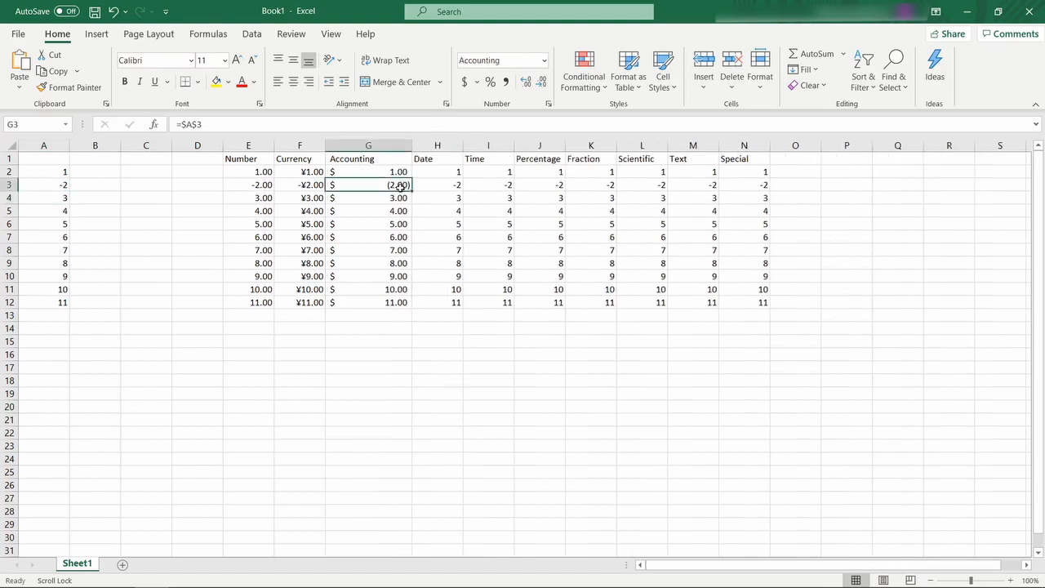
- Format column H as Date using the March 14, 2012 type and widen the column to fit the dates
left_click(442, 144)
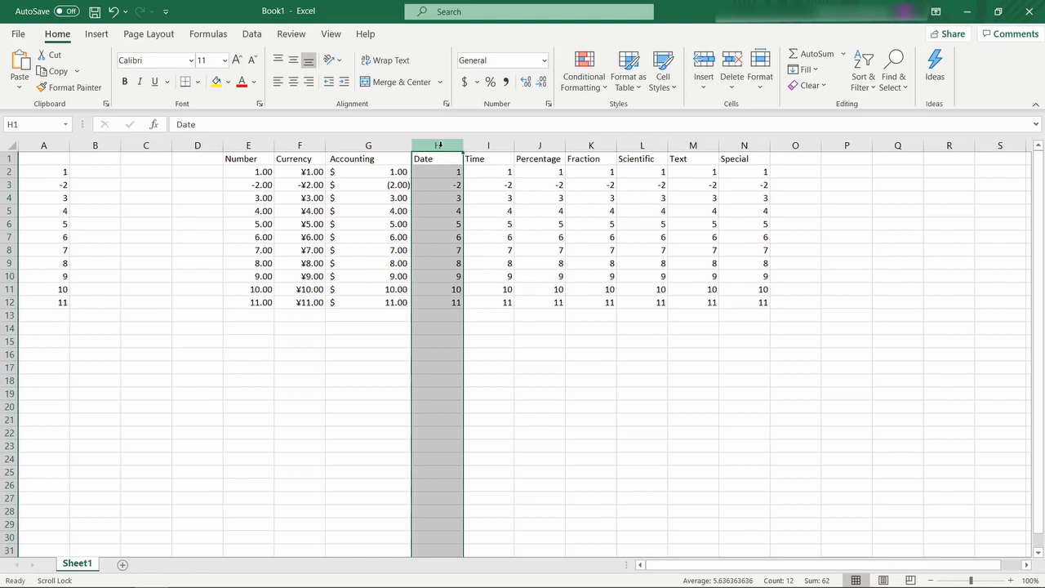
right_click(439, 145)
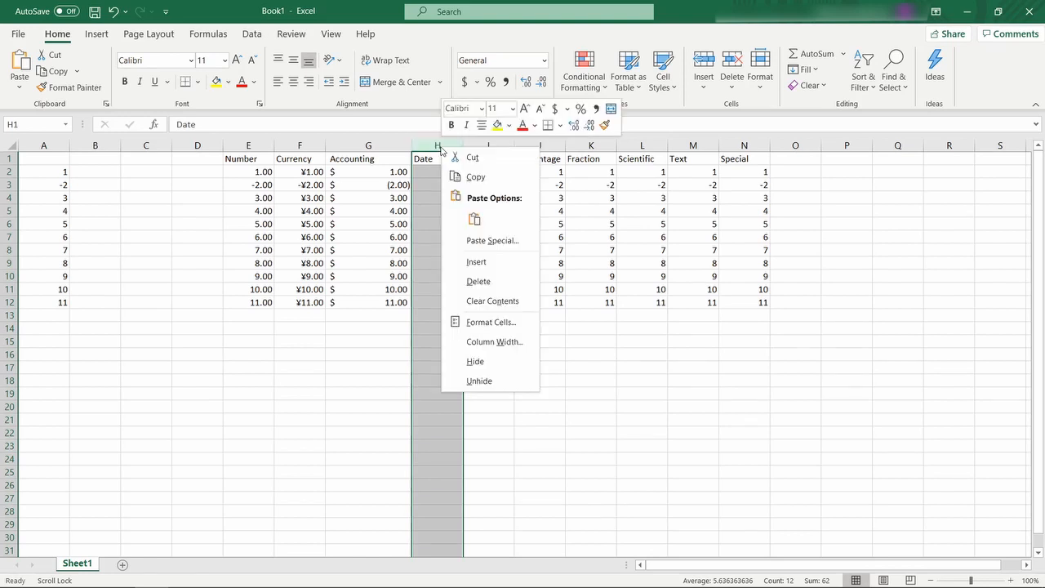
left_click(491, 322)
left_click(333, 247)
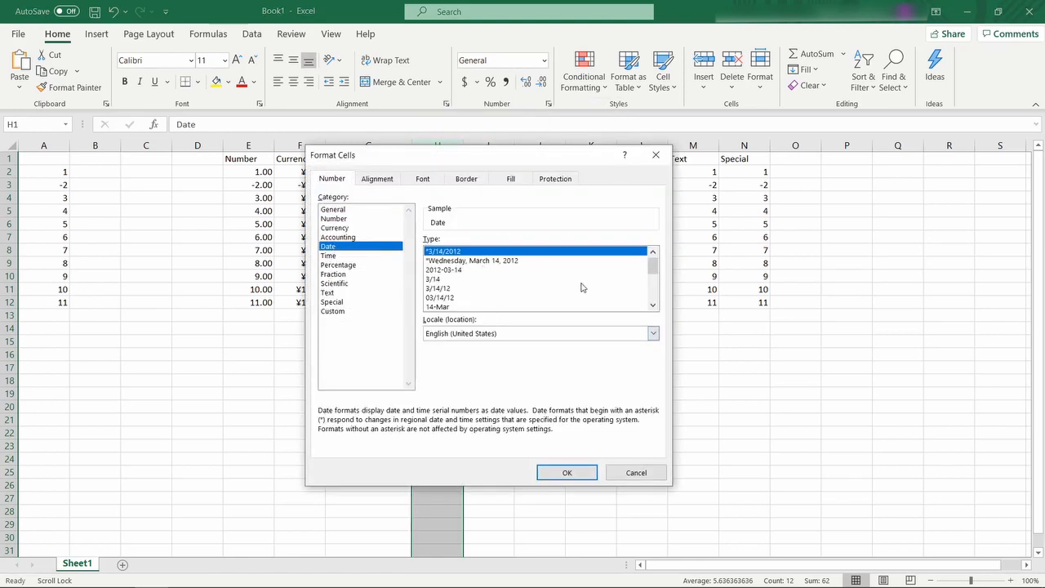
left_click_drag(652, 266, 650, 291)
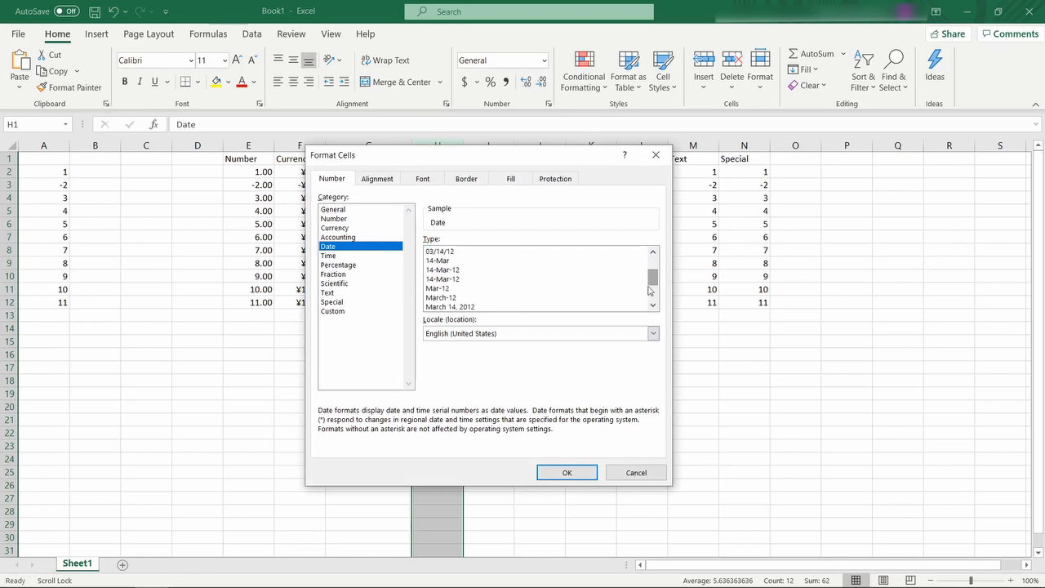
left_click(465, 307)
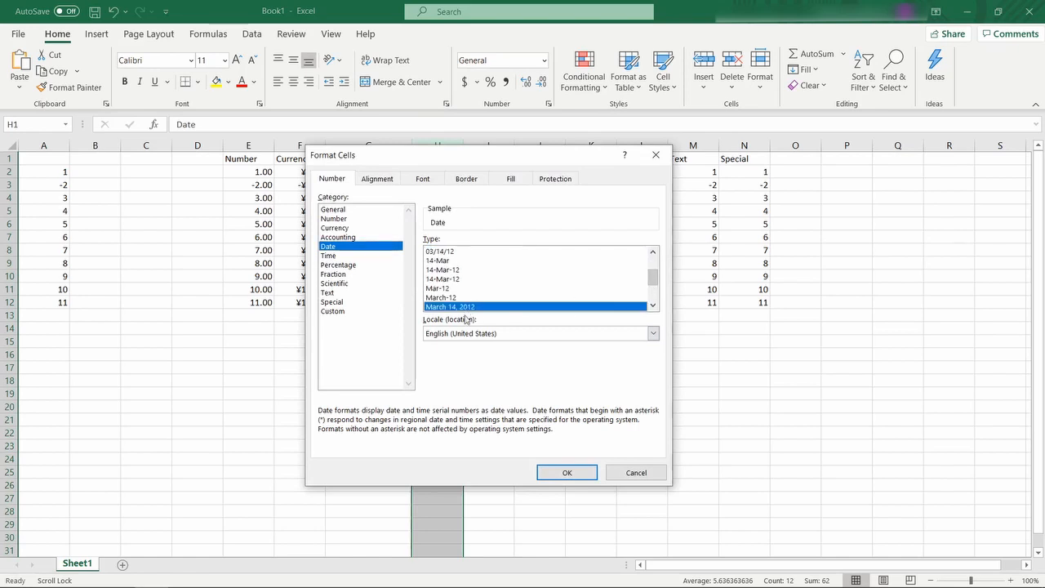
left_click(552, 475)
left_click_drag(484, 146, 534, 145)
- Compare cell A2 with its date in H2 and set A2 to 0.5 to test a fractional date value
left_click(52, 173)
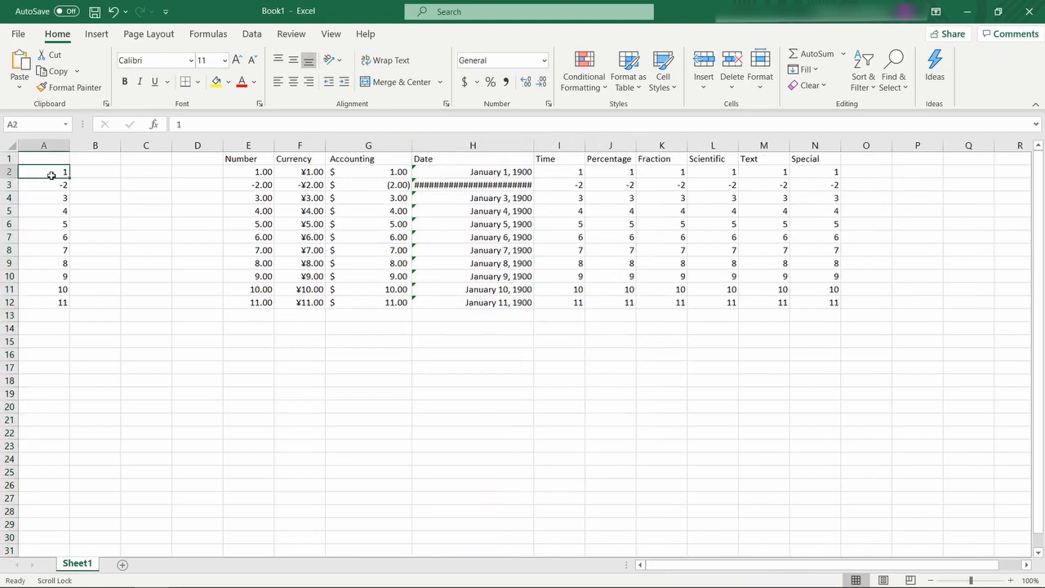
left_click(489, 172)
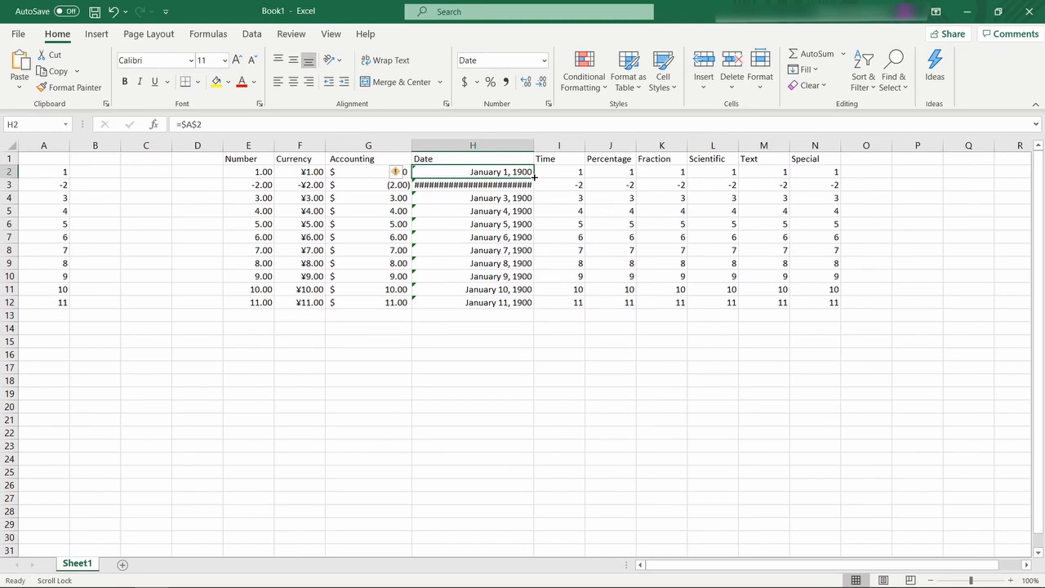
left_click(62, 172)
left_click(177, 127)
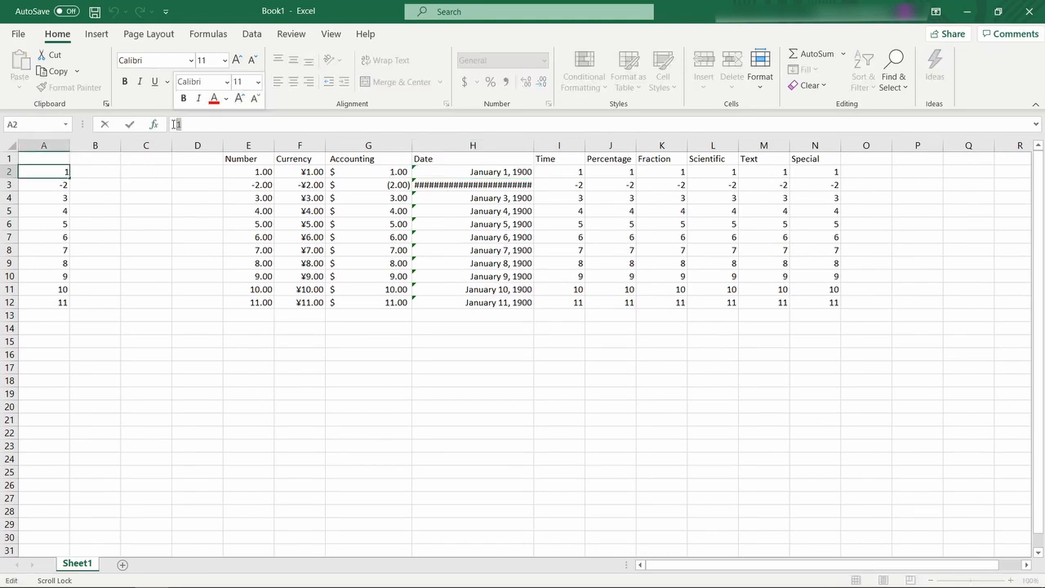
key("BackSpace")
type("0.5")
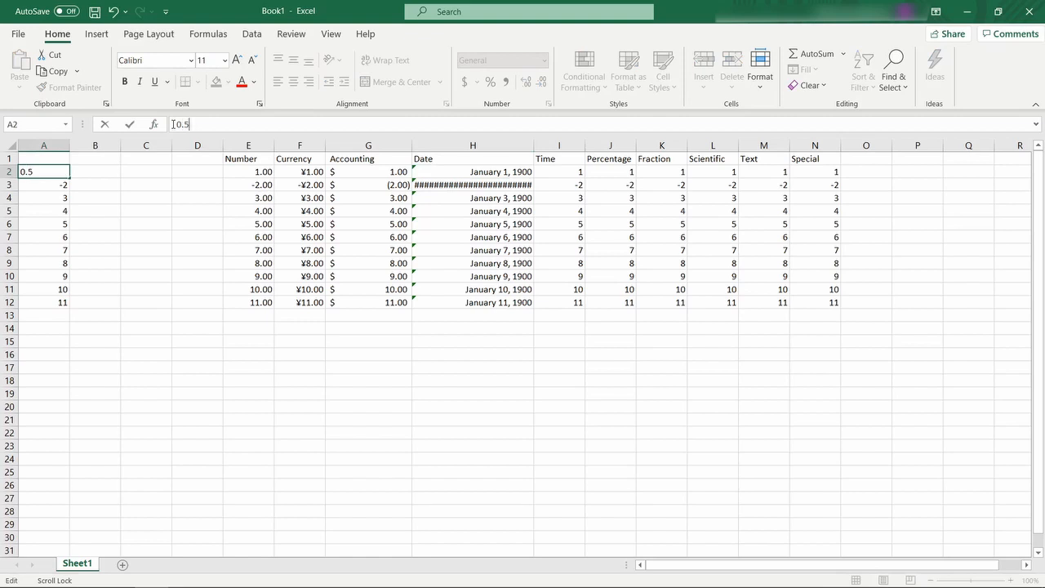
key("Tab")
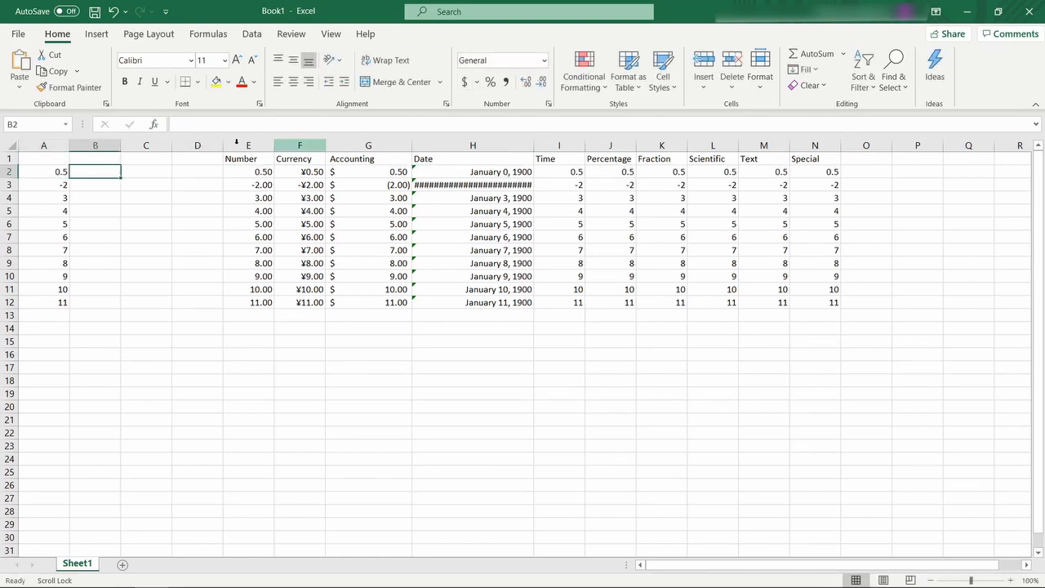
- Set cell A2 to 1 and cell A3 to 2
left_click(56, 171)
type("1")
key("Return")
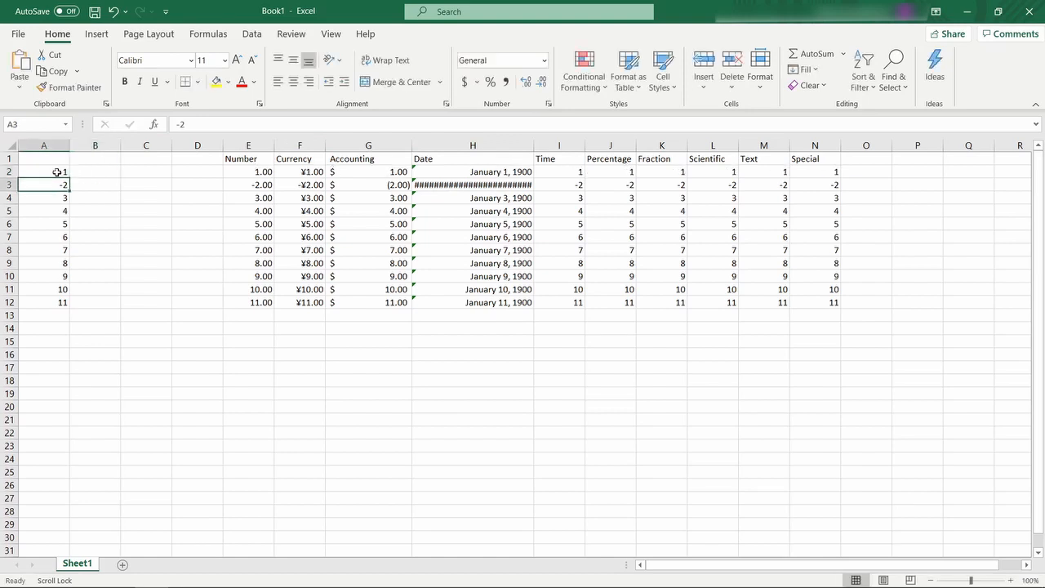
type("2")
key("Return")
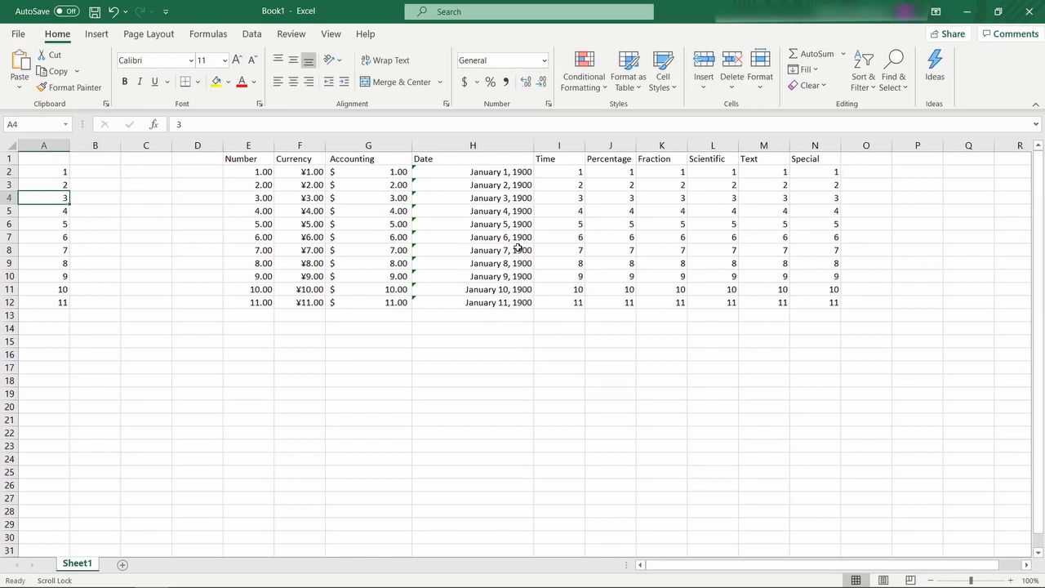
- Compare A2 with its date in H2 and set cell A12 to 365 to test a larger day number
left_click(67, 172)
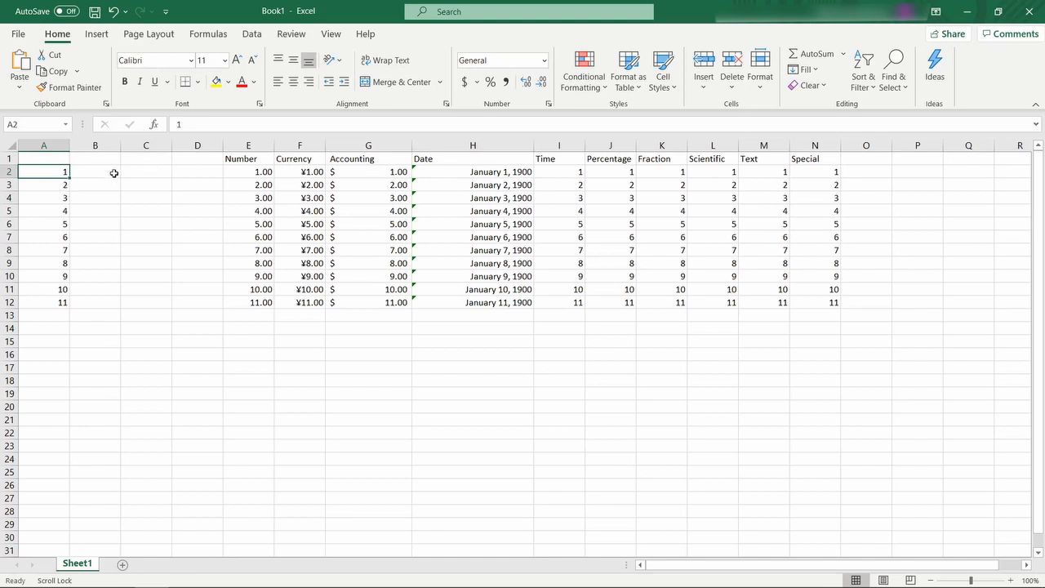
left_click(483, 173)
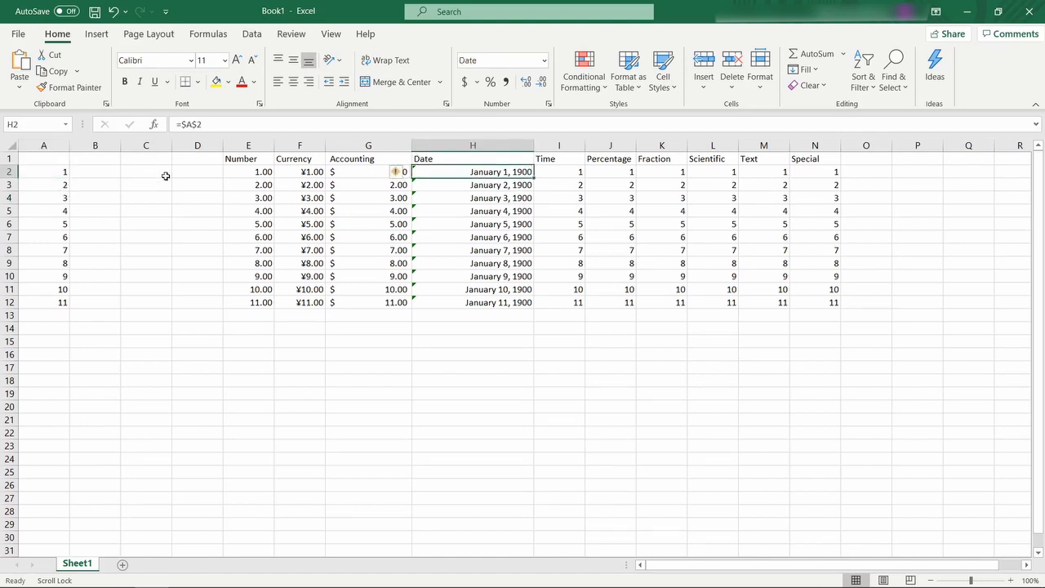
left_click(51, 303)
type("365")
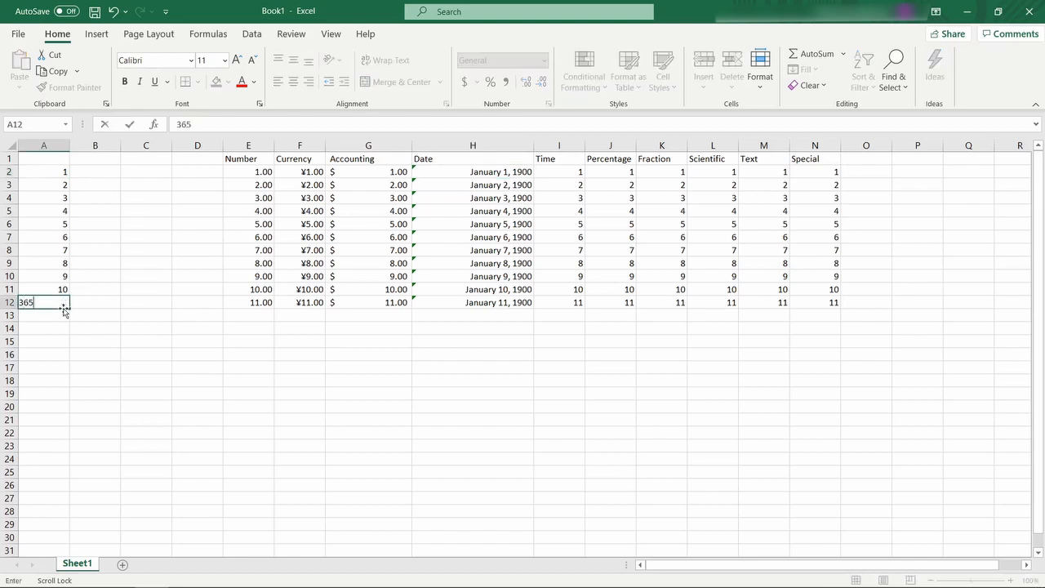
key("Return")
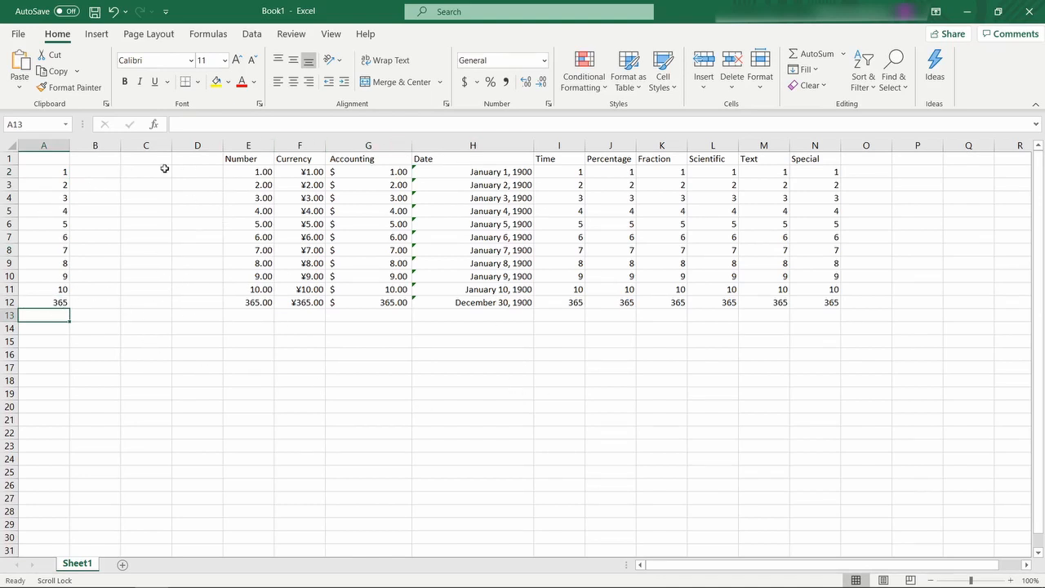
- Format column I as Time using the 13:30 type and widen the column slightly
left_click(561, 144)
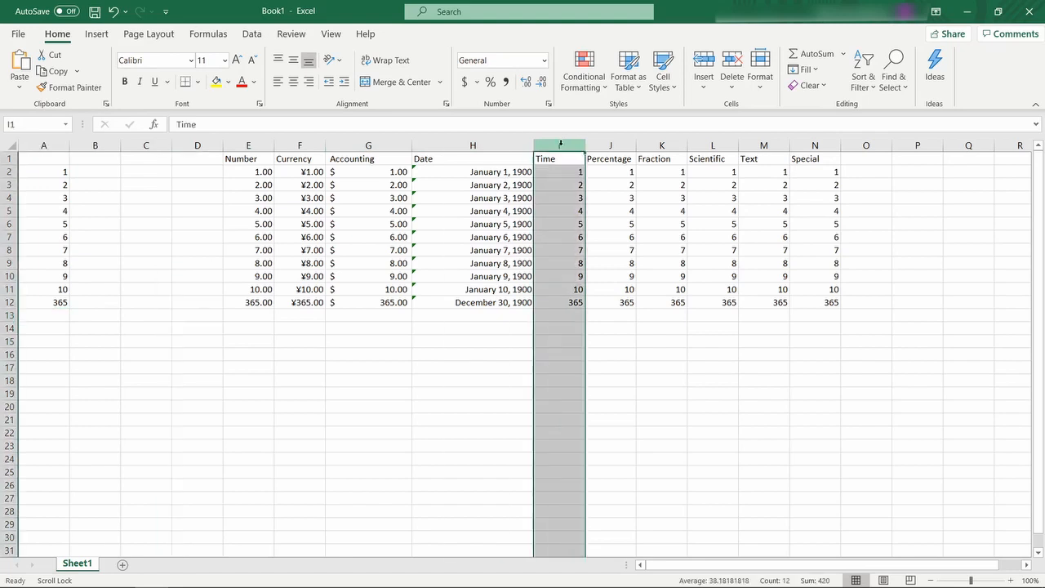
right_click(562, 147)
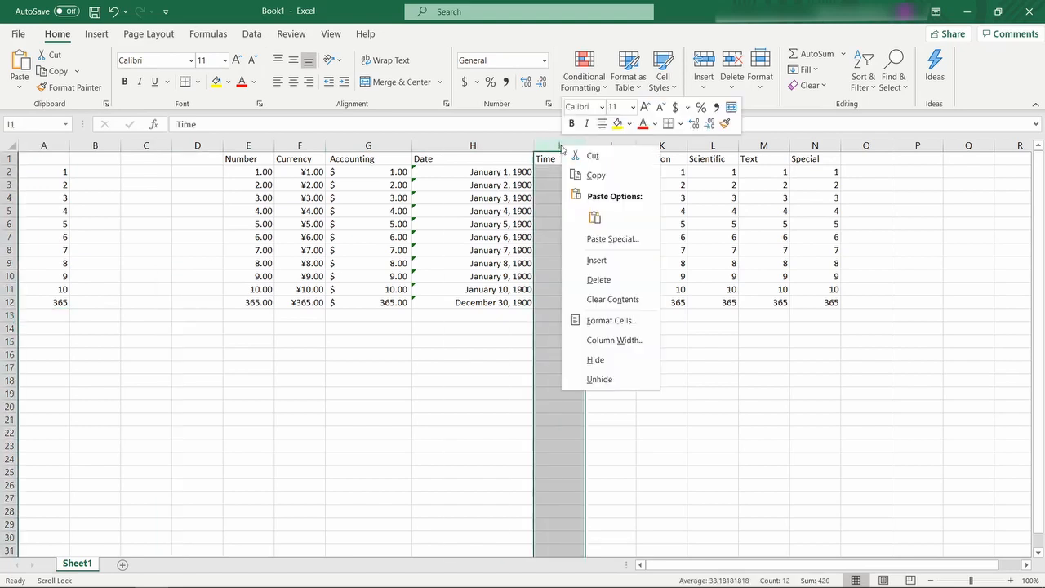
left_click(603, 321)
left_click(444, 252)
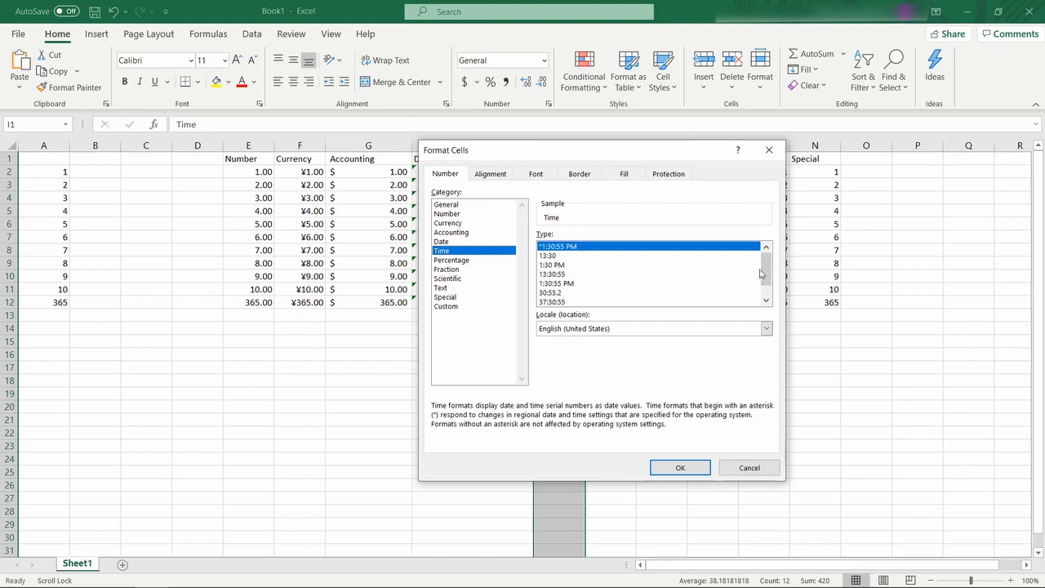
left_click_drag(768, 270, 766, 248)
left_click(548, 254)
left_click(681, 465)
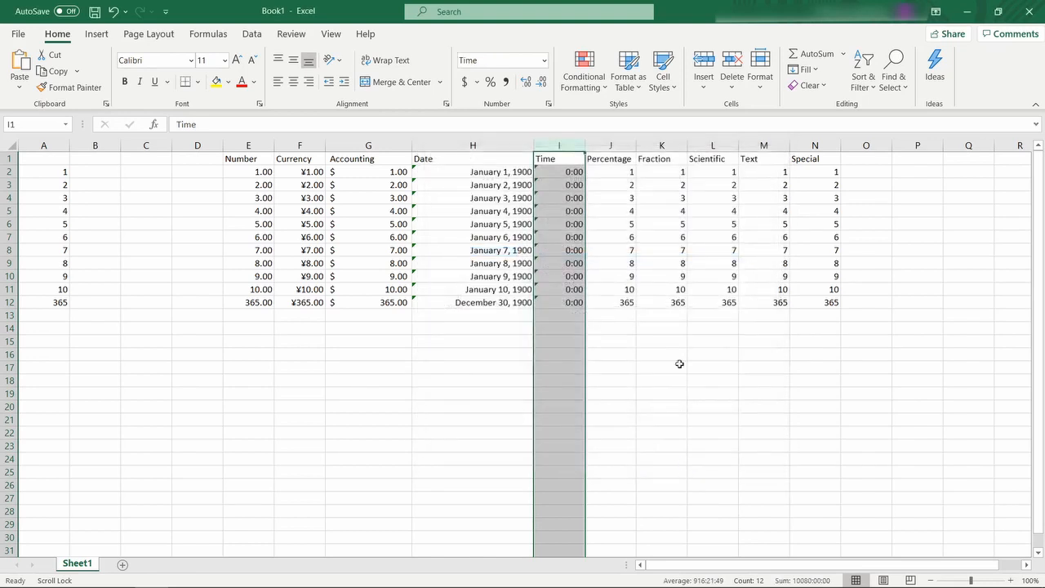
mouse_move(587, 145)
left_mouse_down()
mouse_move(662, 145)
mouse_move(646, 155)
mouse_move(657, 145)
mouse_move(601, 145)
left_mouse_up()
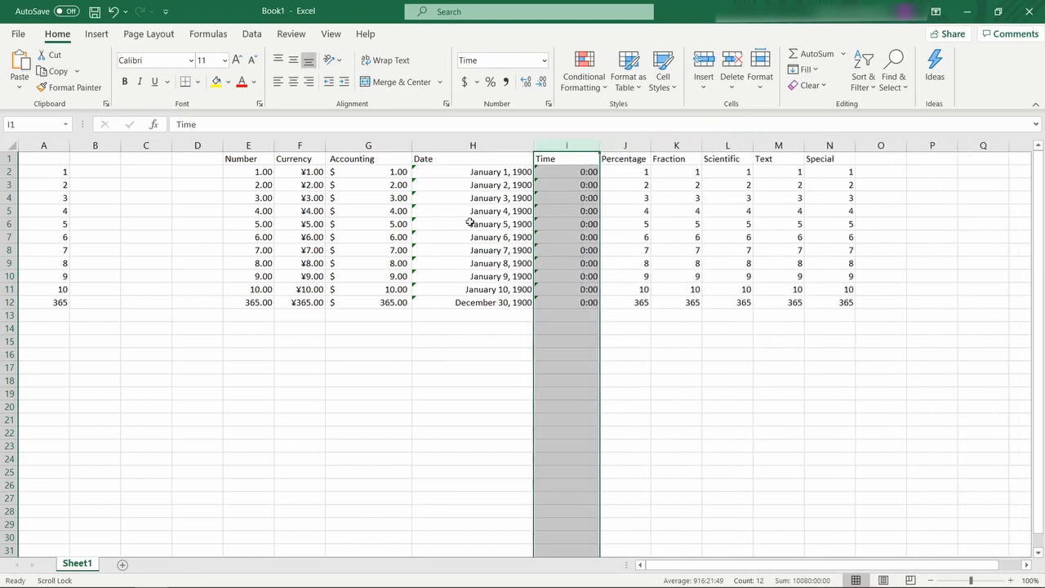
- Set cell A2 to 1.2 and cell A3 to 2.4 to give the Time column fractional values
left_click(61, 173)
type("1")
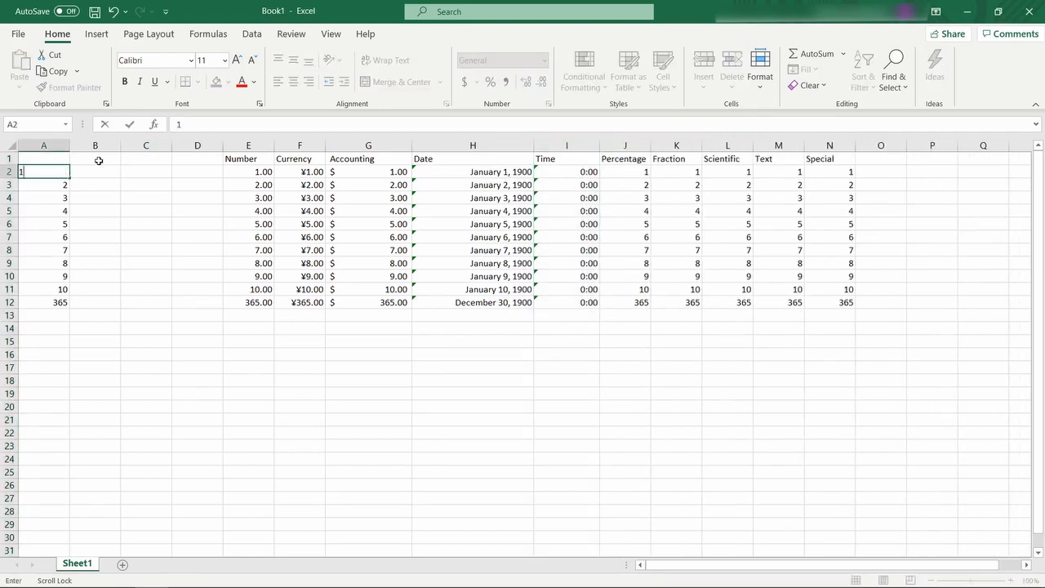
key("Return")
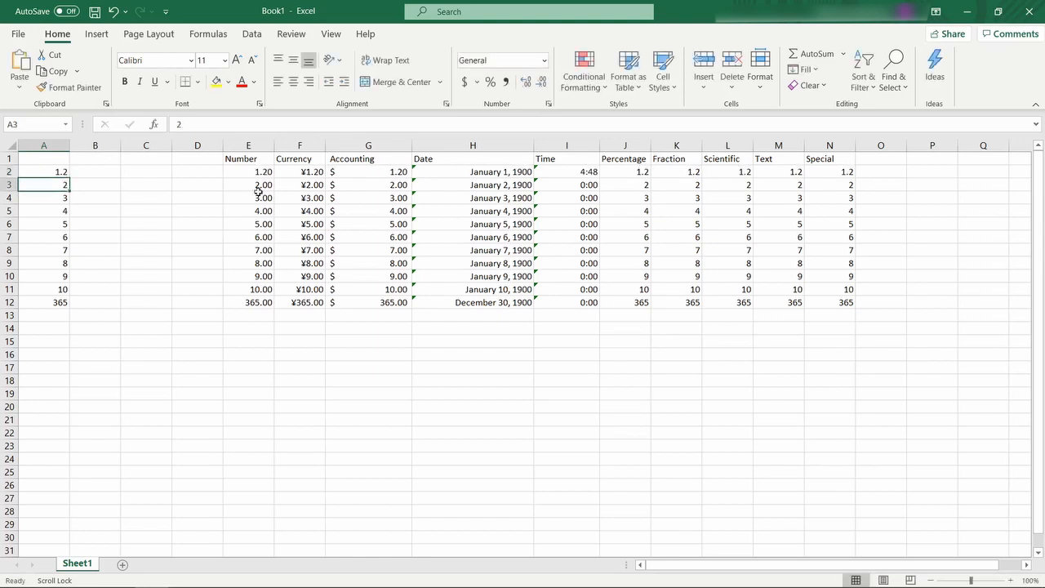
left_click(583, 172)
left_click(61, 183)
type("2.4")
key("Return")
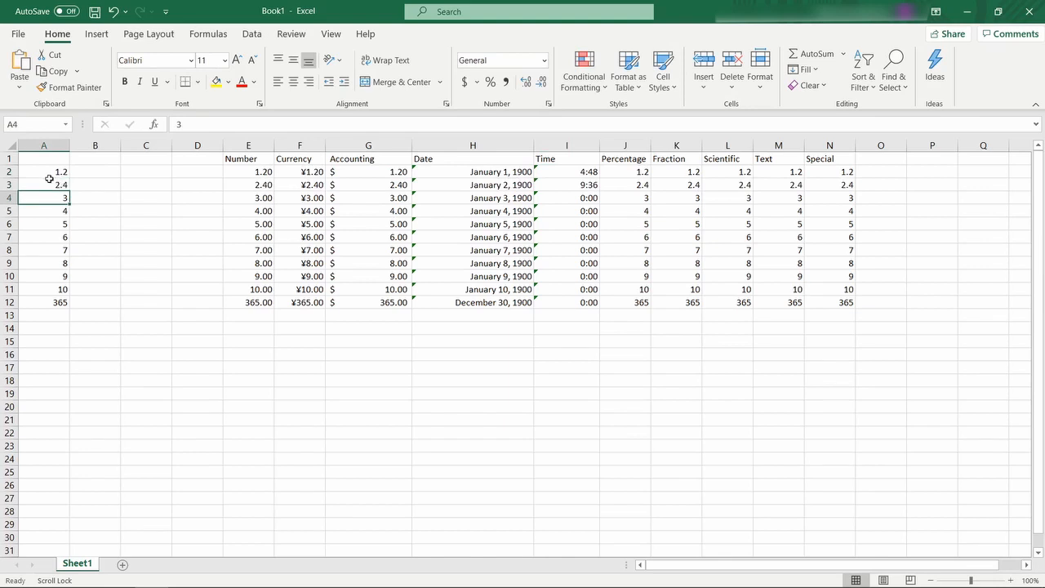
- Fill the series from A2:A3 down through A12 and compare the source numbers with the Time column
left_click(55, 173)
left_click_drag(56, 173, 74, 303)
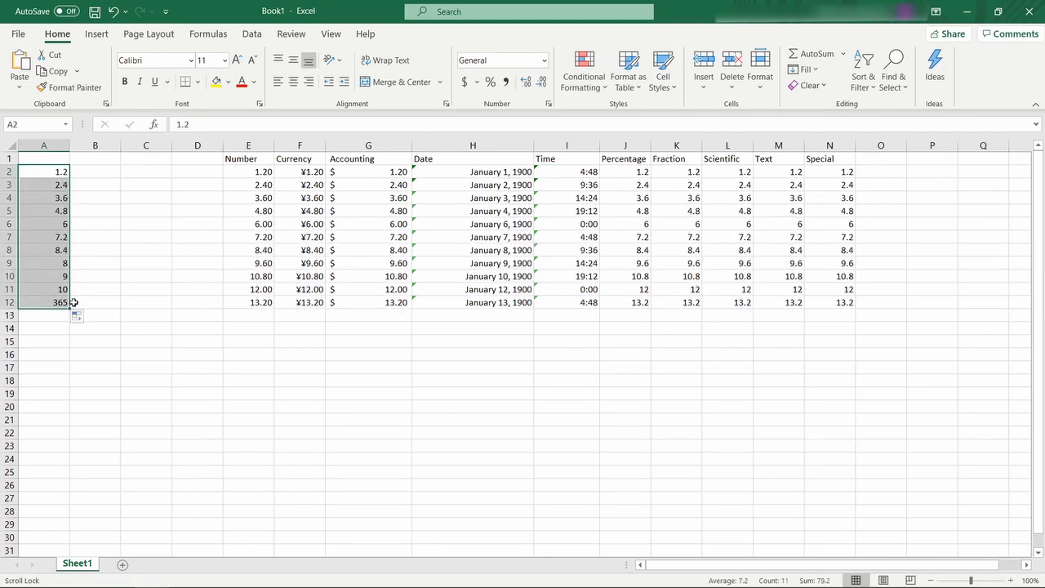
left_click(135, 347)
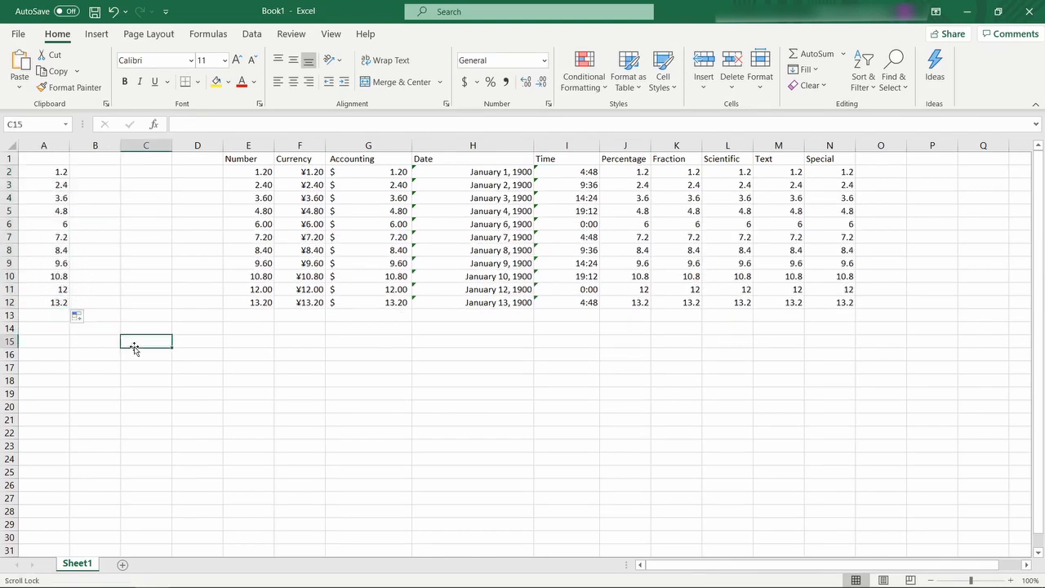
left_click(584, 172)
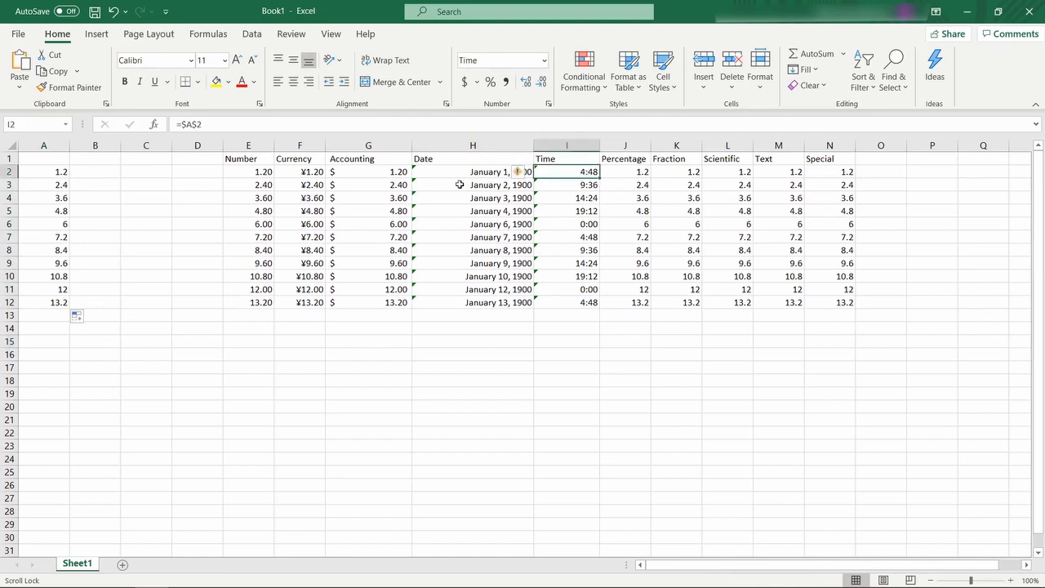
left_click(62, 172)
left_click(578, 176)
left_click(44, 181)
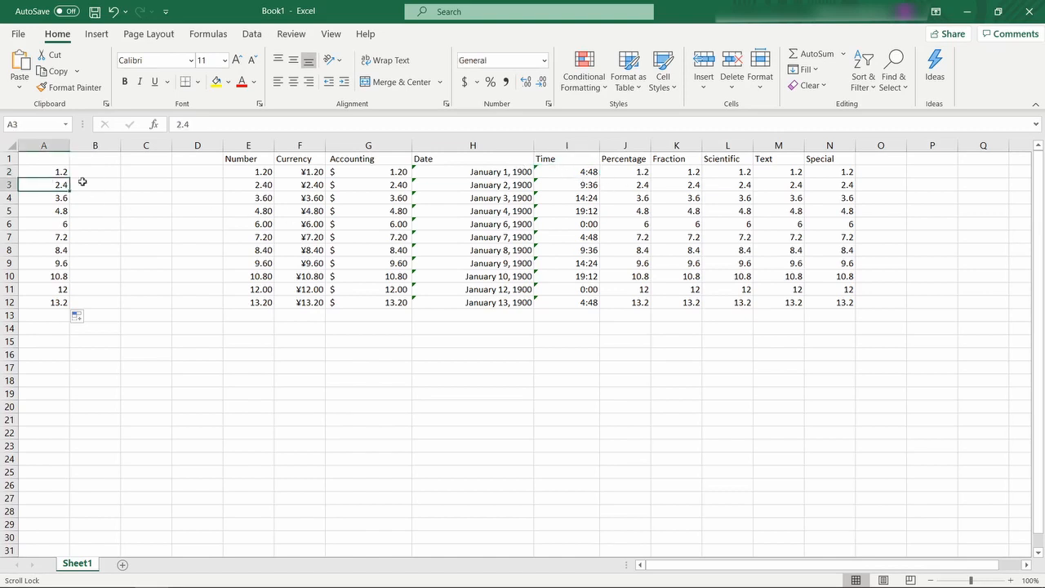
- Change column I's Time format to the 1:30:55 PM type and widen the column to fit its contents
left_click(589, 187)
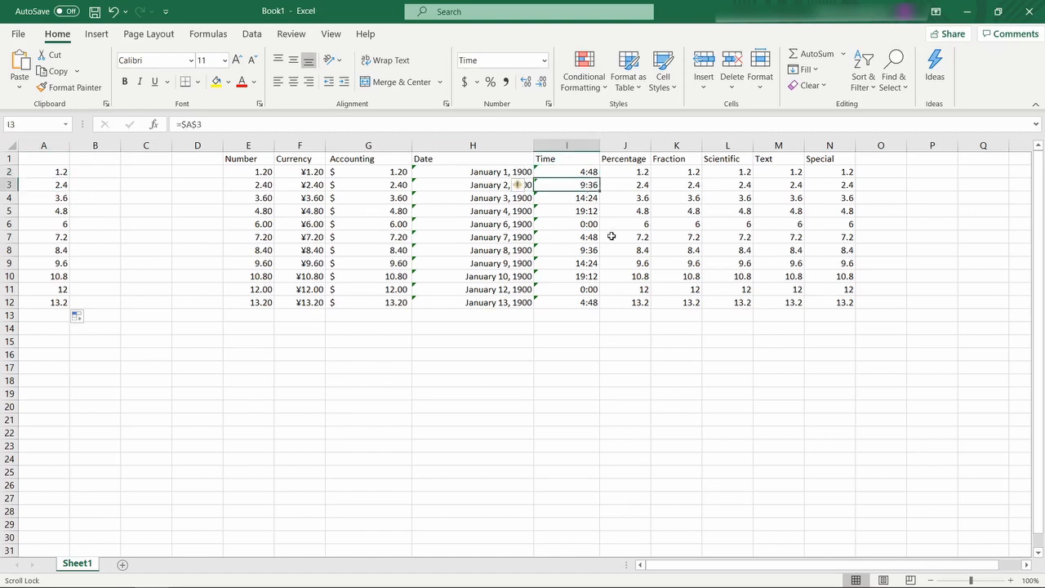
right_click(589, 148)
left_click(638, 322)
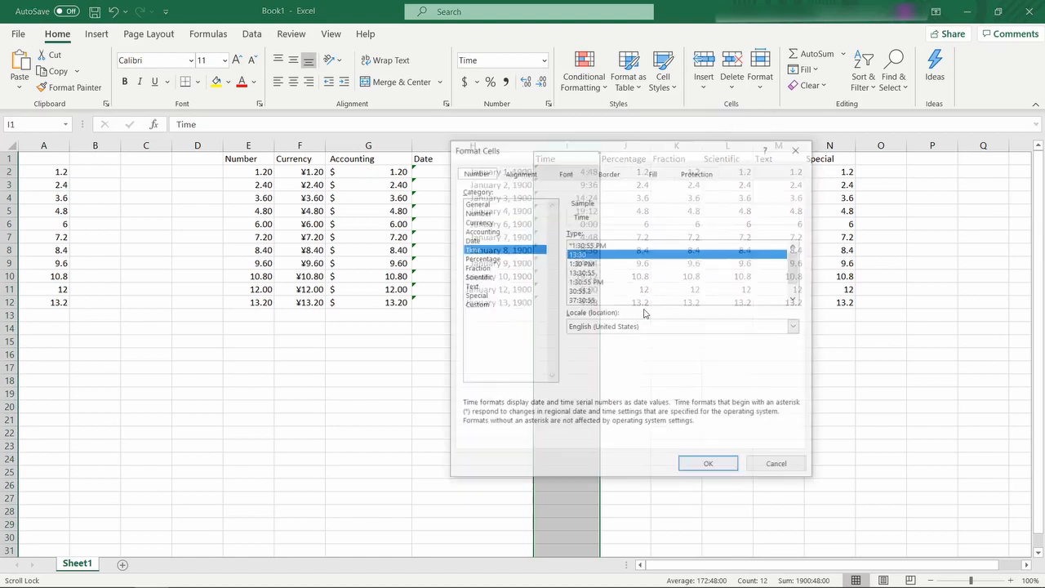
left_click(594, 282)
left_click(703, 466)
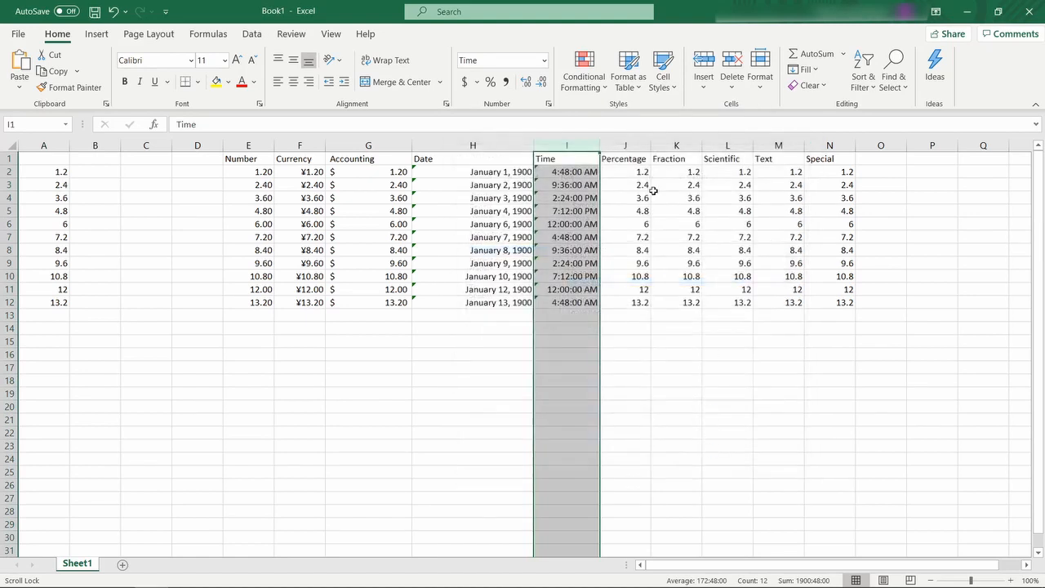
double_click(614, 145)
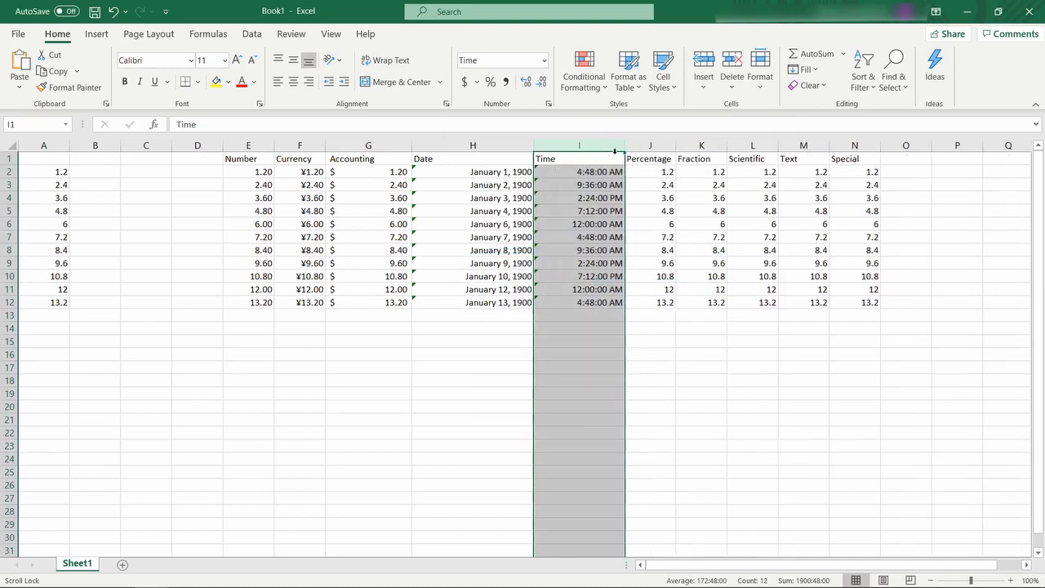
- Examine rows 4 through 9 one by one, comparing each column A number with its date and time
left_click(59, 198)
left_click(7, 198)
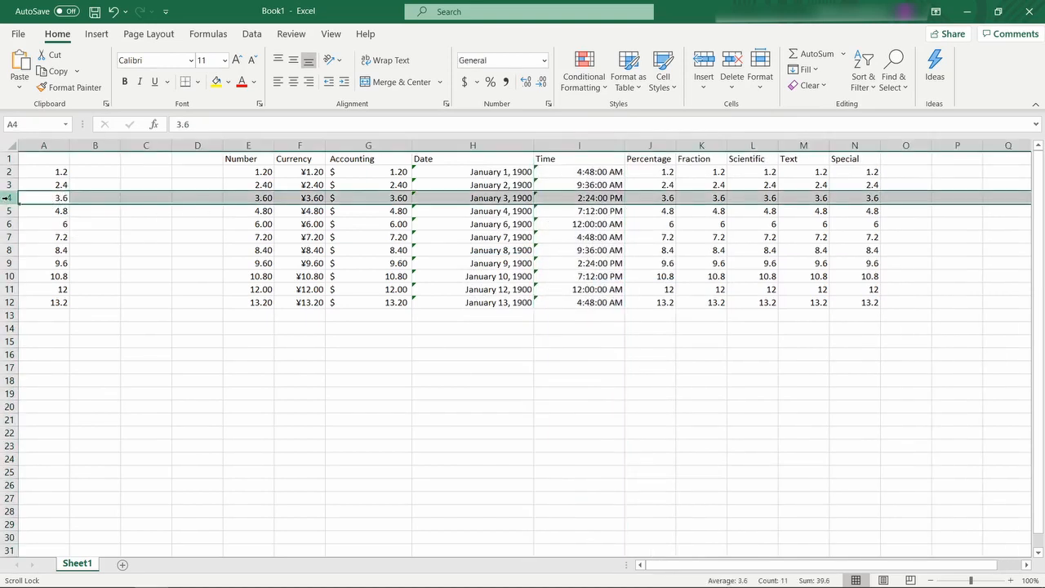
left_click(7, 211)
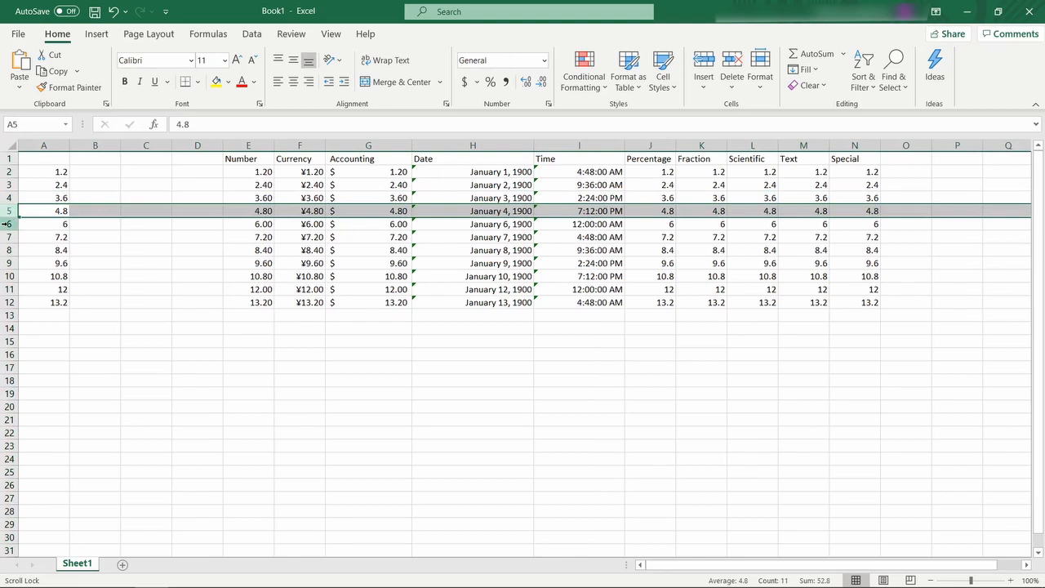
left_click(6, 224)
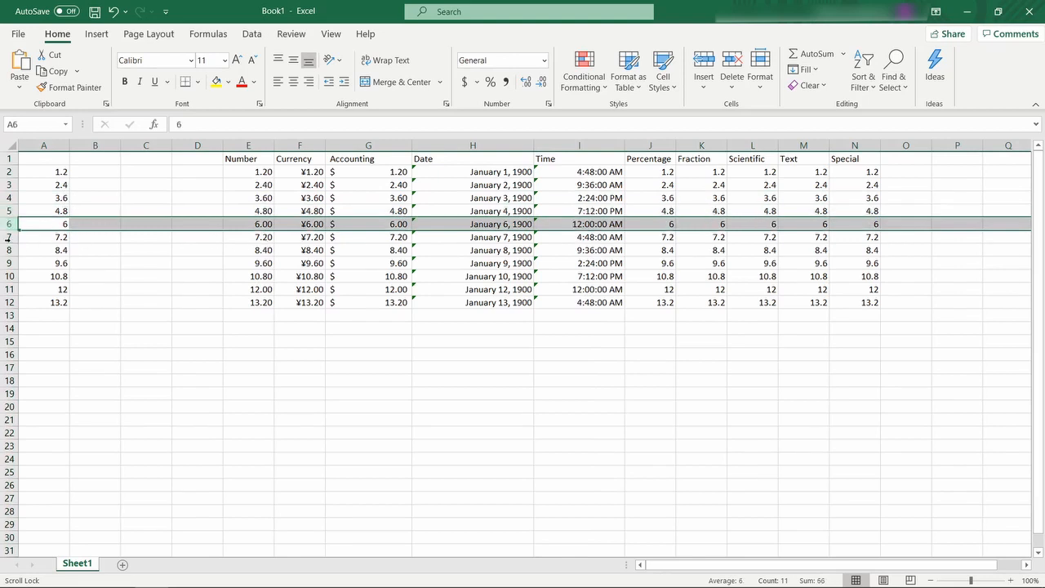
left_click(7, 237)
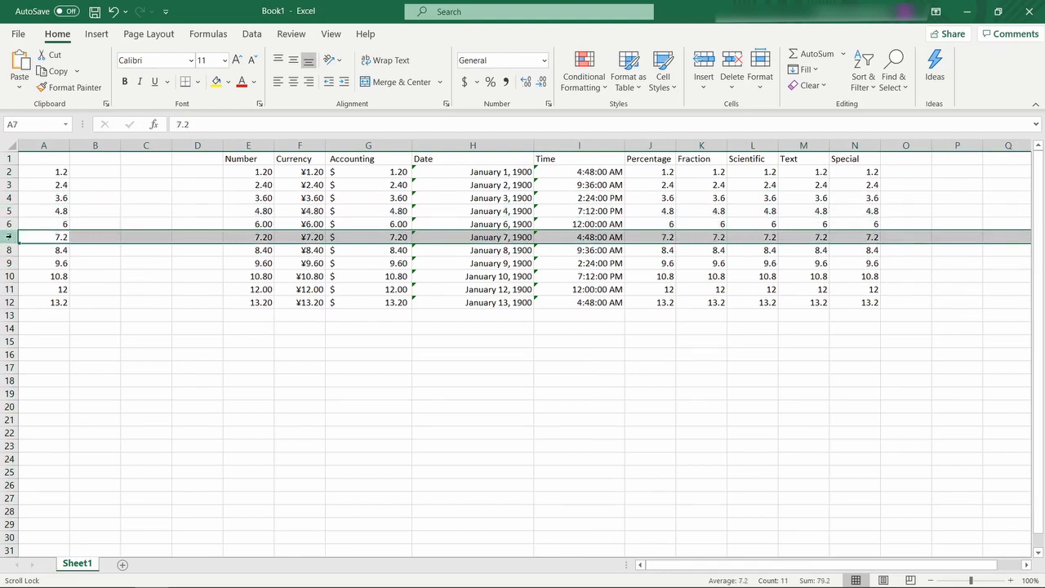
left_click_drag(8, 236, 8, 250)
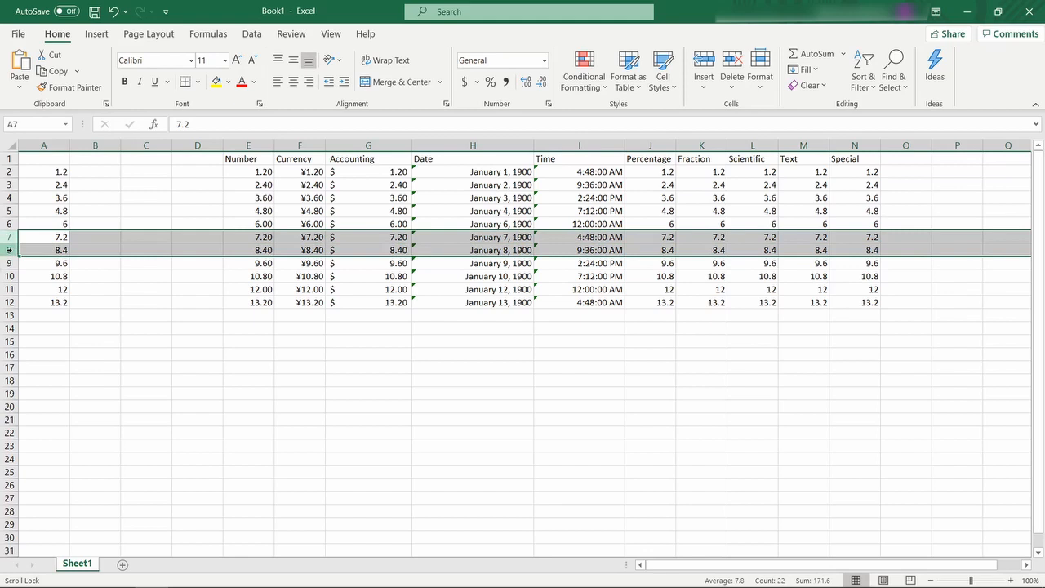
left_click(10, 263)
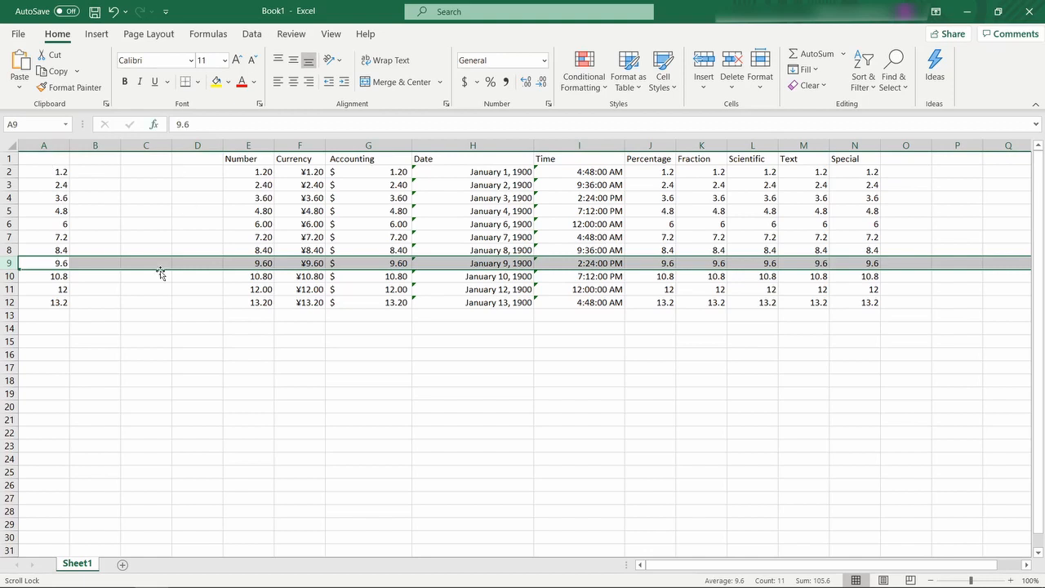
left_click(64, 225)
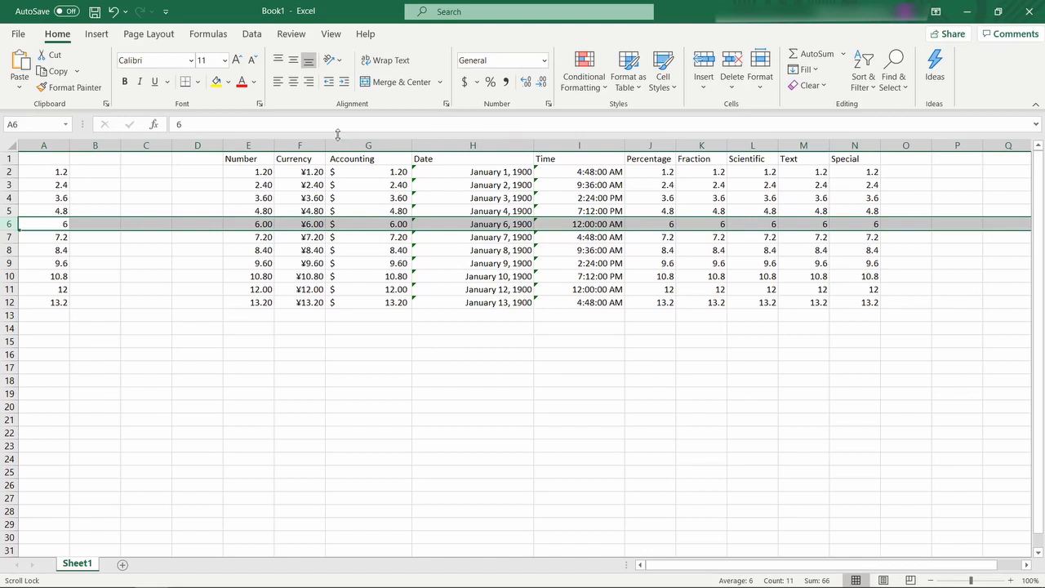
- Format column J as Percentage with 4 decimal places and widen the column
left_click(650, 144)
right_click(651, 145)
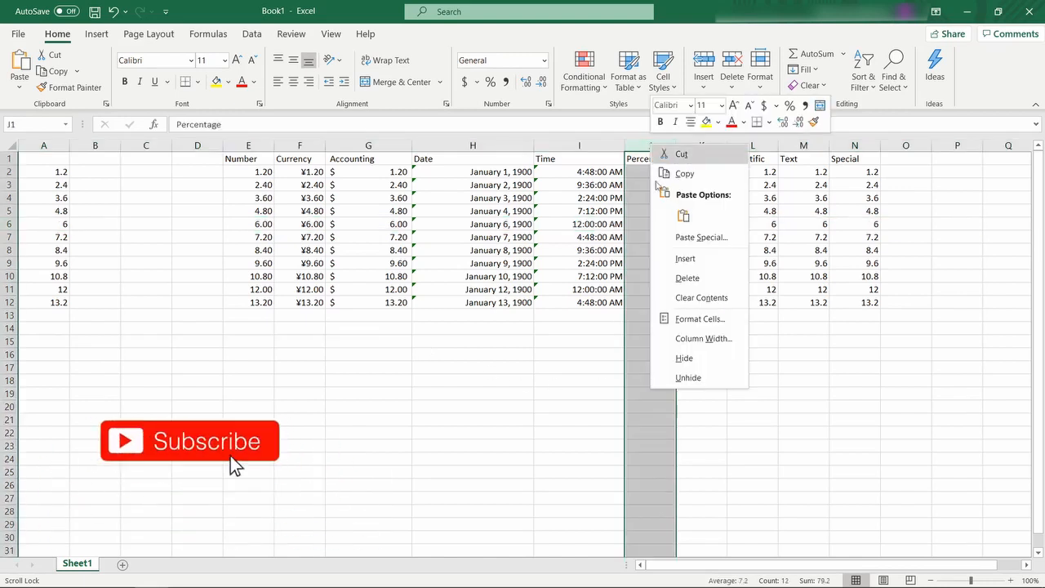
left_click(686, 320)
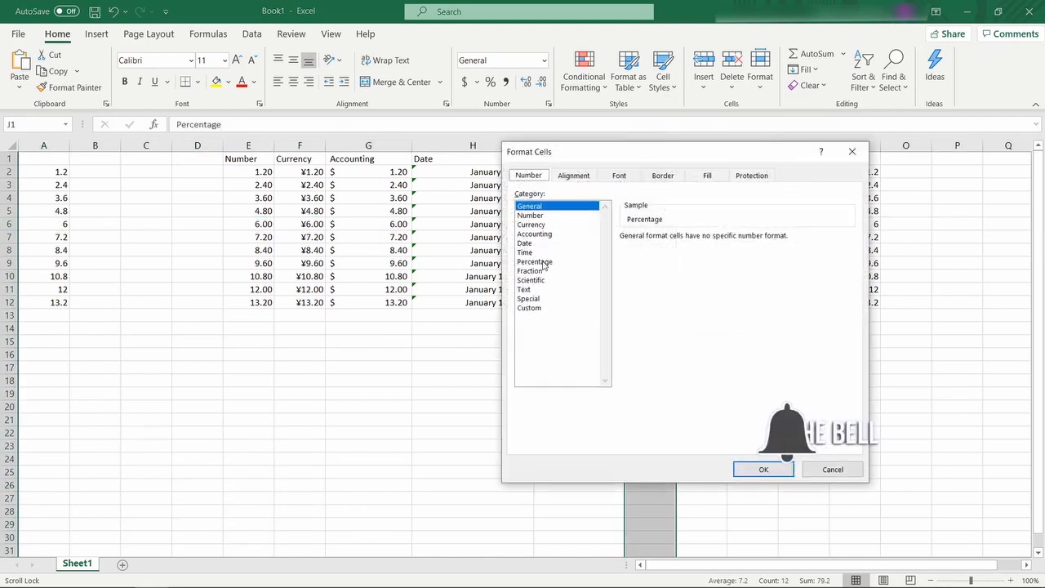
left_click(544, 262)
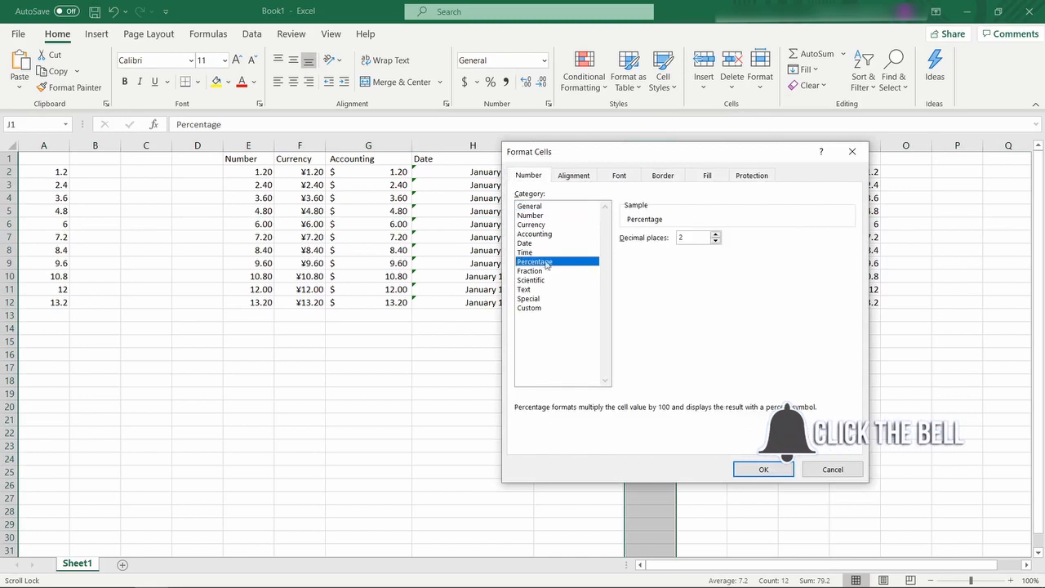
left_click(716, 240)
left_click(717, 240)
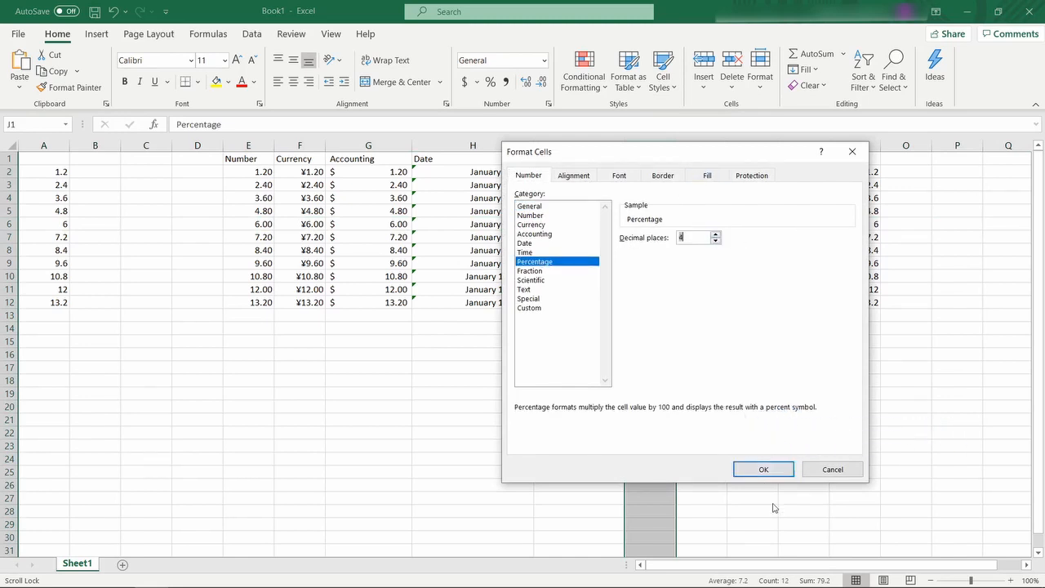
left_click(764, 469)
left_click_drag(679, 146, 722, 147)
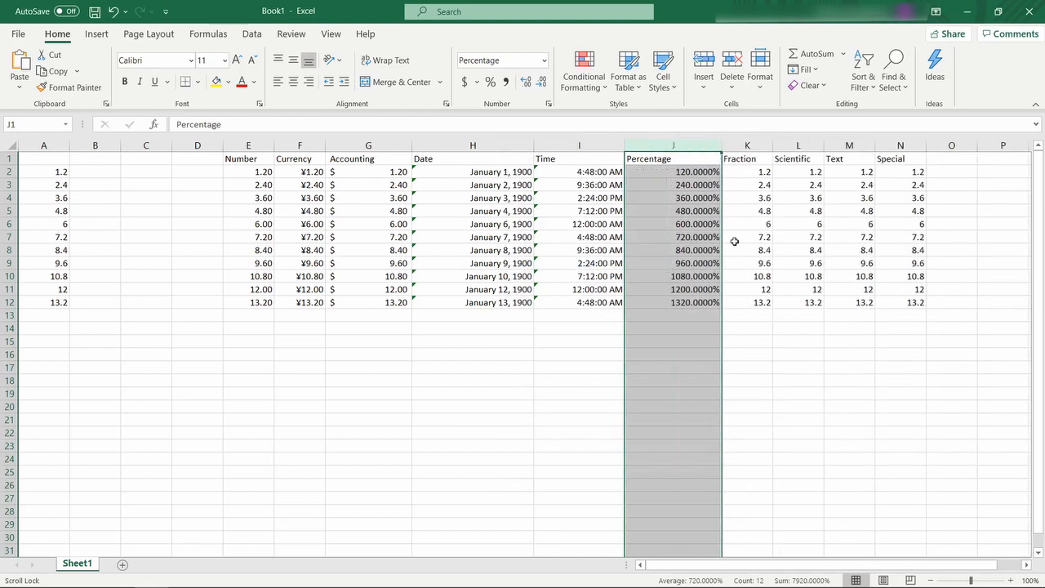
- Format column K as Fraction using the Up to one digit (1/4) type
left_click(748, 145)
right_click(749, 148)
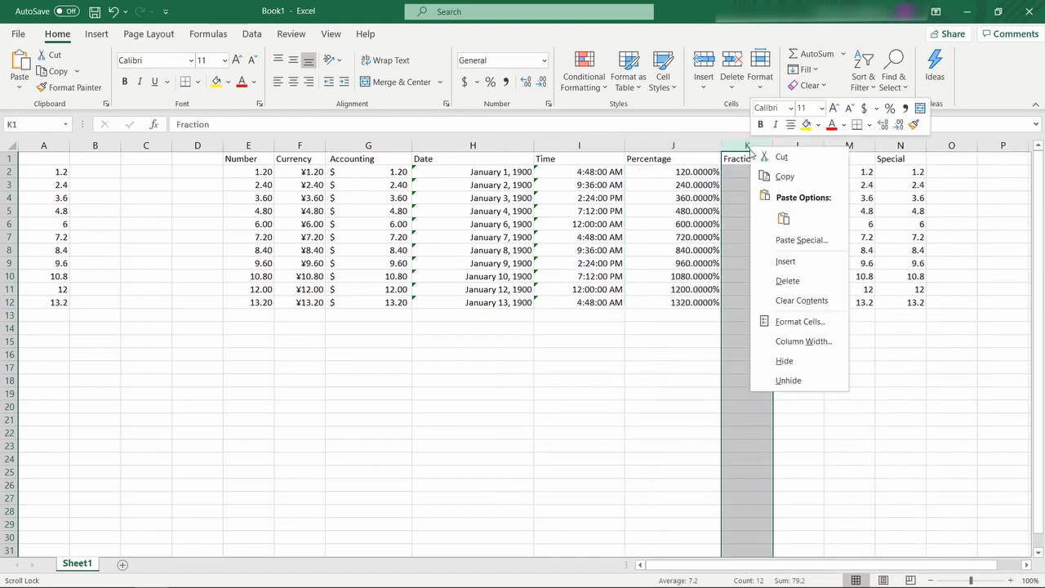
left_click(782, 319)
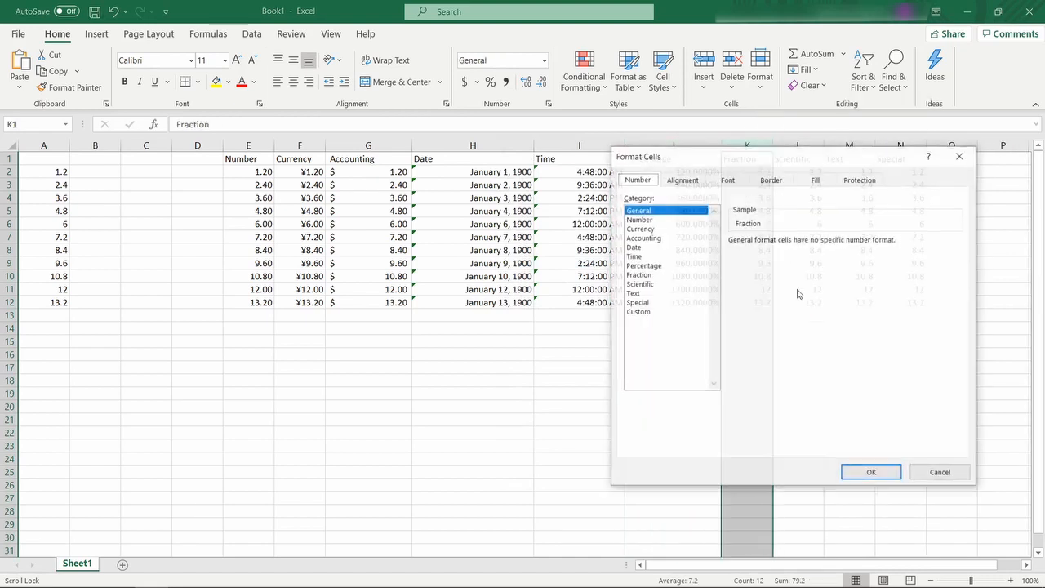
left_click(638, 275)
left_click_drag(730, 161, 437, 181)
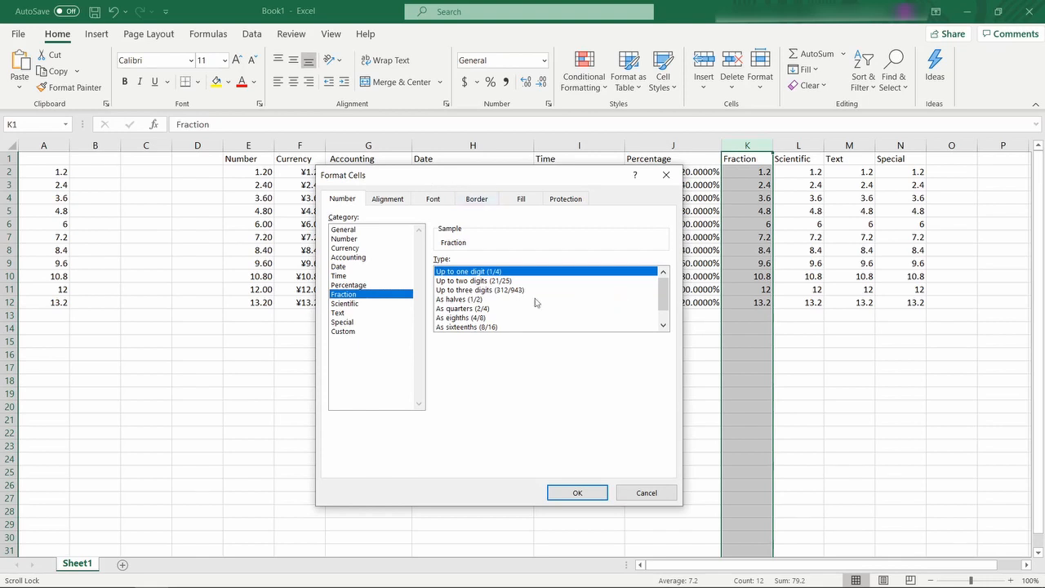
left_click(589, 493)
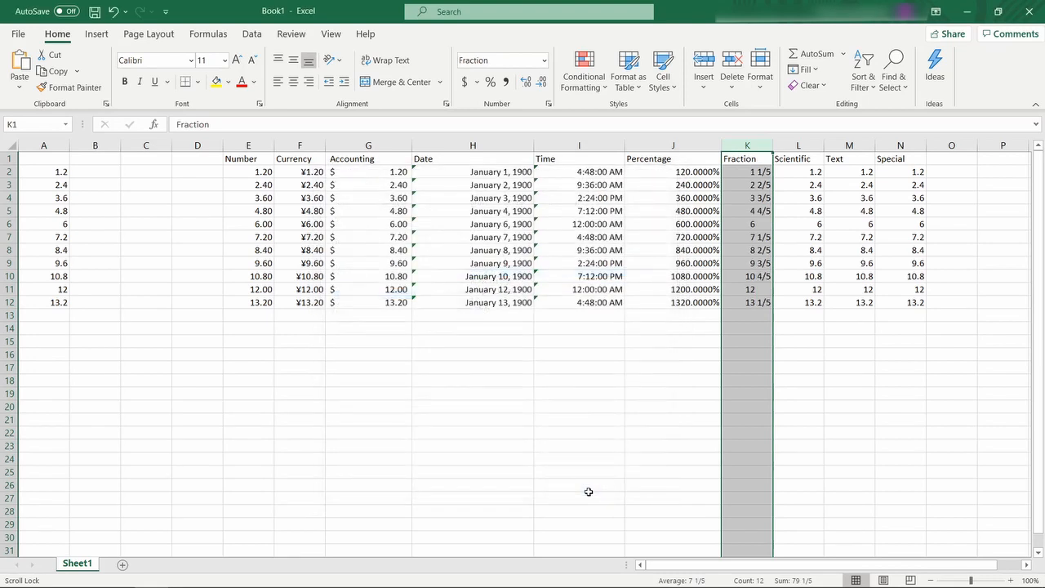
- Compare the fraction in K2 with its source number in A2 and check the value in A3
left_click(672, 390)
left_click(762, 172)
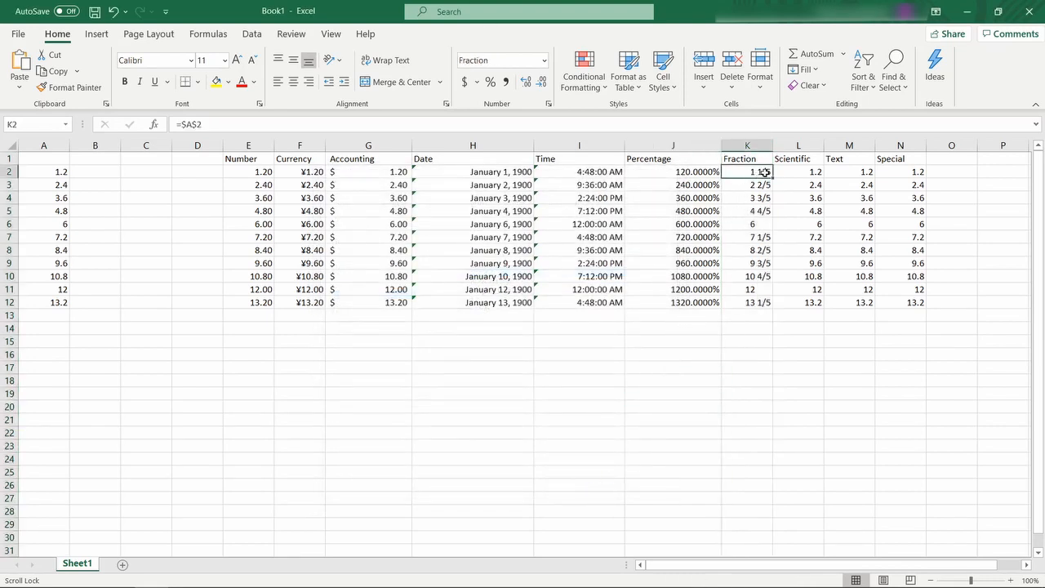
left_click(51, 171)
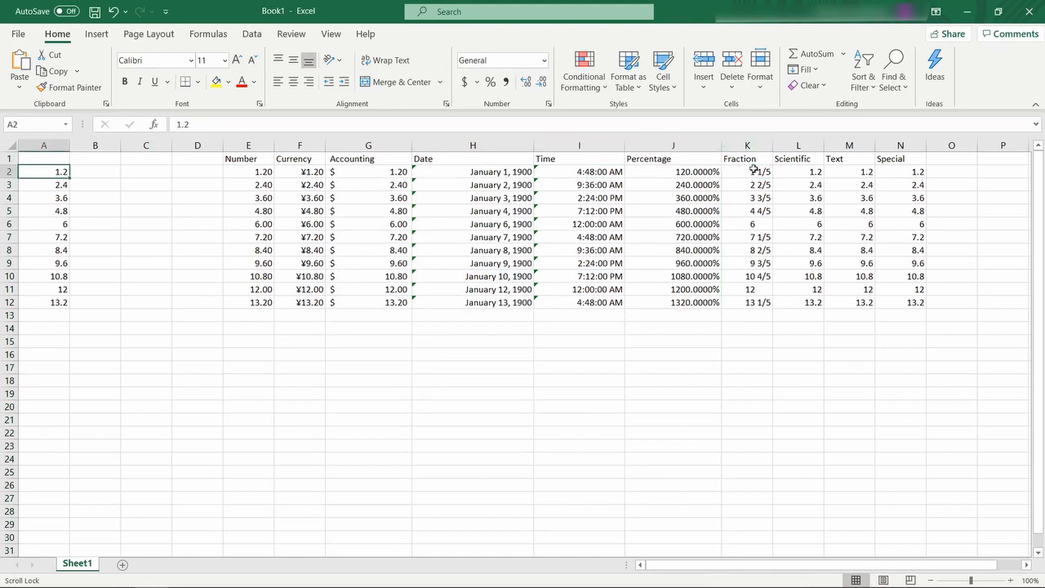
left_click(49, 187)
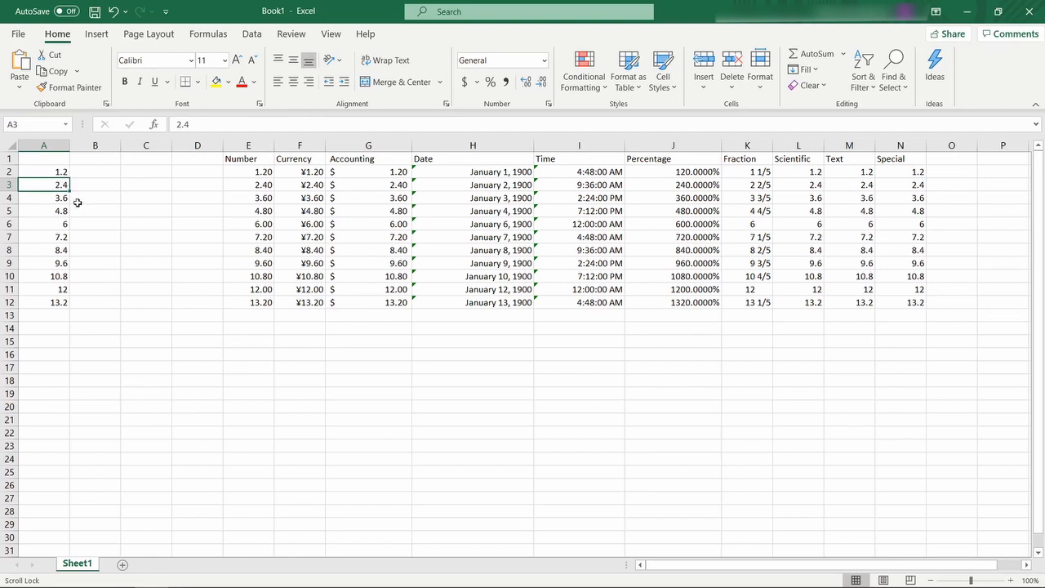
- Set cell A2 to 1.1 and cell A3 to 1.2, and fill the series down through A12
left_click(61, 174)
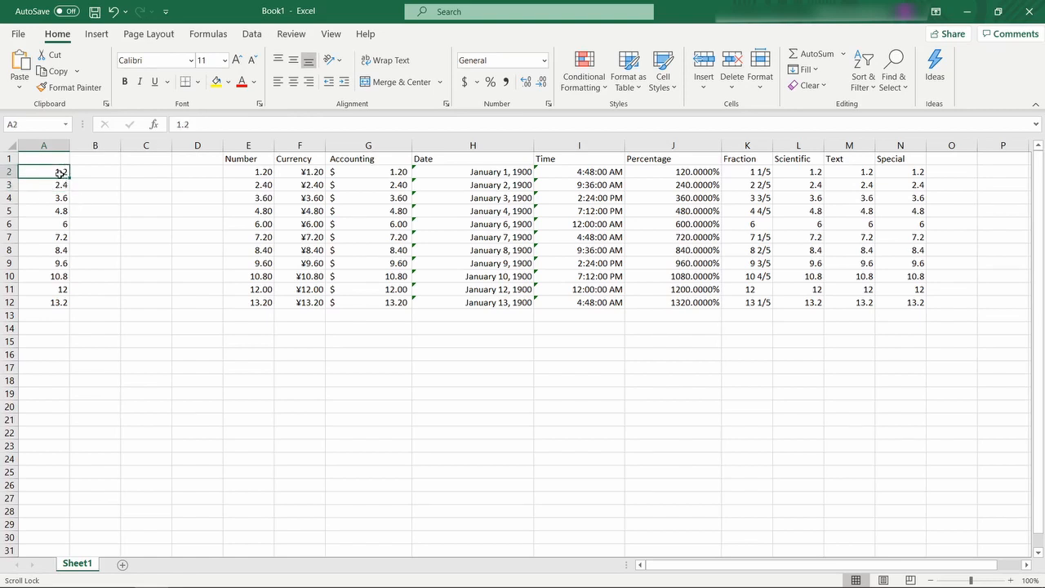
type("1.")
key("Return")
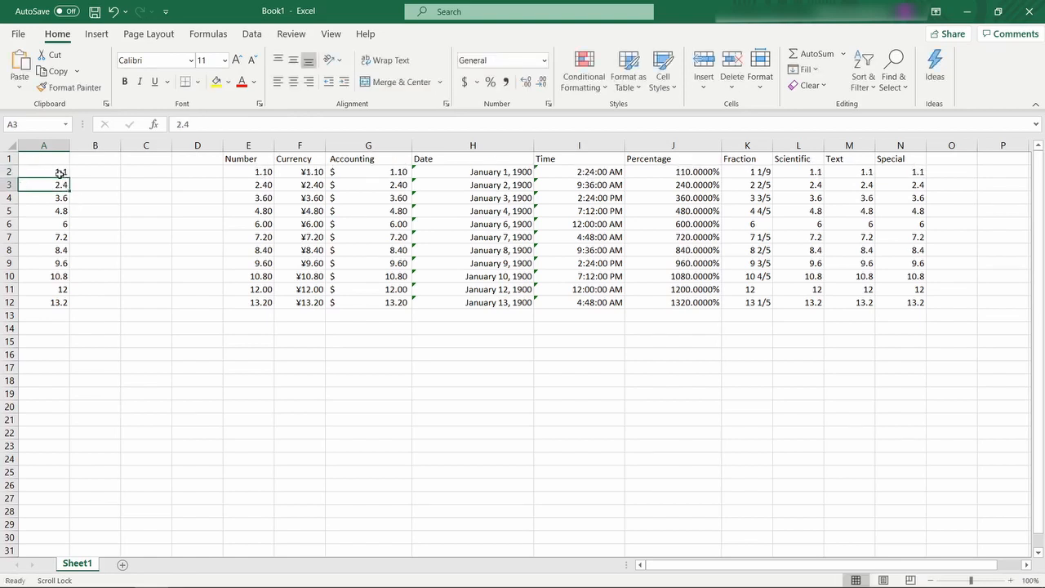
left_click(756, 174)
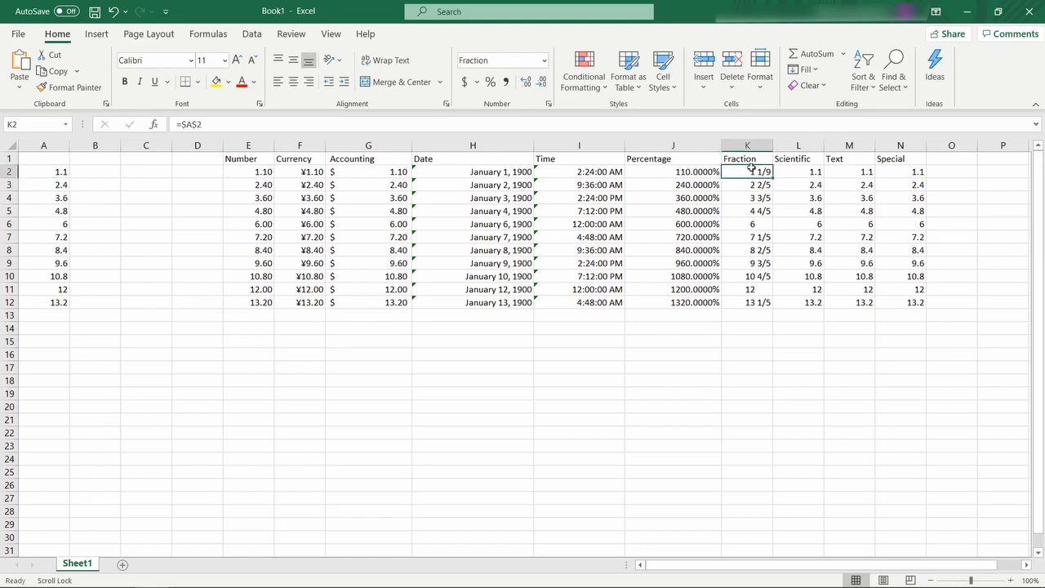
left_click(58, 183)
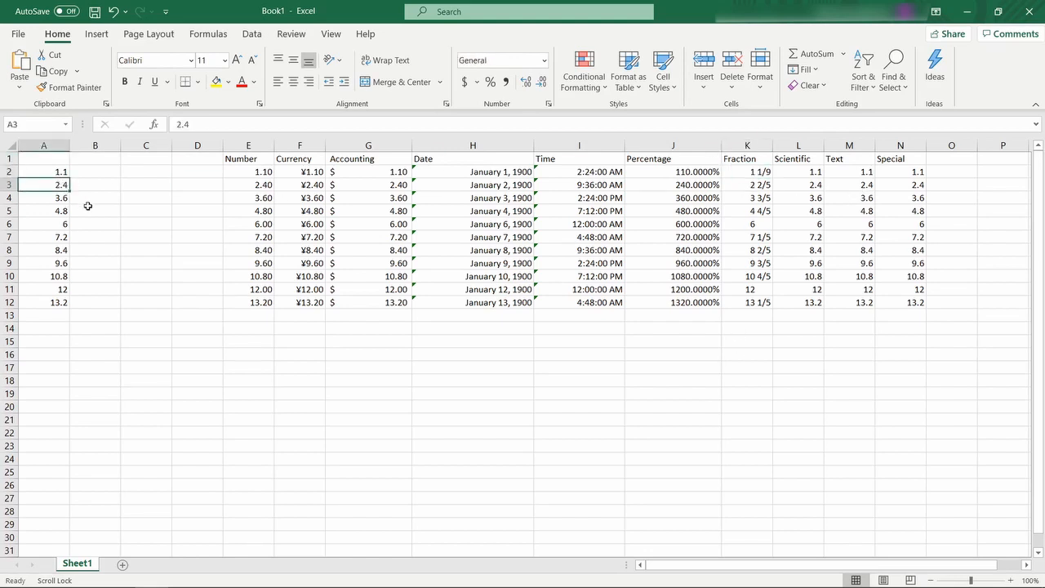
type("1.2")
key("Return")
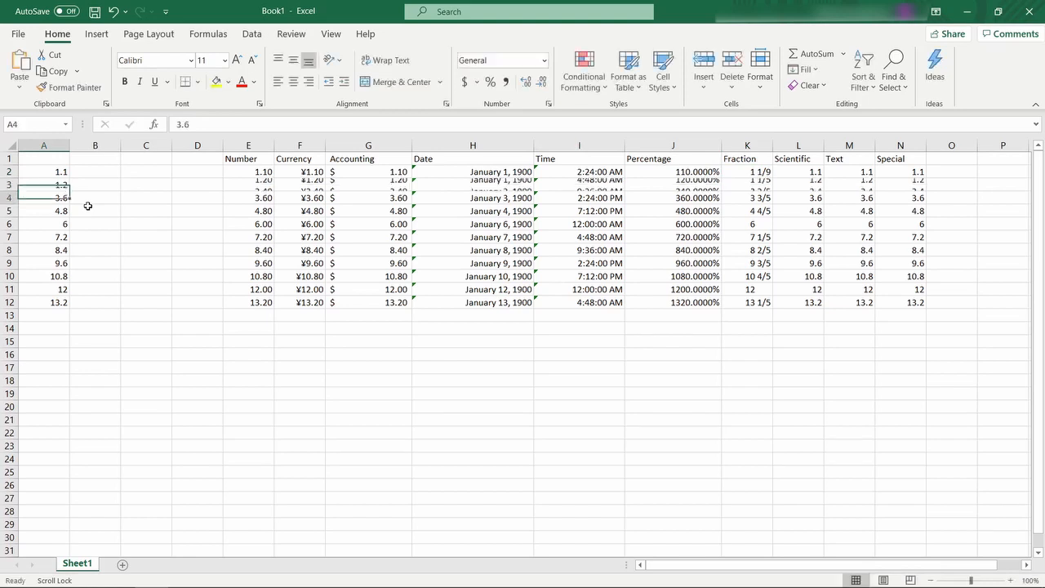
left_click_drag(64, 172, 70, 308)
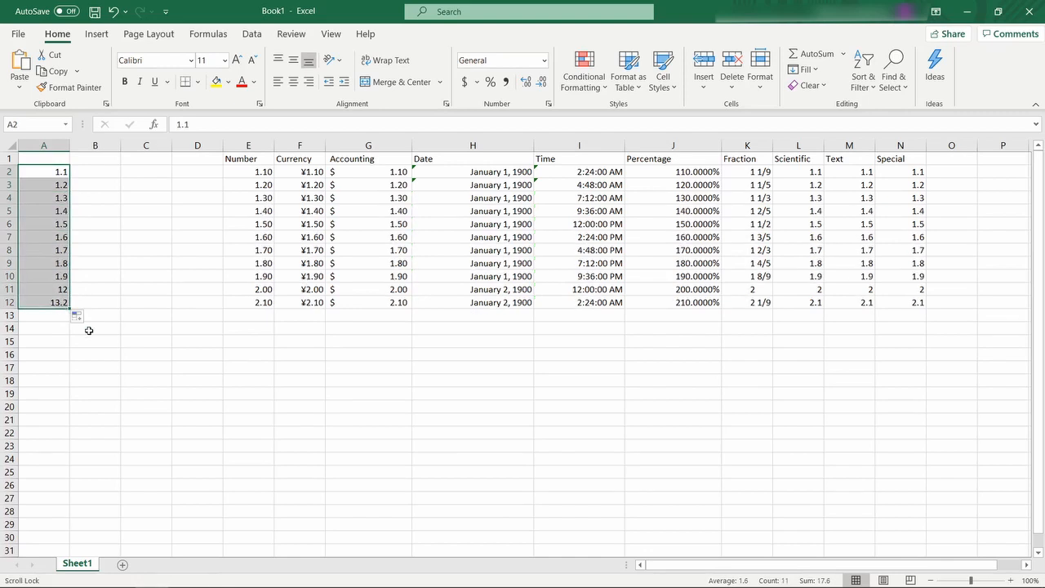
- Compare the Fraction column values in K2:K12 with their source numbers in A2:A12
left_click(755, 184)
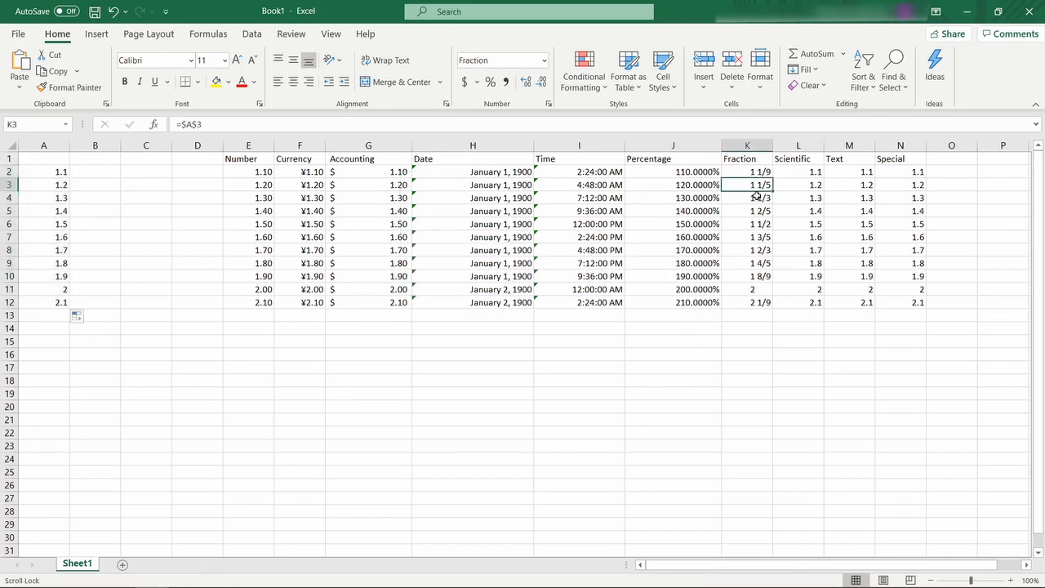
left_click(760, 198)
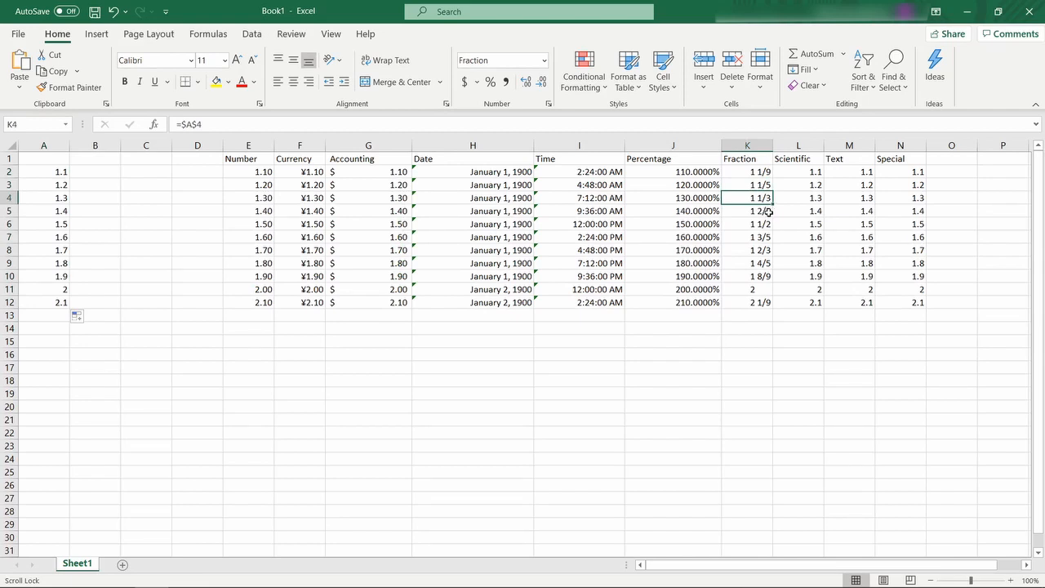
left_click_drag(759, 172, 768, 303)
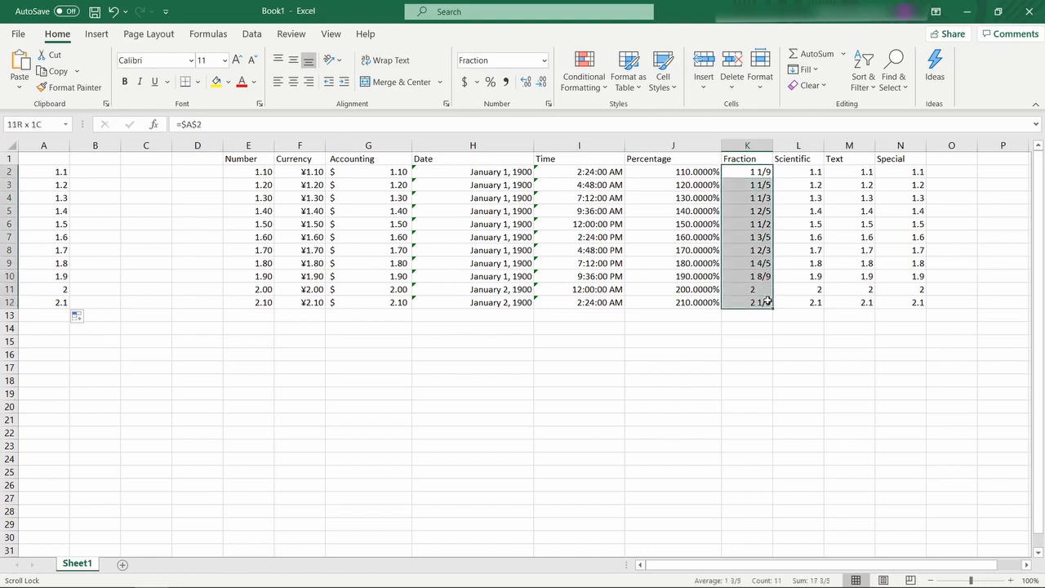
left_click_drag(51, 172, 54, 312)
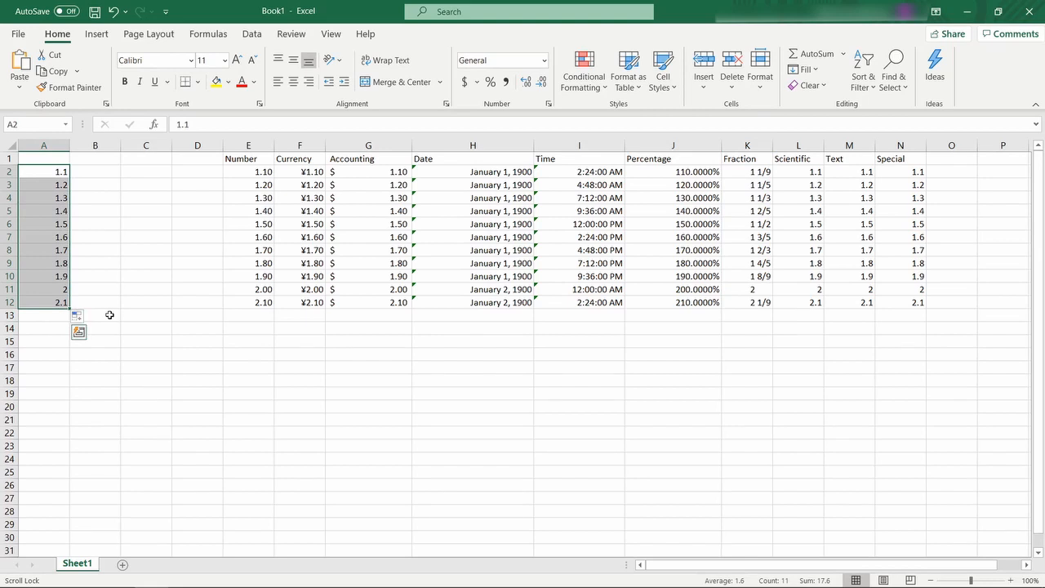
left_click_drag(759, 172, 762, 303)
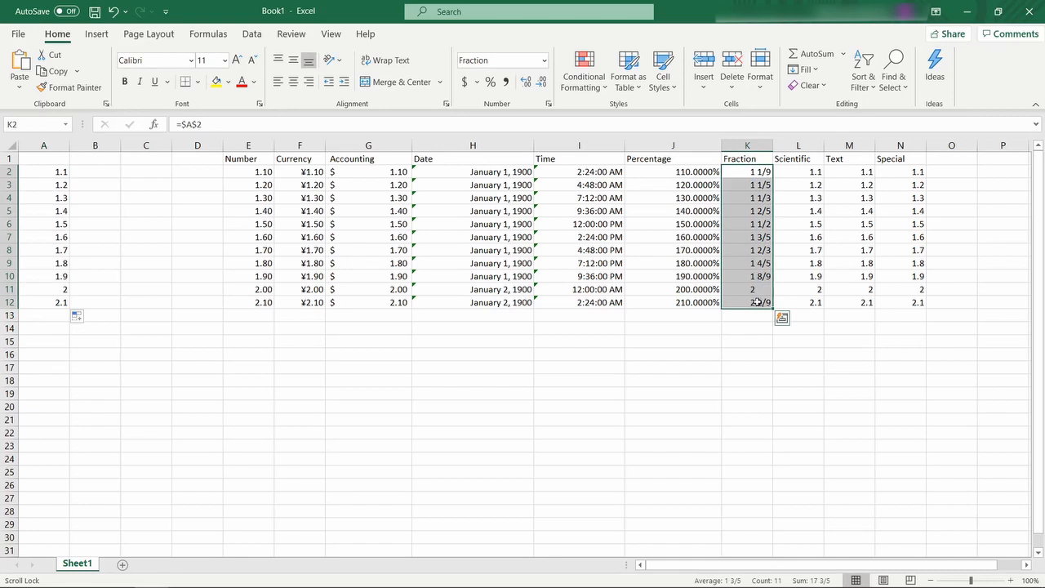
left_click(61, 276)
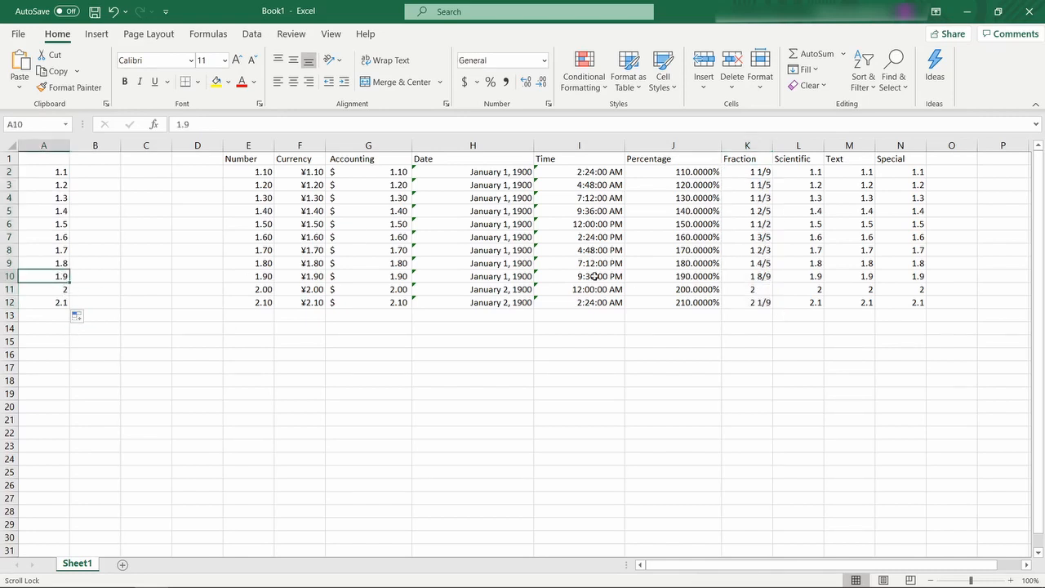
- Select the fraction in K10 and open the Windows Calculator by running calc
left_click(763, 276)
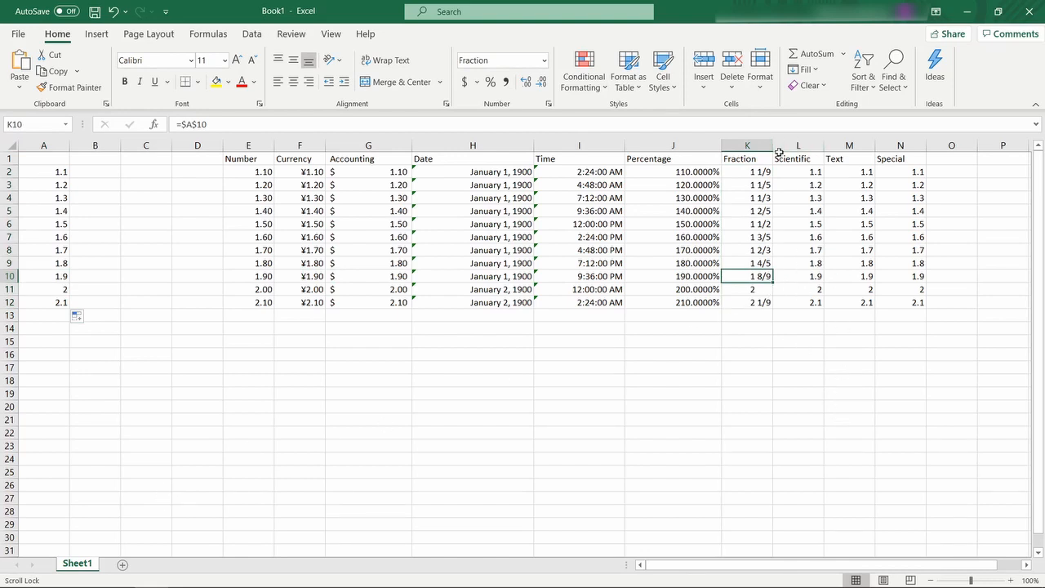
mouse_move(126, 585)
right_click(17, 574)
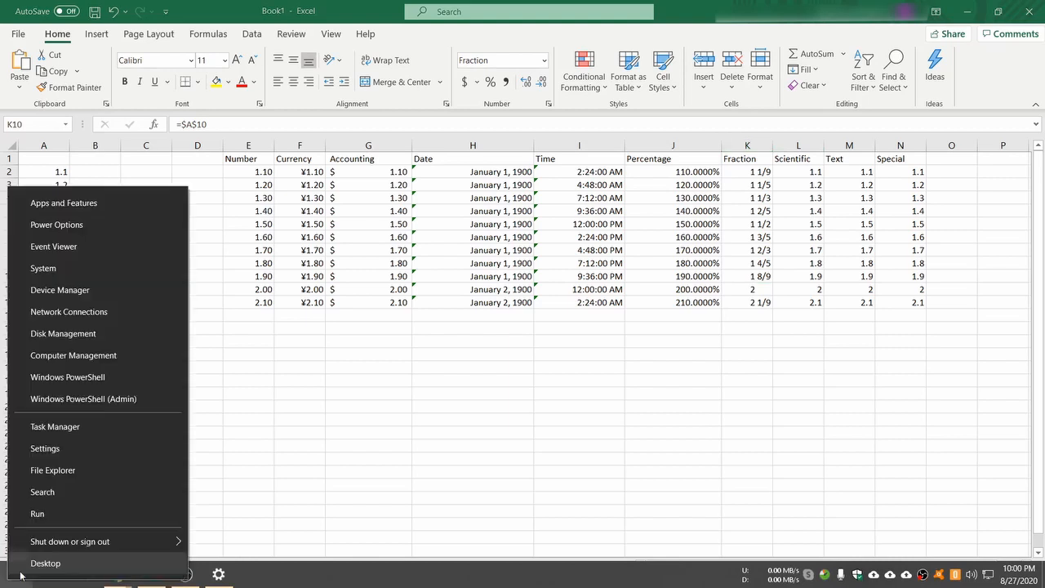
left_click(37, 517)
type("ca")
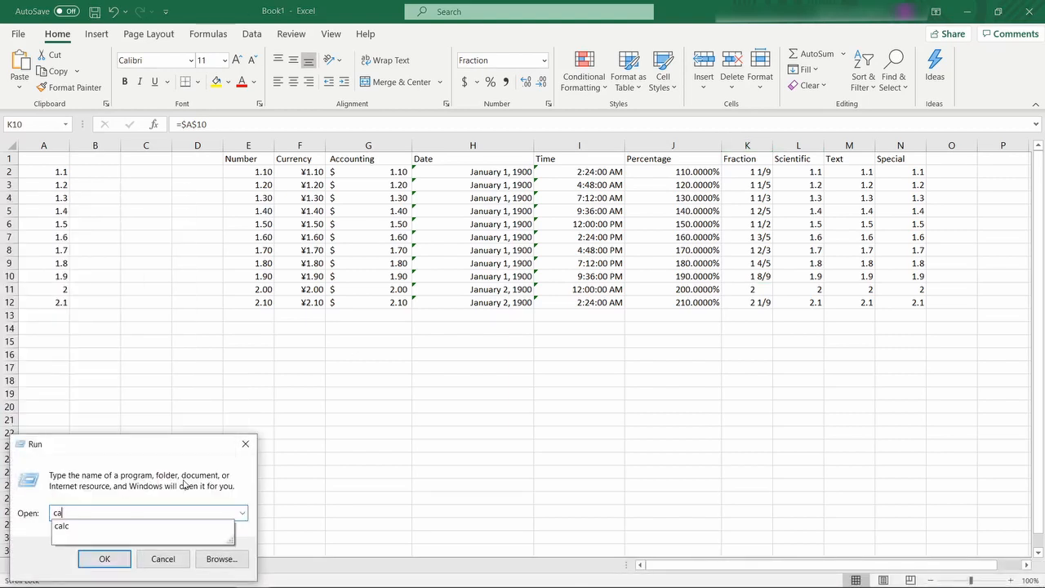
type("lc")
key("Return")
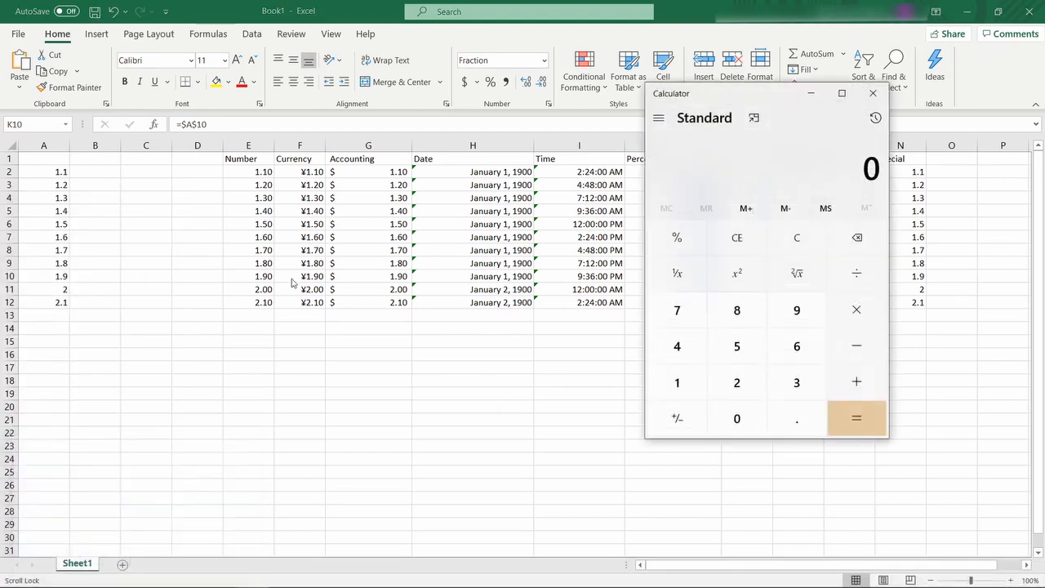
- Calculate 8 ÷ 9 × 100 to check the fraction in K10, and close the Calculator
left_click_drag(744, 96, 597, 114)
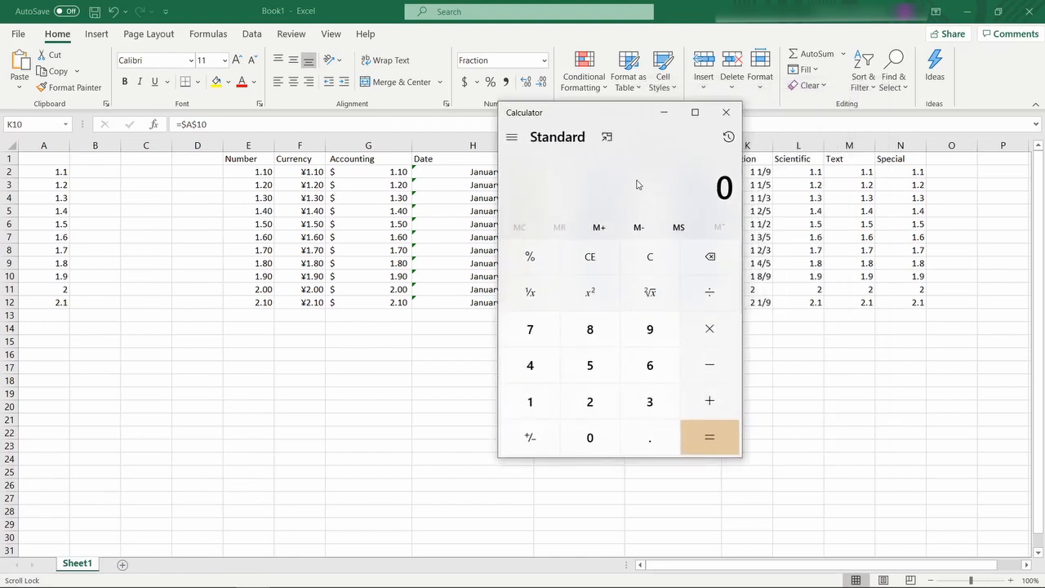
type("8/9*10")
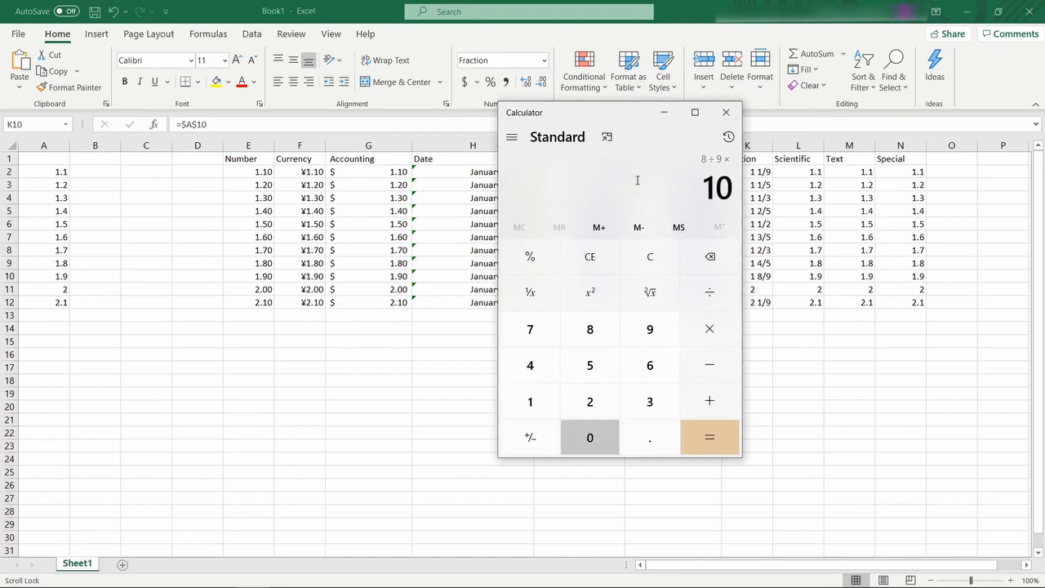
type("0")
key("Return")
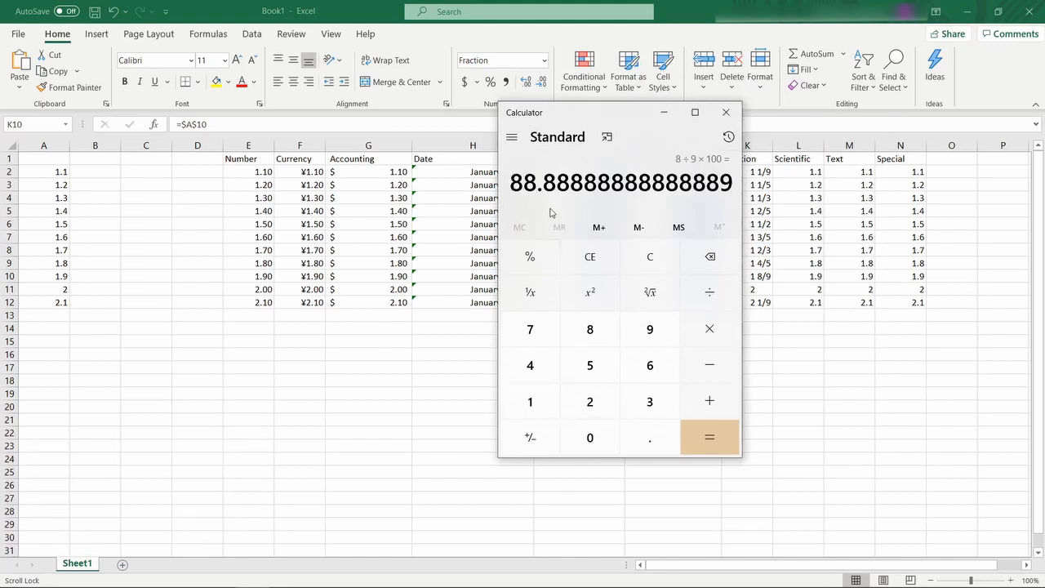
left_click_drag(570, 189, 509, 188)
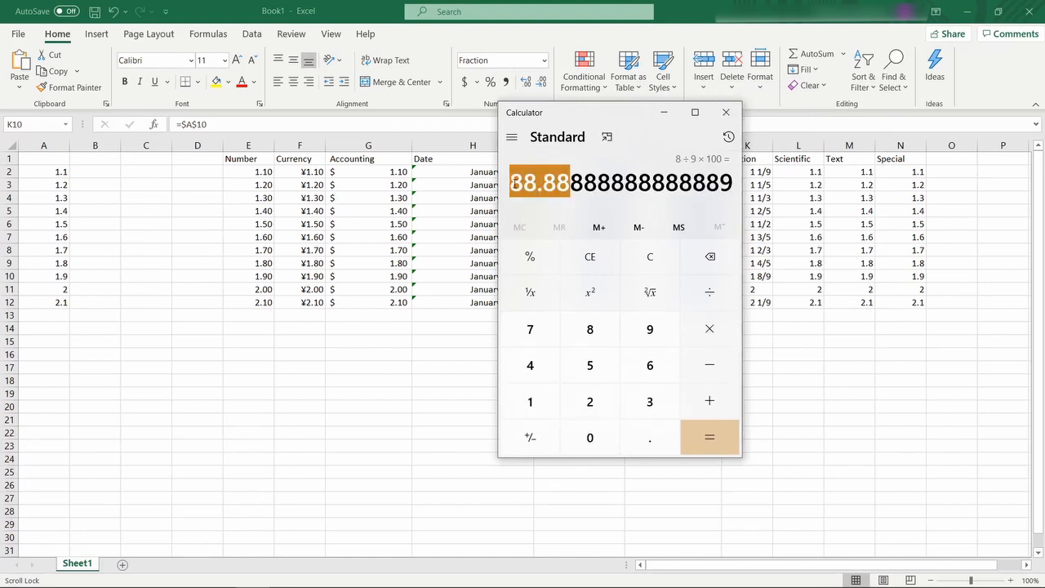
left_click_drag(572, 118, 485, 170)
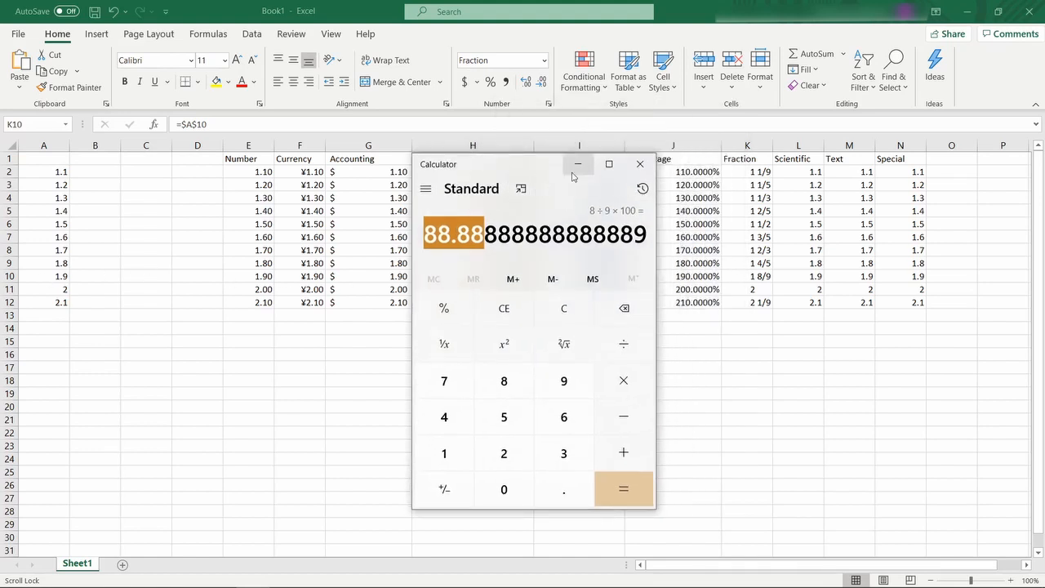
left_click(641, 164)
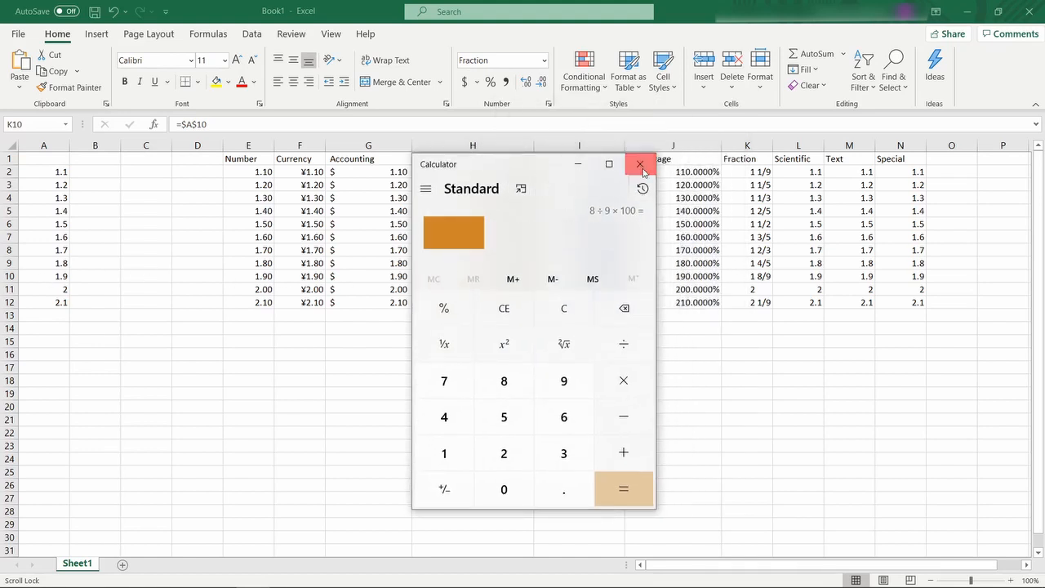
left_click(747, 146)
right_click(748, 146)
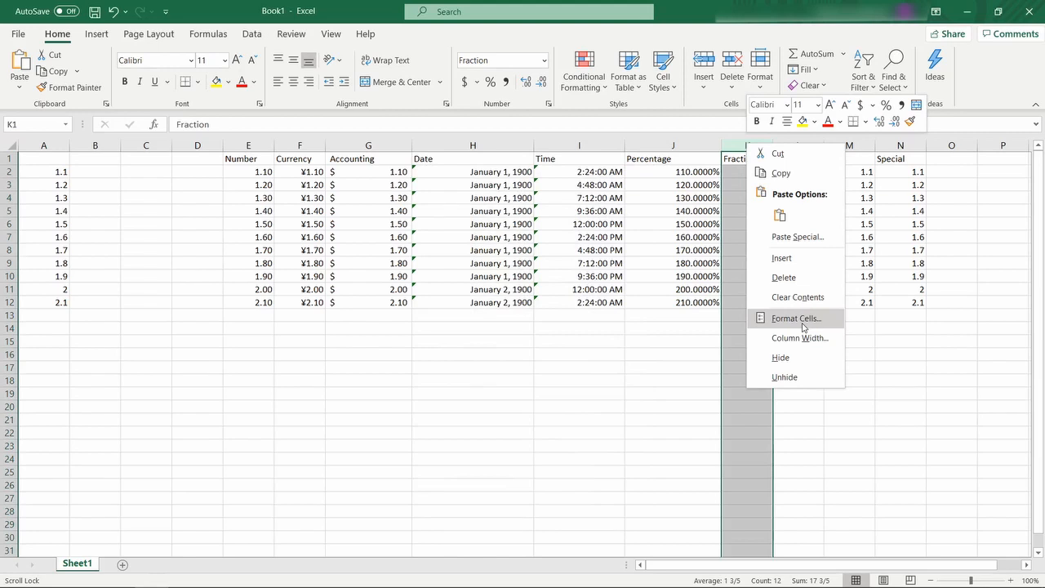
key("Escape")
- Format the Scientific column L as Scientific with 6 decimal places and make the column wider
left_click(803, 145)
right_click(802, 145)
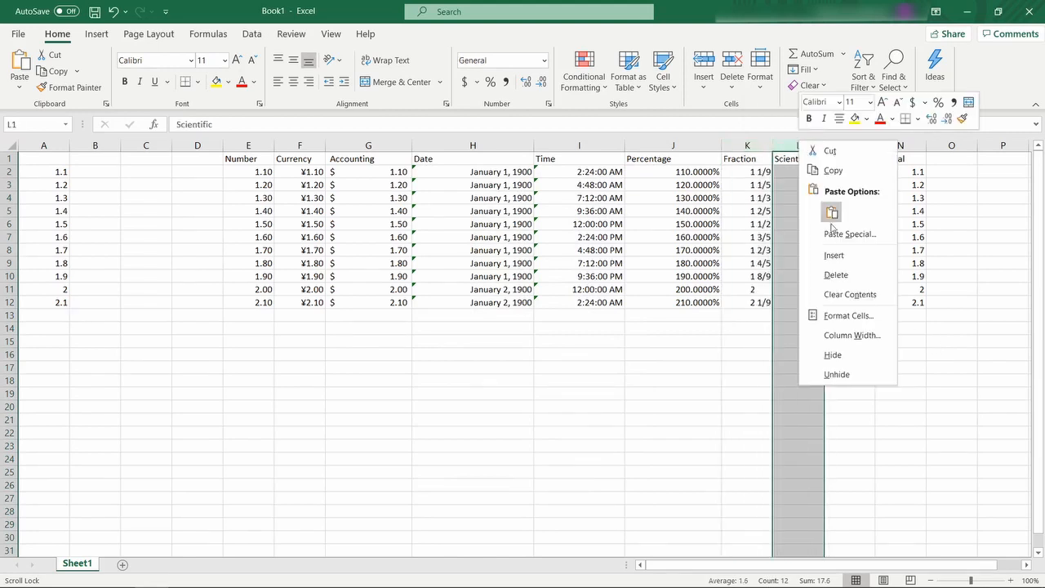
left_click(852, 316)
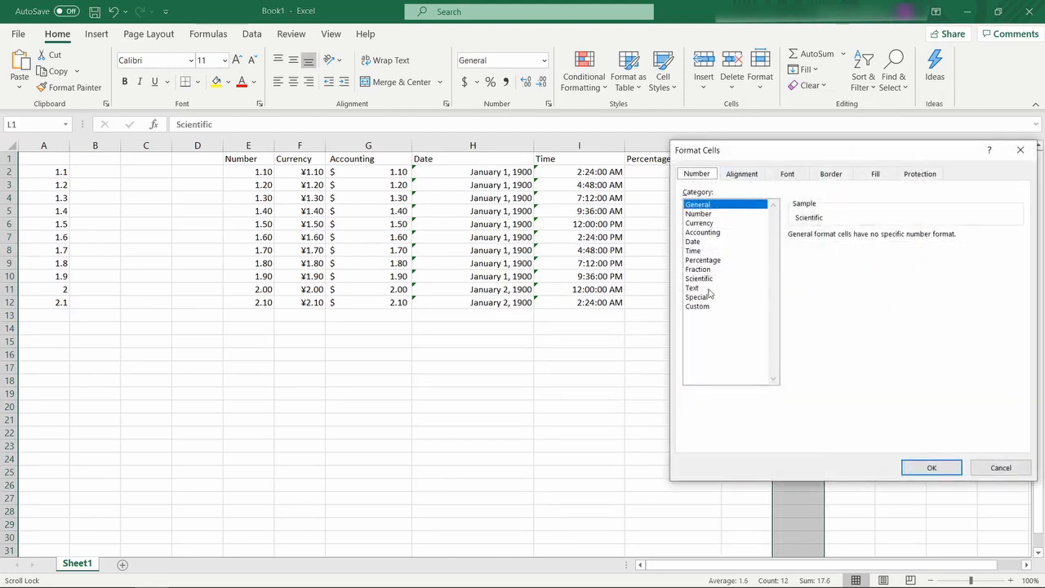
left_click(706, 279)
left_click_drag(820, 158, 481, 138)
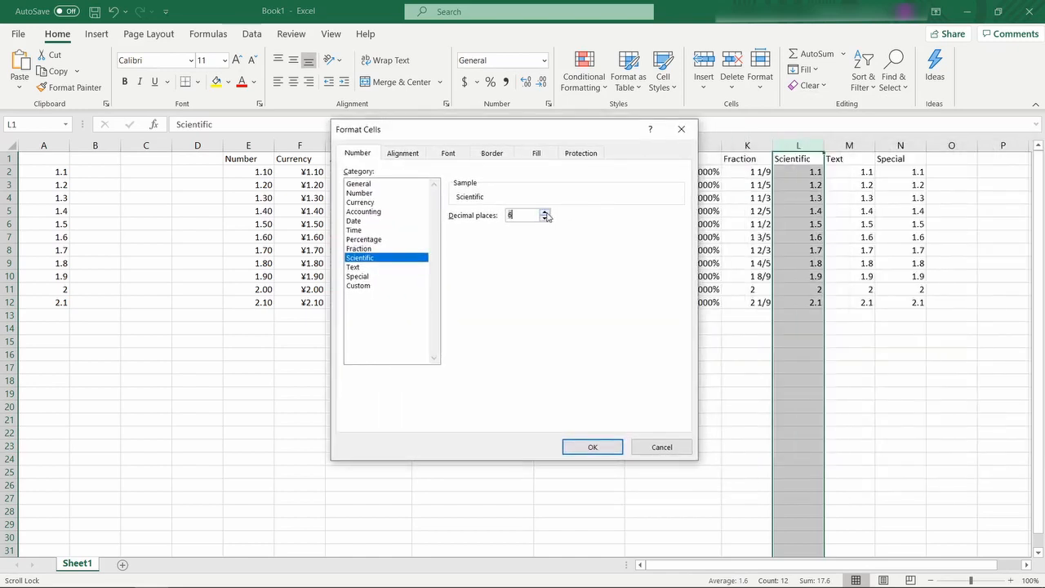
left_click(594, 448)
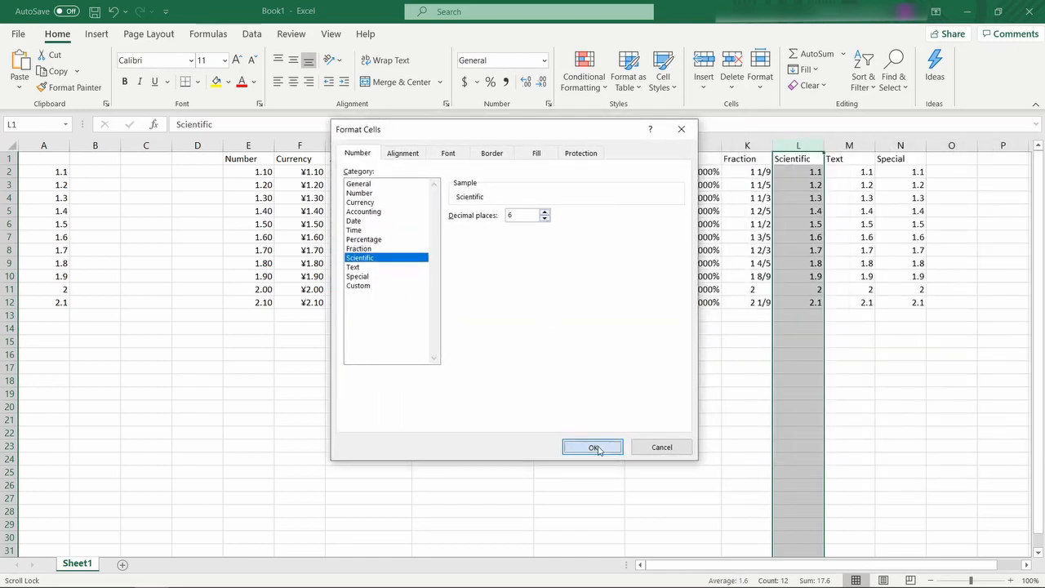
left_click_drag(833, 145, 901, 145)
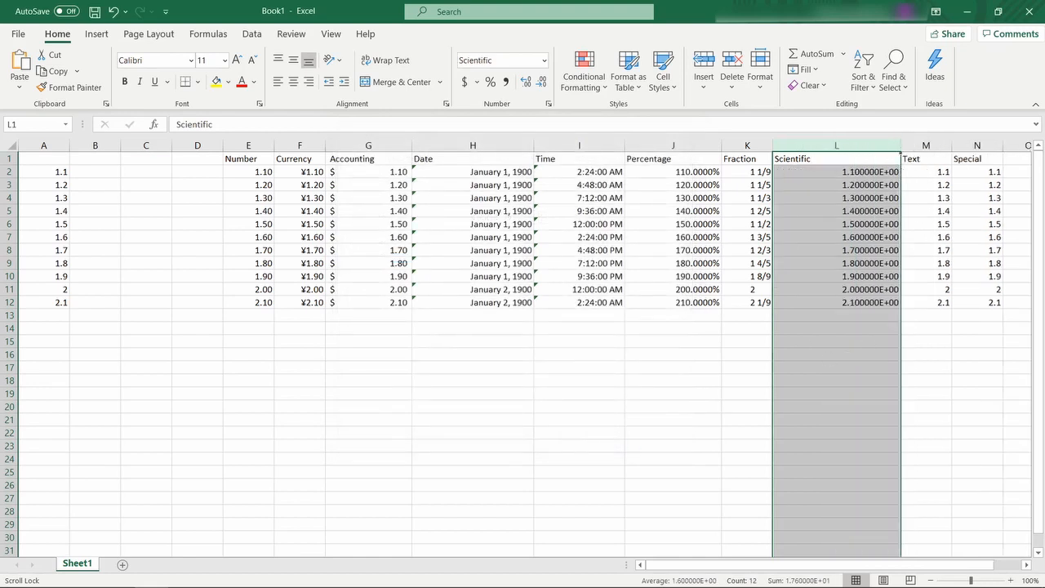
- Set cell A2 to 111111 and cell A3 to 222222, and fill the series down through A12
left_click(53, 173)
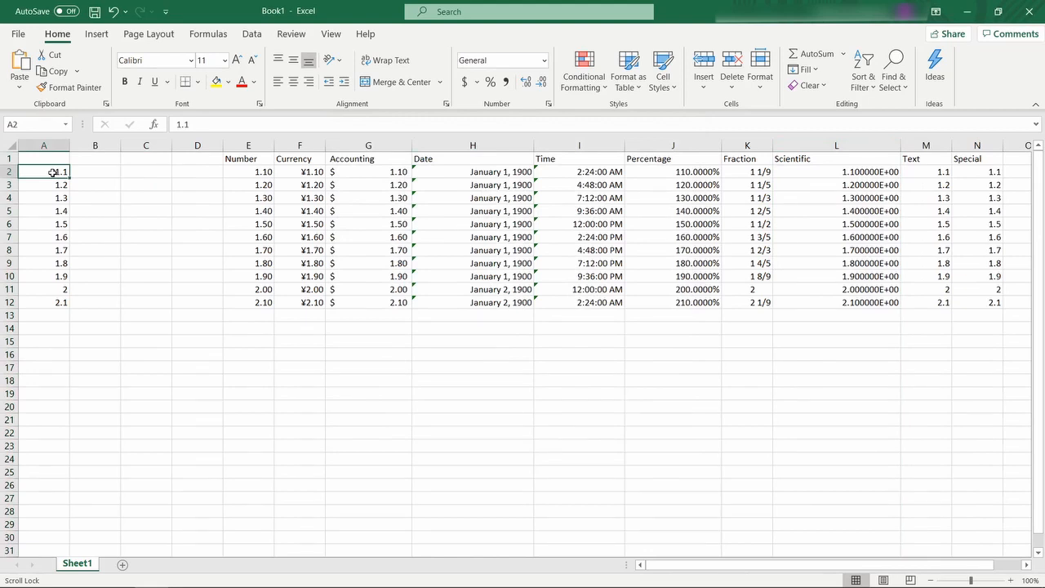
type("1111")
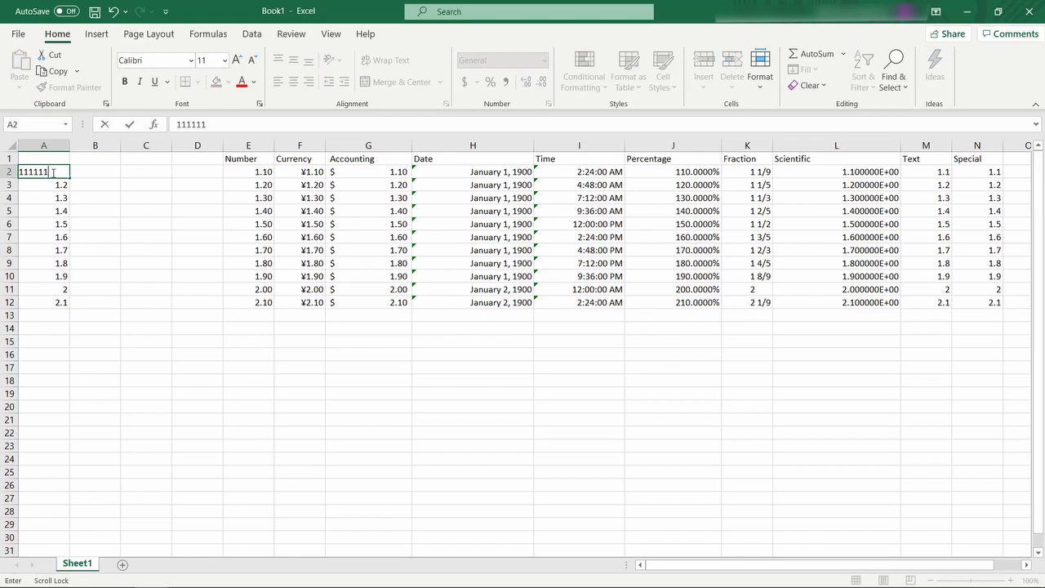
key("Return")
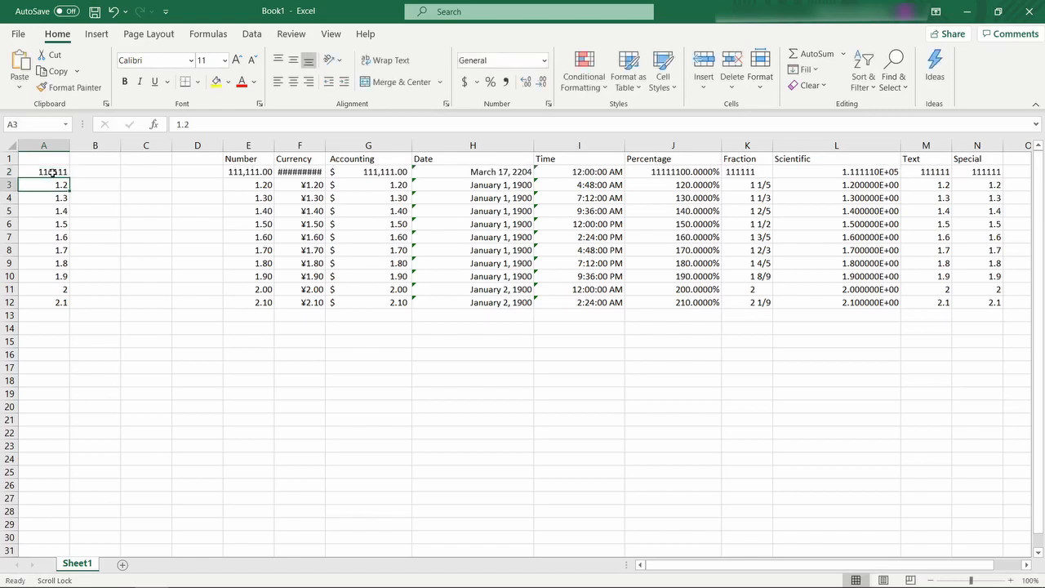
type("222222")
key("Return")
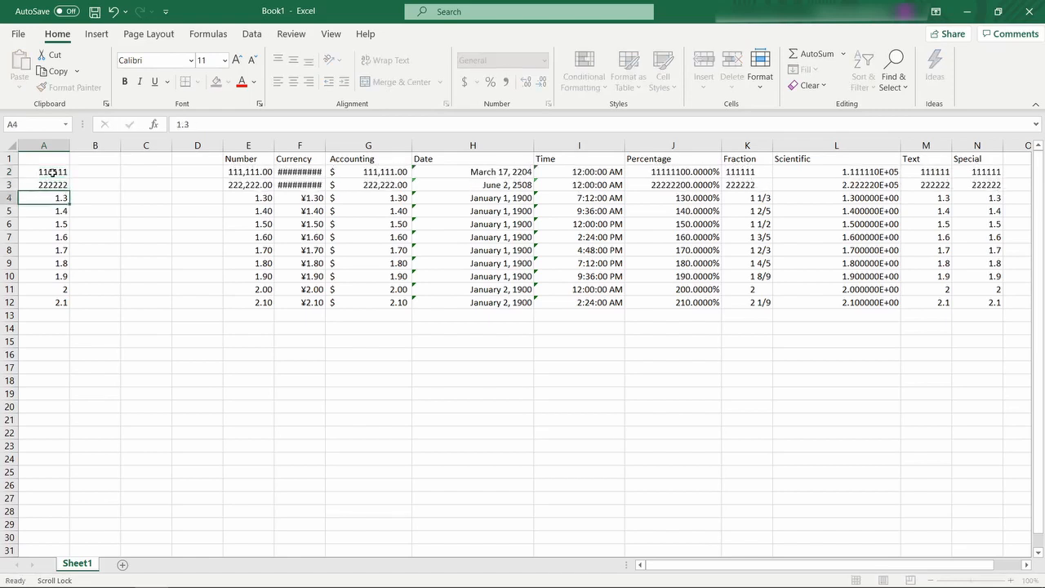
left_click_drag(56, 172, 62, 302)
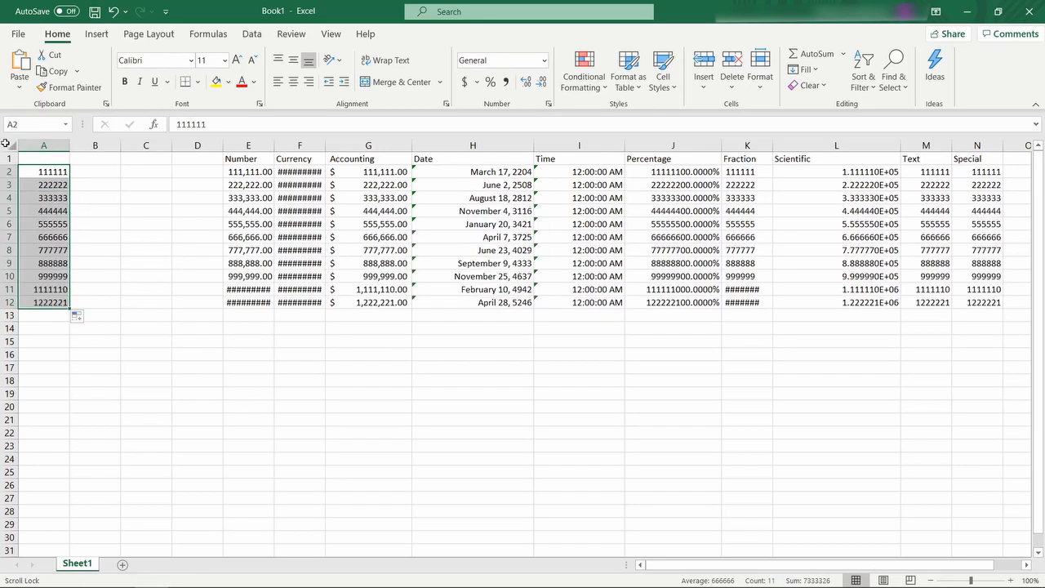
- AutoFit the widths of all columns in the sheet and check the first and last dates in H2 and H12
left_click(13, 145)
double_click(121, 145)
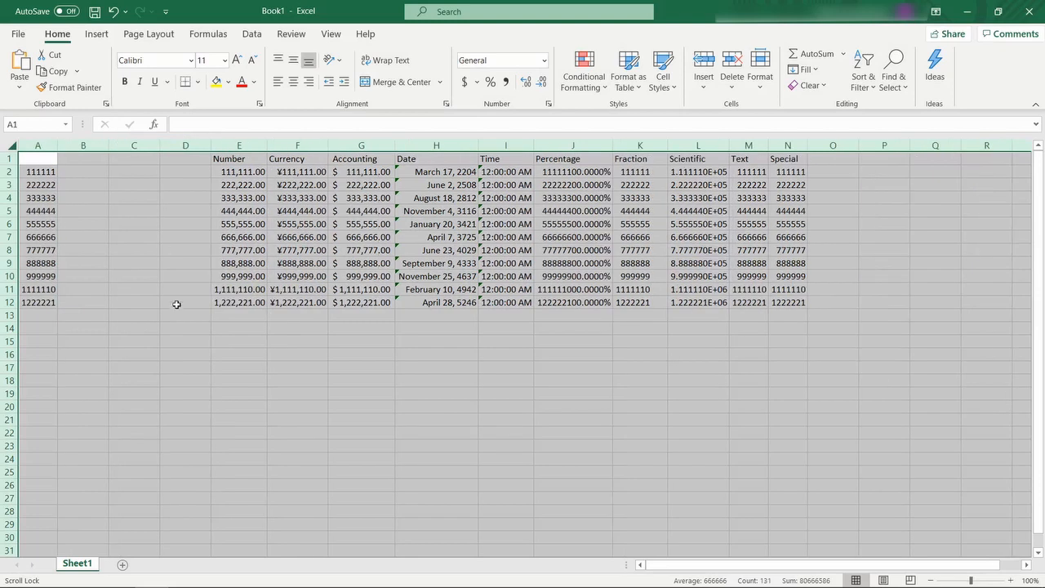
left_click_drag(194, 368, 193, 356)
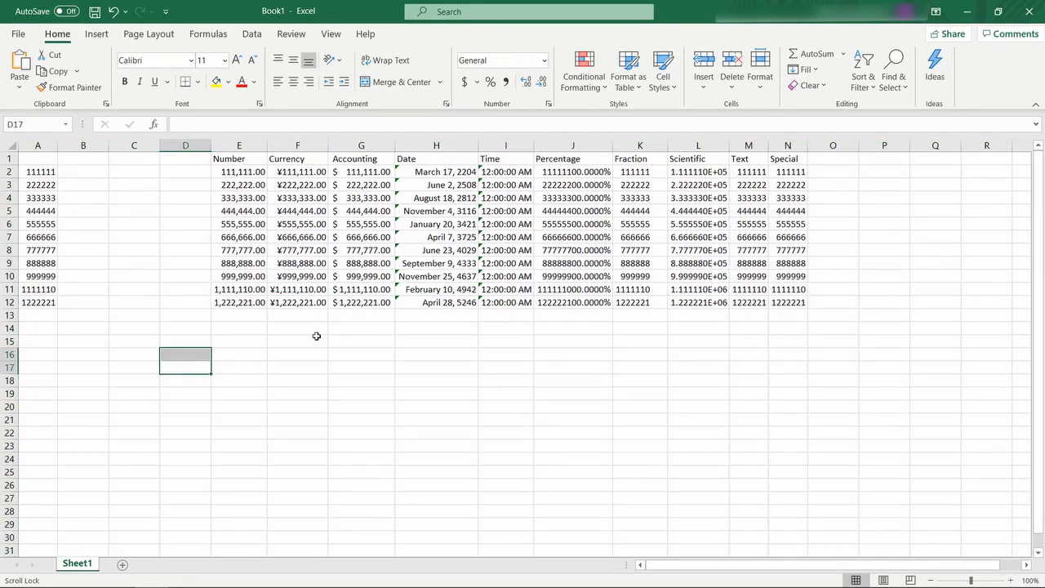
left_click(455, 172)
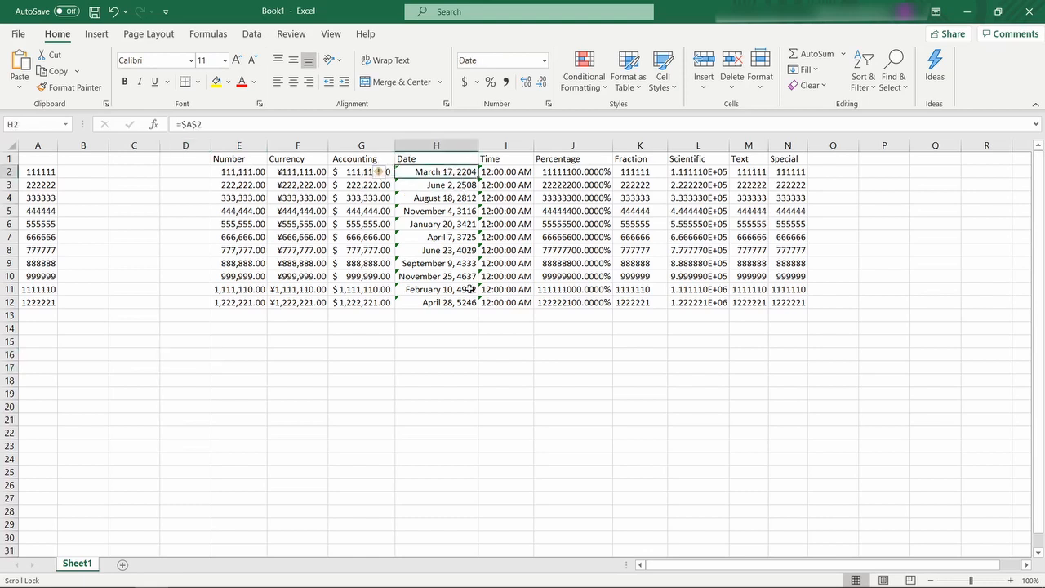
left_click(469, 301)
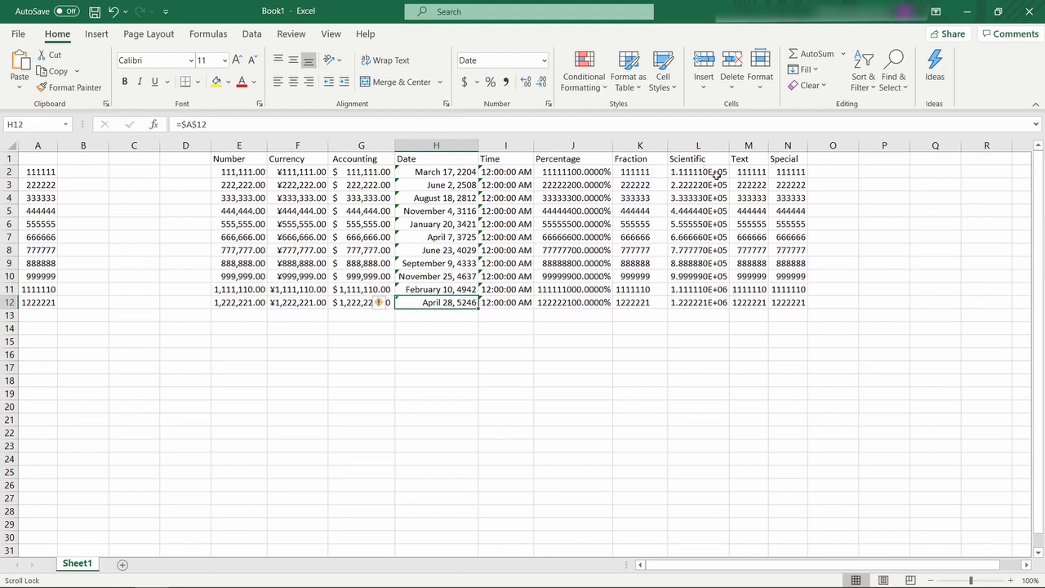
- Widen the Fraction column K slightly and inspect the scientific notation in L2
left_click(662, 172)
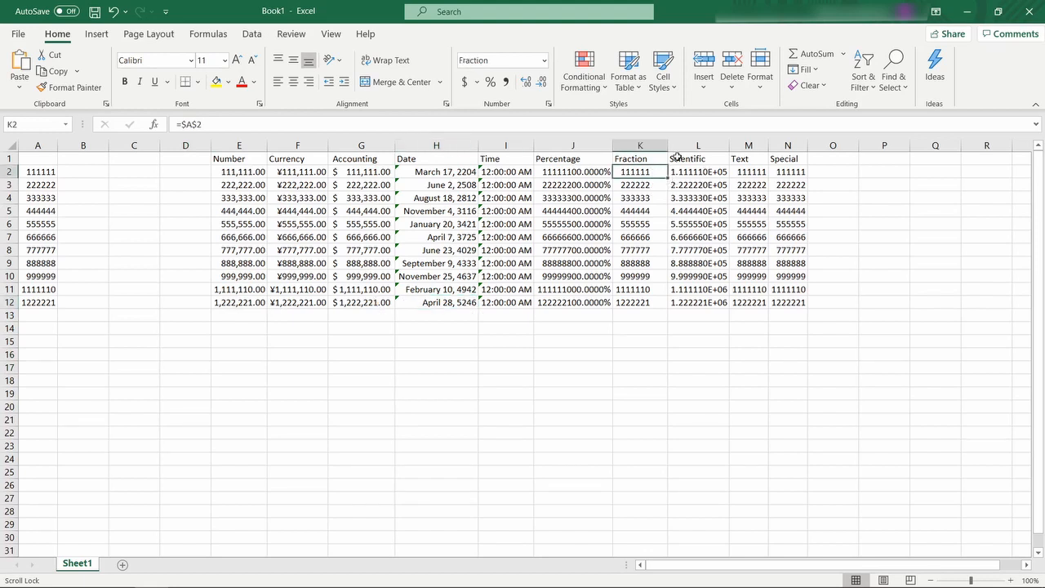
left_click_drag(671, 146, 691, 147)
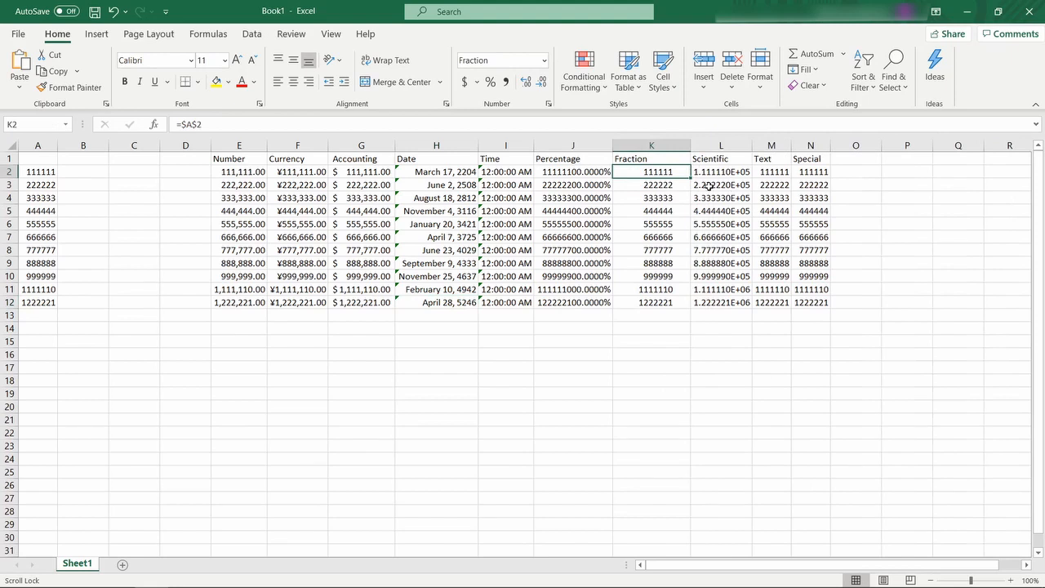
left_click(722, 172)
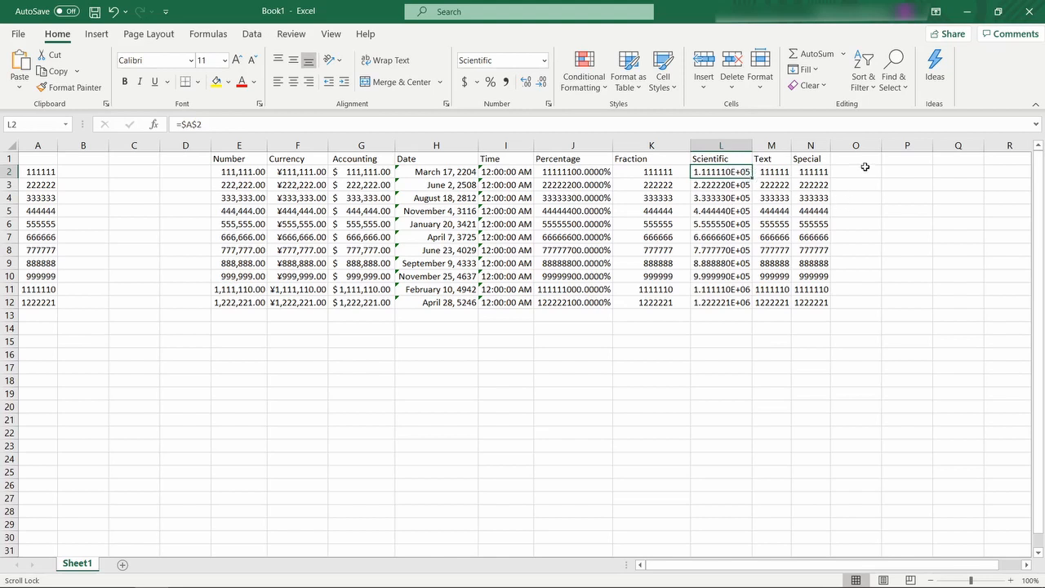
- Extend the number in cell A2 with decimals so that it reads 111111.111111
left_click(50, 171)
left_click(223, 120)
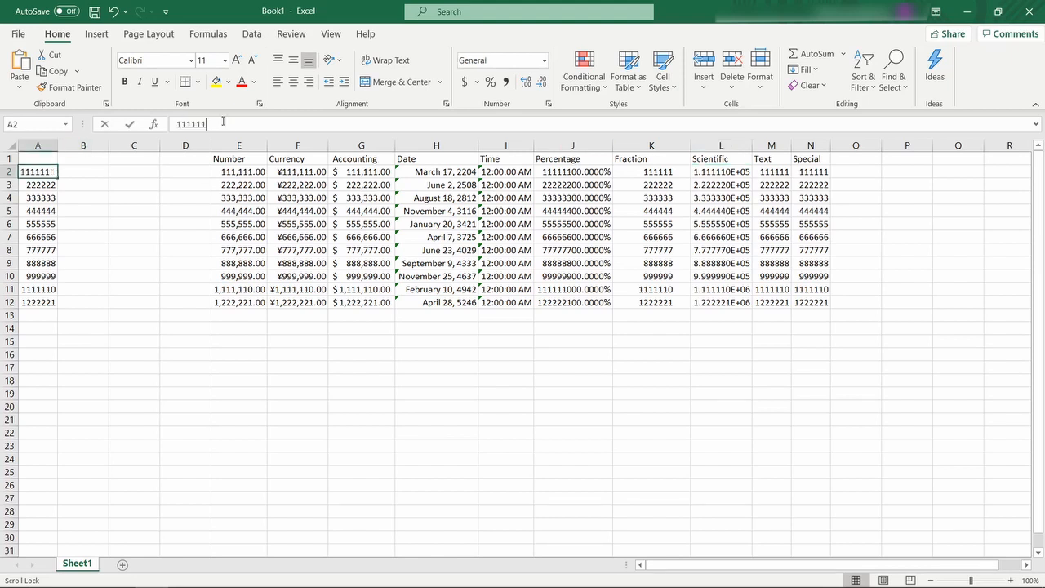
type(".0")
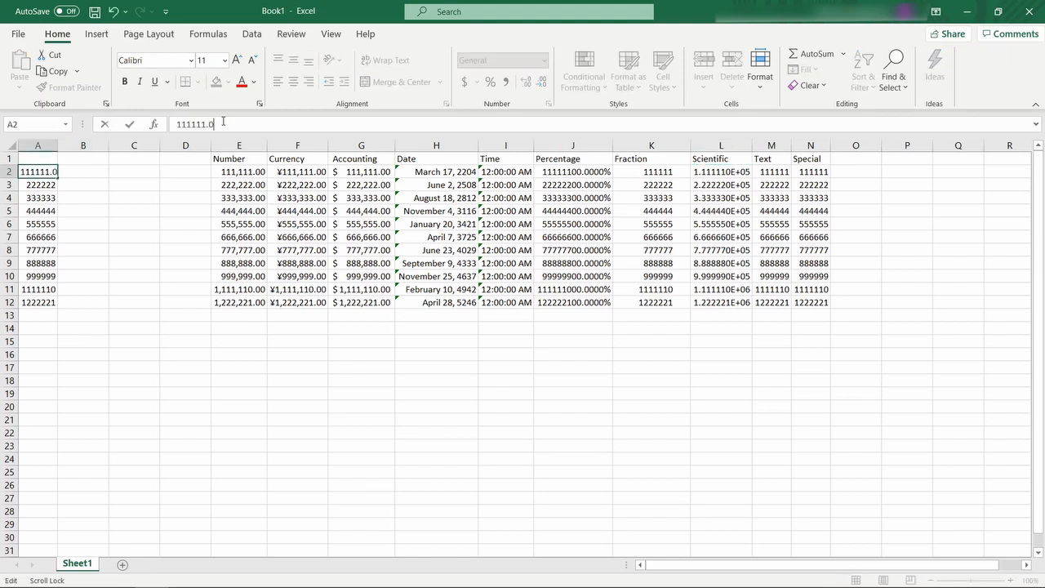
type("111111")
key("Return")
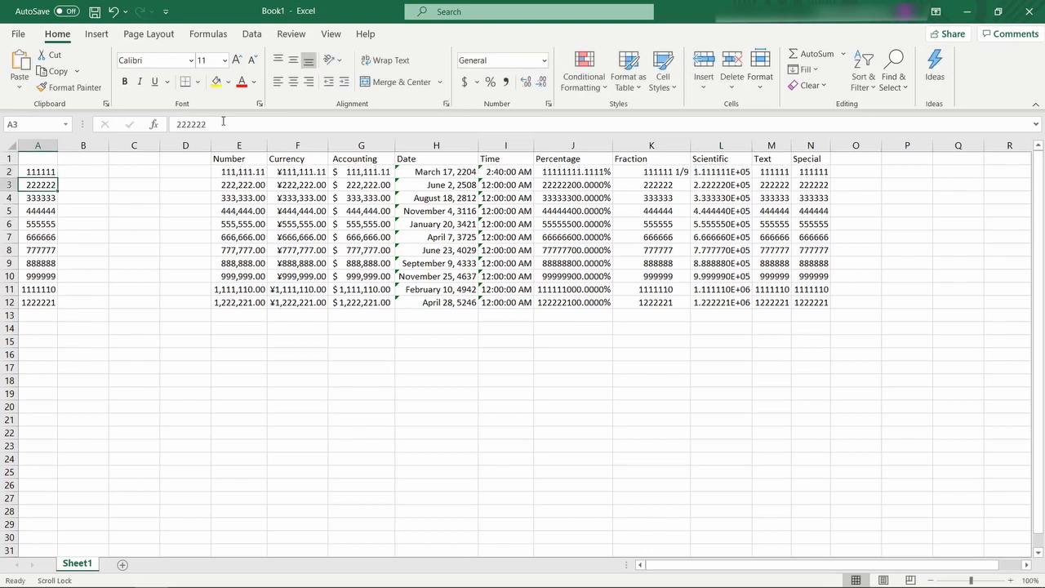
- AutoFit all column widths again and compare the scientific notation in L2 with its source number in A2
left_click(12, 145)
double_click(57, 142)
left_click(362, 338)
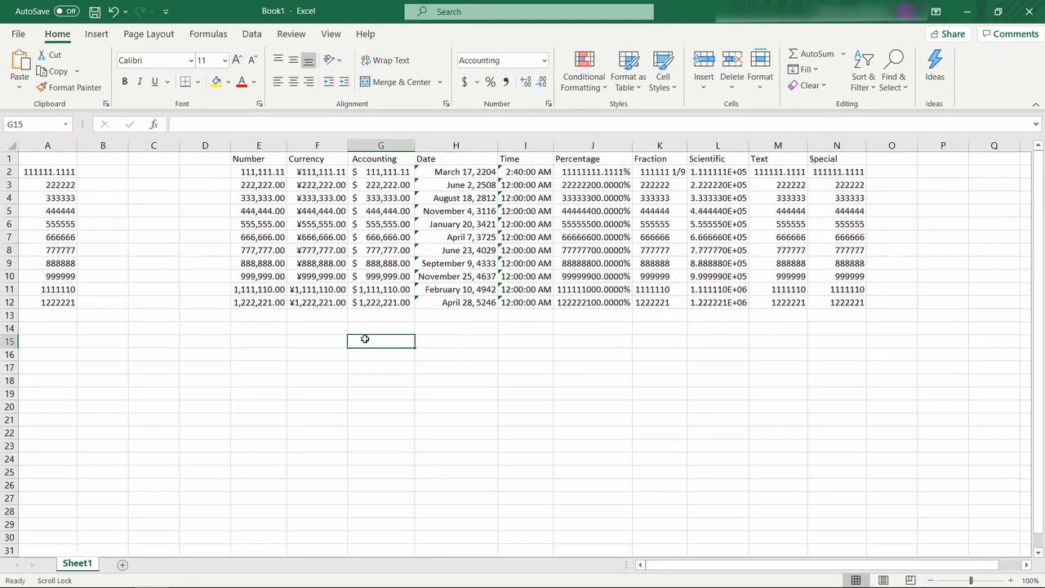
left_click(727, 172)
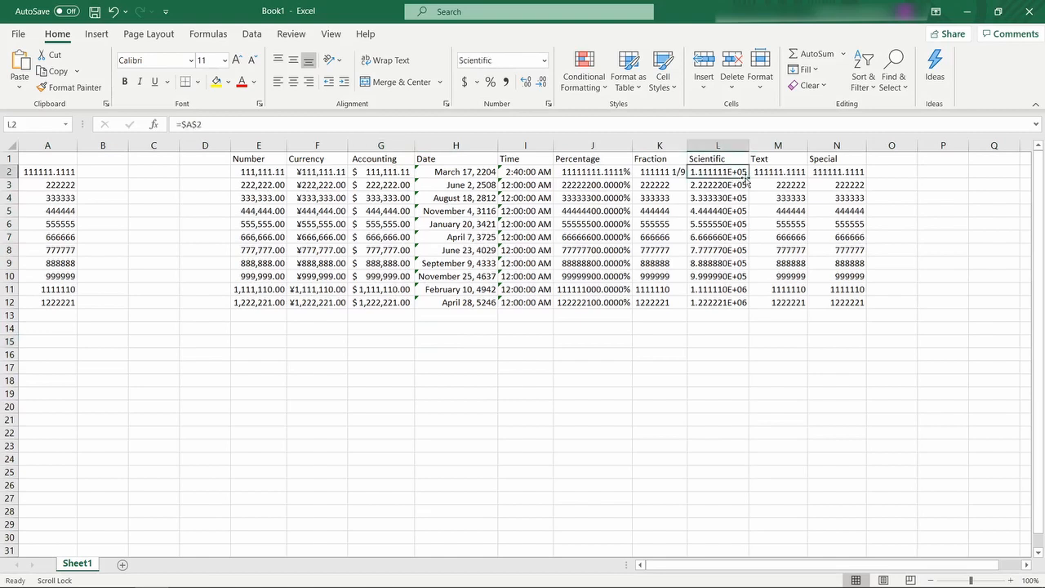
left_click(59, 173)
mouse_move(77, 178)
left_mouse_down()
mouse_move(73, 305)
mouse_move(65, 181)
left_mouse_up()
- Set cell A3 to 222222.222222 and fill the series from A2:A3 down to A12
left_click(67, 187)
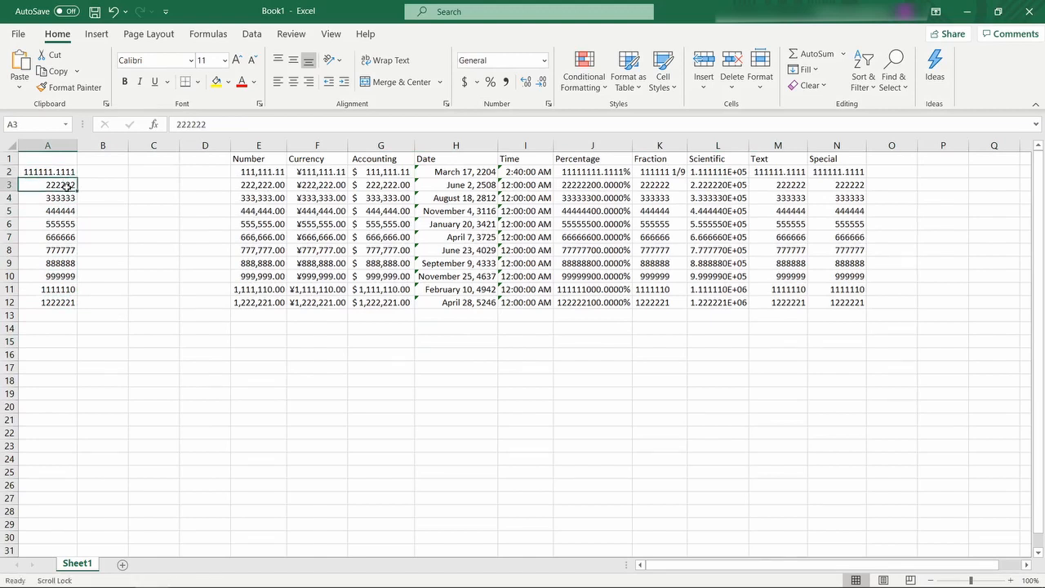
type("222222.22")
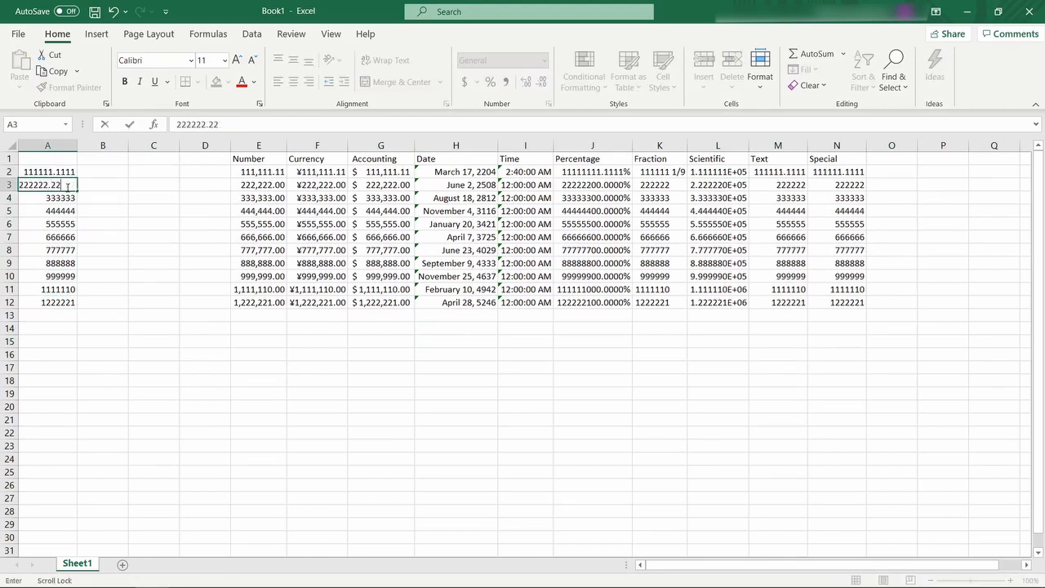
type("2222")
key("Return")
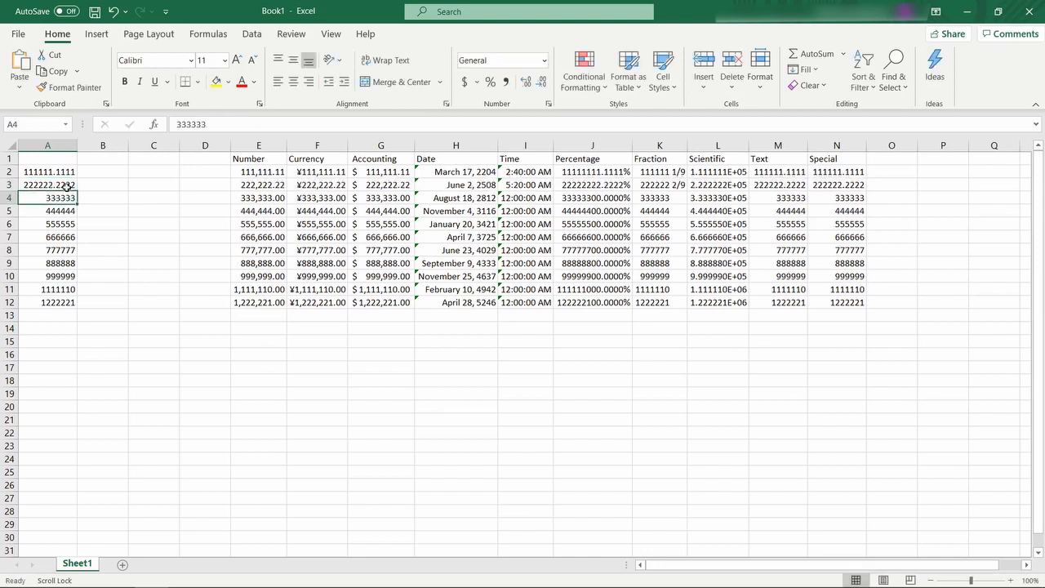
left_click_drag(63, 174, 57, 304)
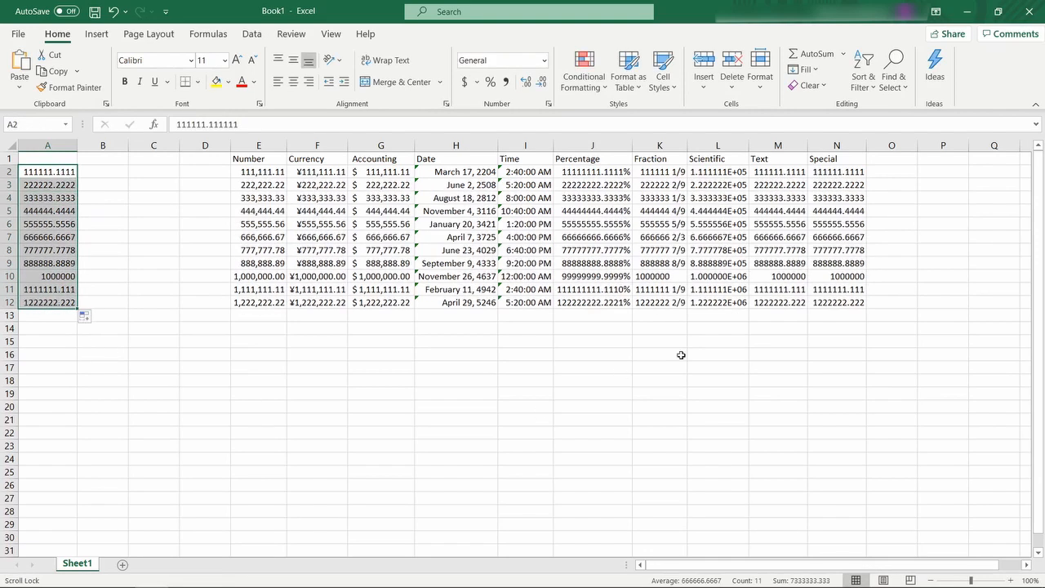
- Check the fraction in K2 and the scientific notation in L2 through L4
left_click(662, 171)
left_click(731, 173)
left_click(727, 185)
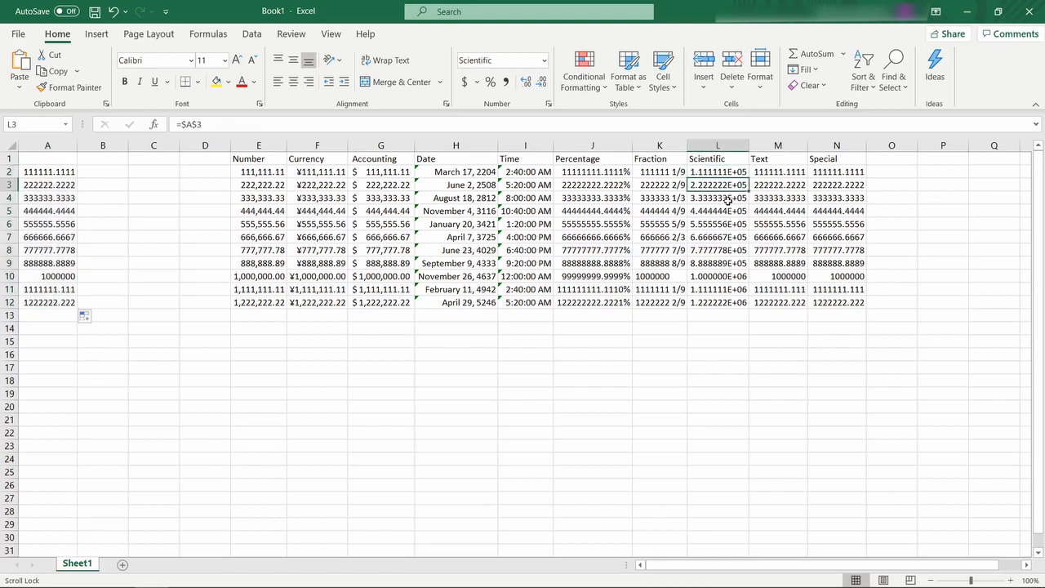
left_click(729, 199)
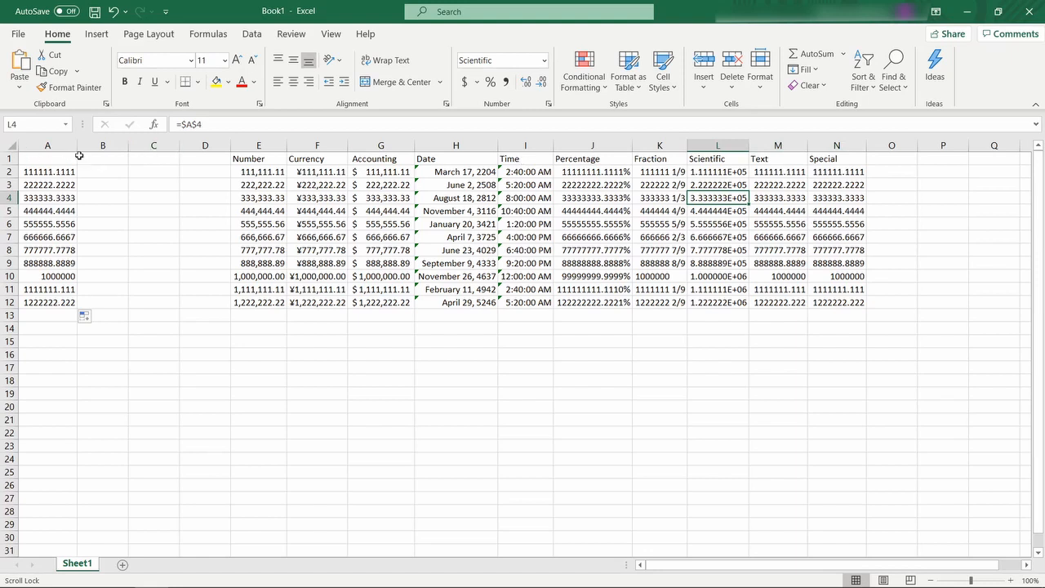
- Hide the empty columns B and C
left_click_drag(102, 146, 147, 146)
right_click(147, 147)
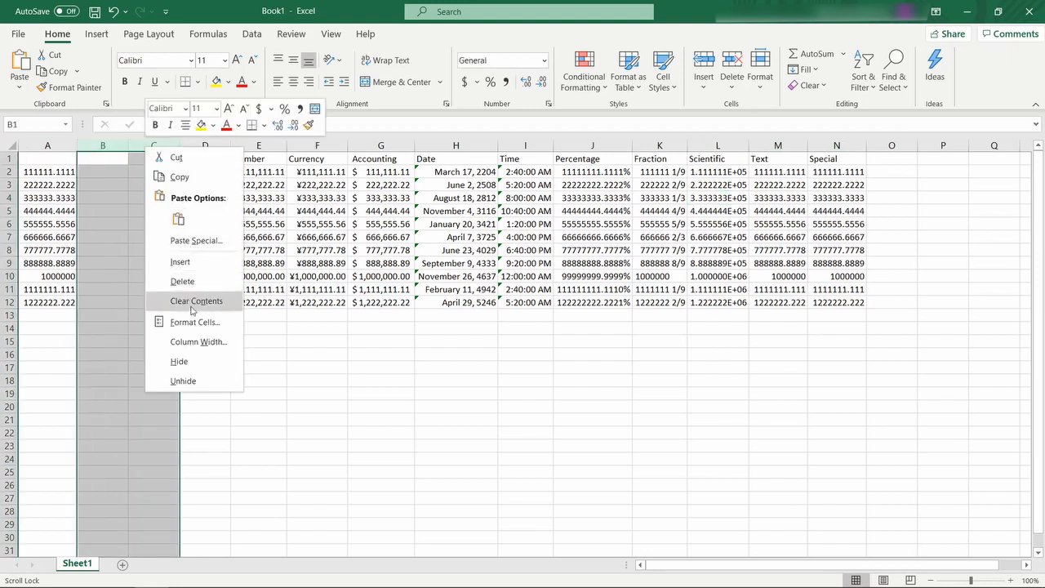
left_click(188, 362)
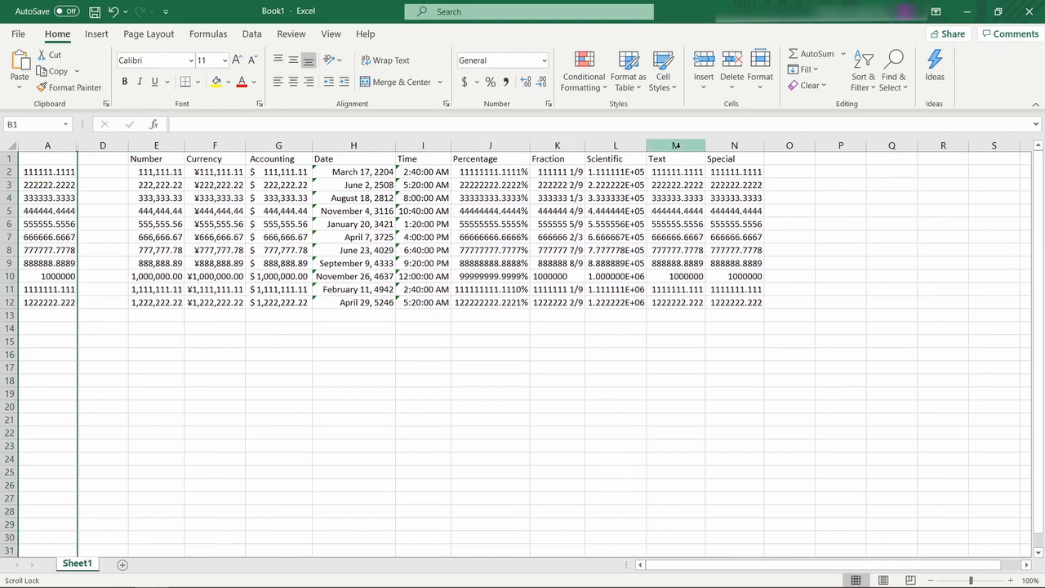
- Apply the Text number format to column M and widen that column
left_click(680, 146)
right_click(680, 147)
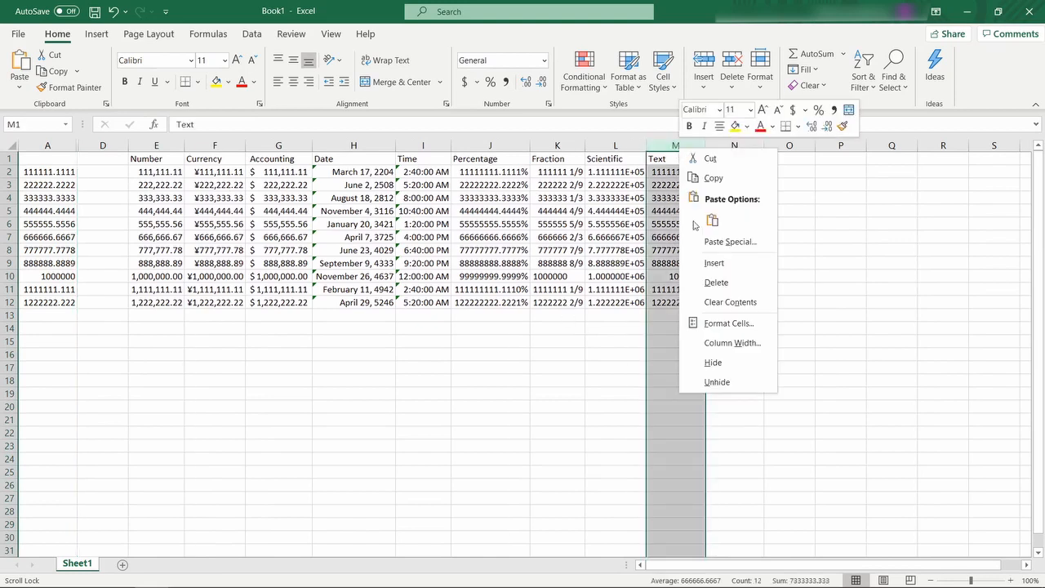
left_click(727, 324)
left_click(570, 293)
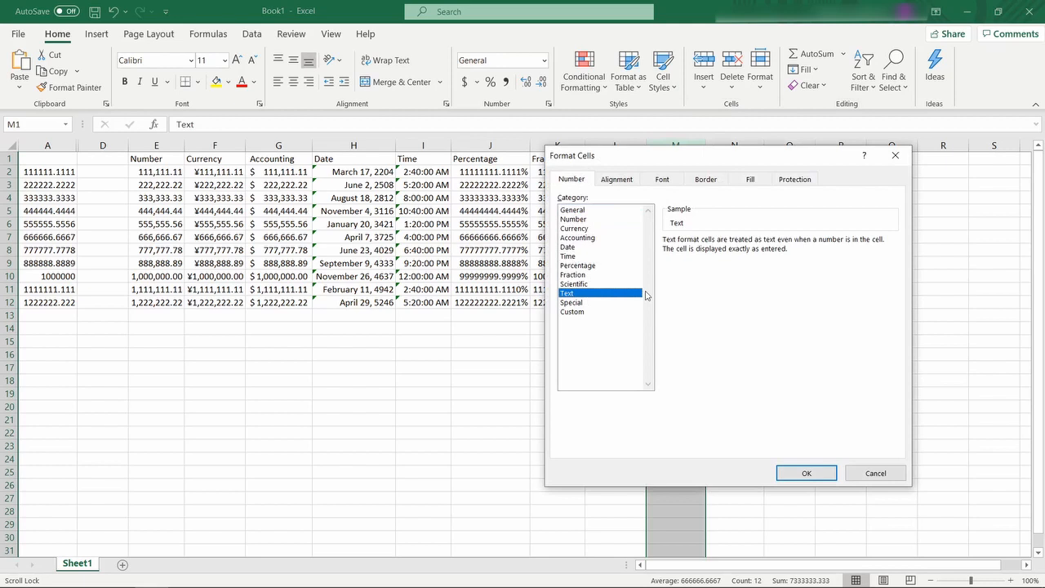
left_click(808, 473)
left_click_drag(789, 382, 789, 368)
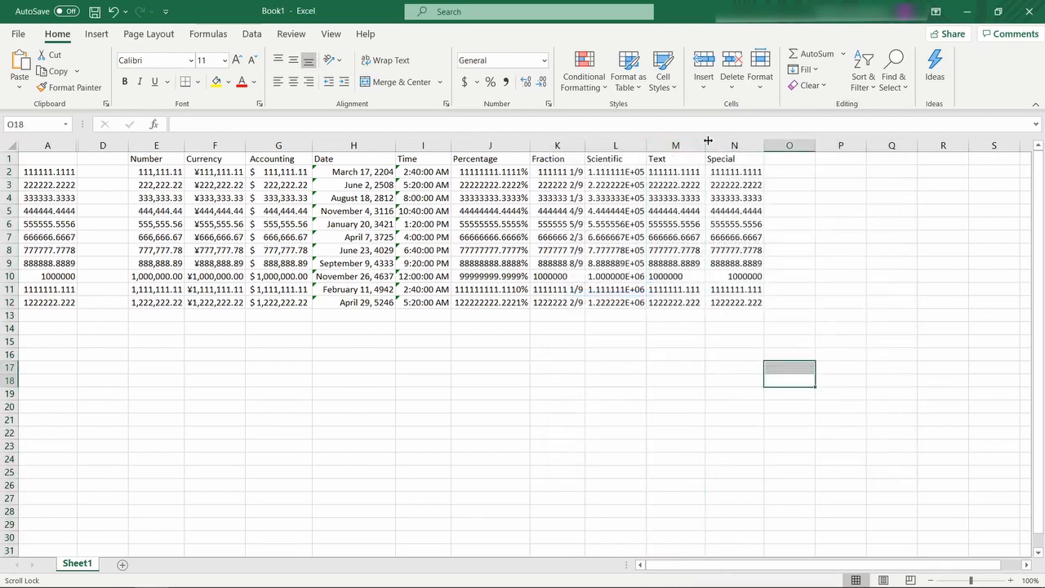
left_click_drag(708, 140, 747, 140)
- Replace the value in cell A2 with 1111
left_click(35, 172)
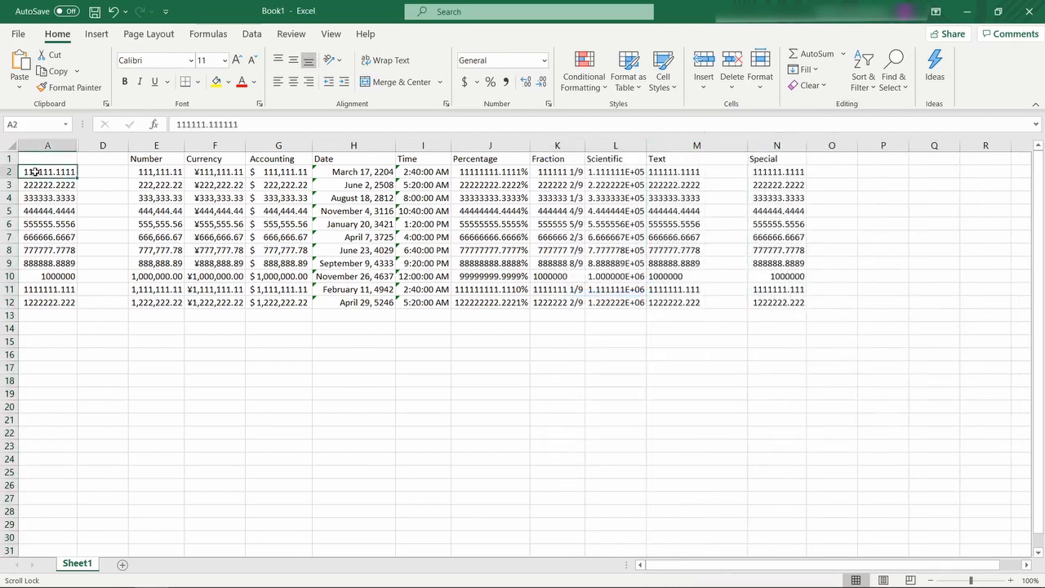
type("1111")
key("Return")
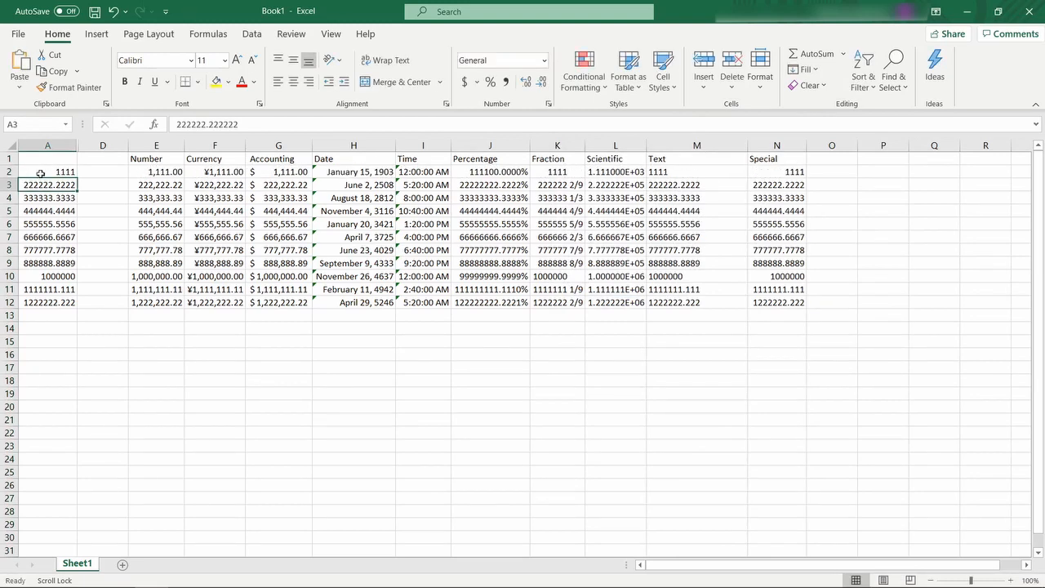
- Enter the mixed text and digits fdsafdsa4321 in cell A2
left_click(40, 174)
type("fdsafdsa")
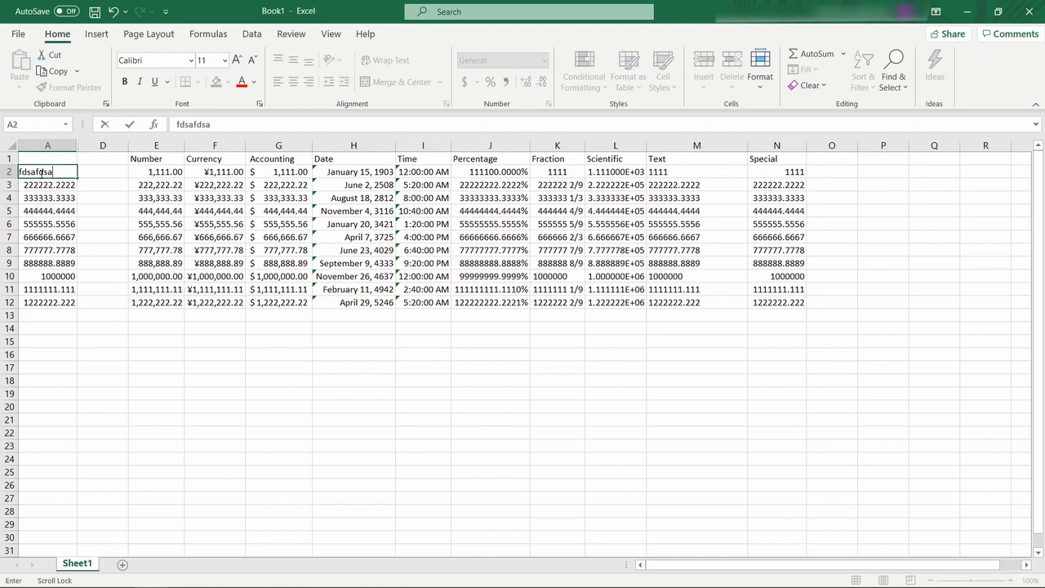
type("4321")
key("Return")
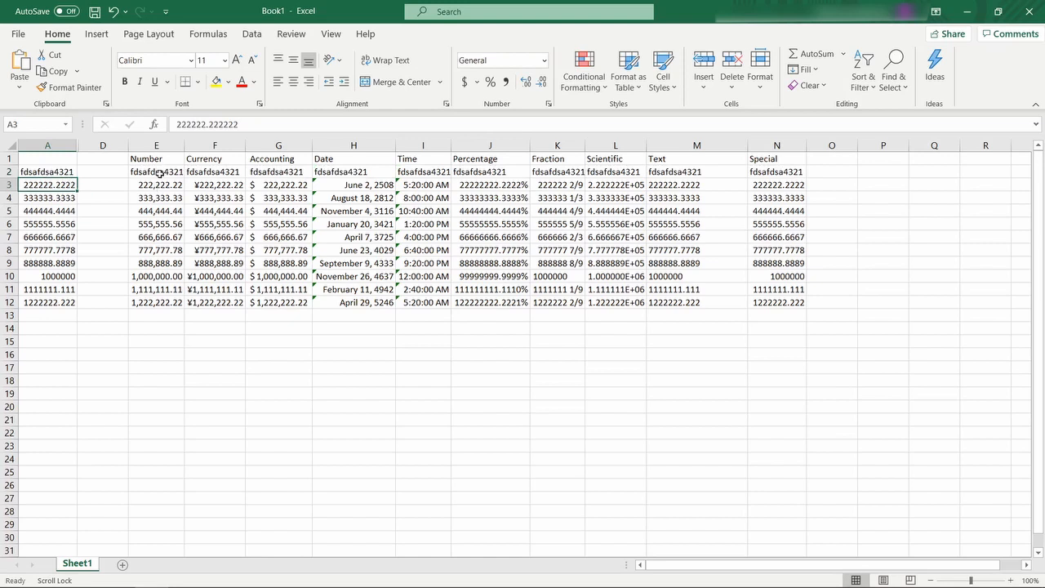
- Widen the Number column E and give all columns in the sheet one equal, roomier width
left_click(160, 173)
left_click_drag(184, 145, 230, 145)
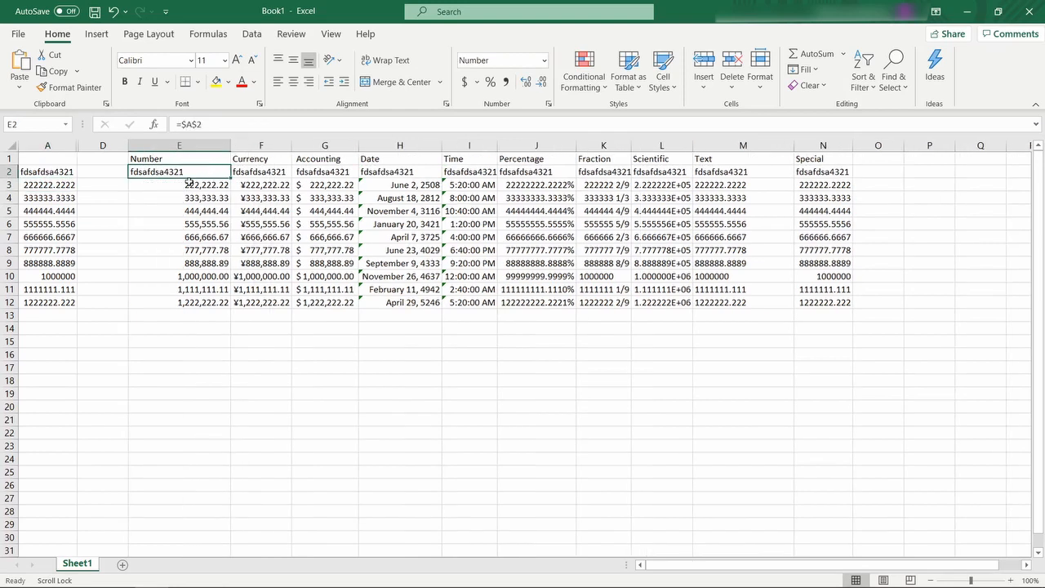
left_click(9, 145)
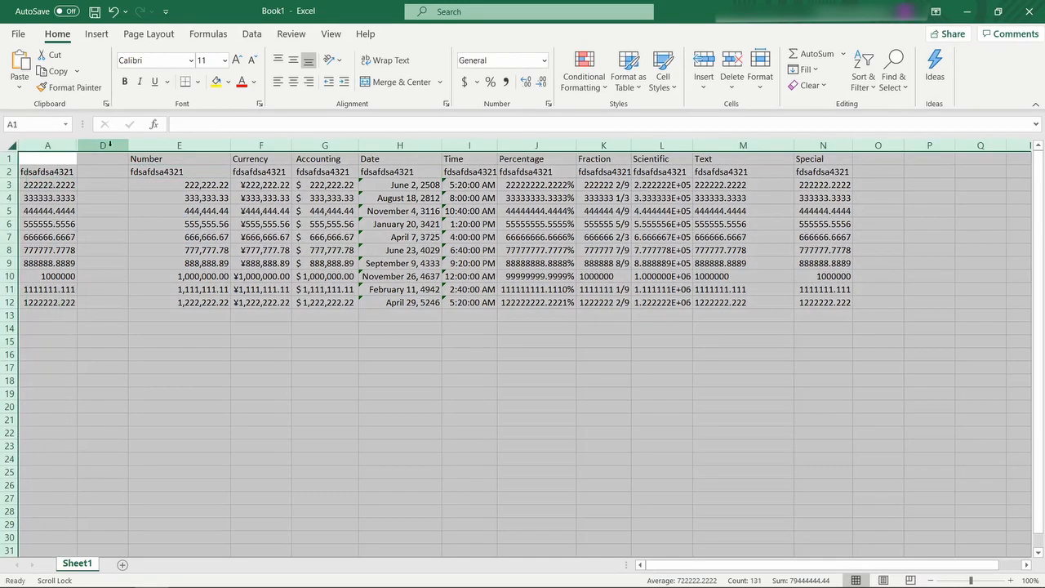
left_click_drag(129, 145, 139, 145)
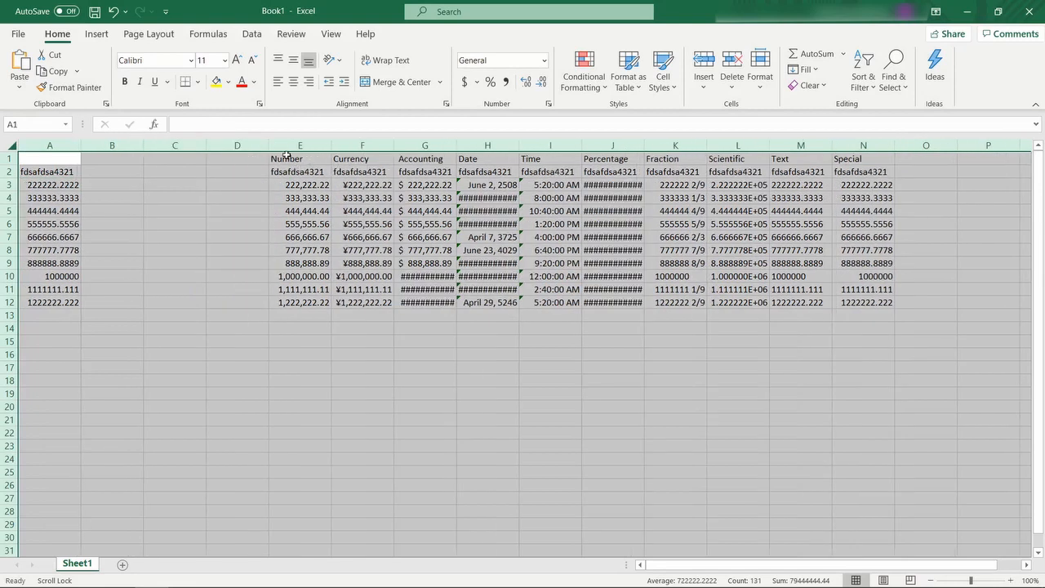
left_click_drag(273, 146, 334, 145)
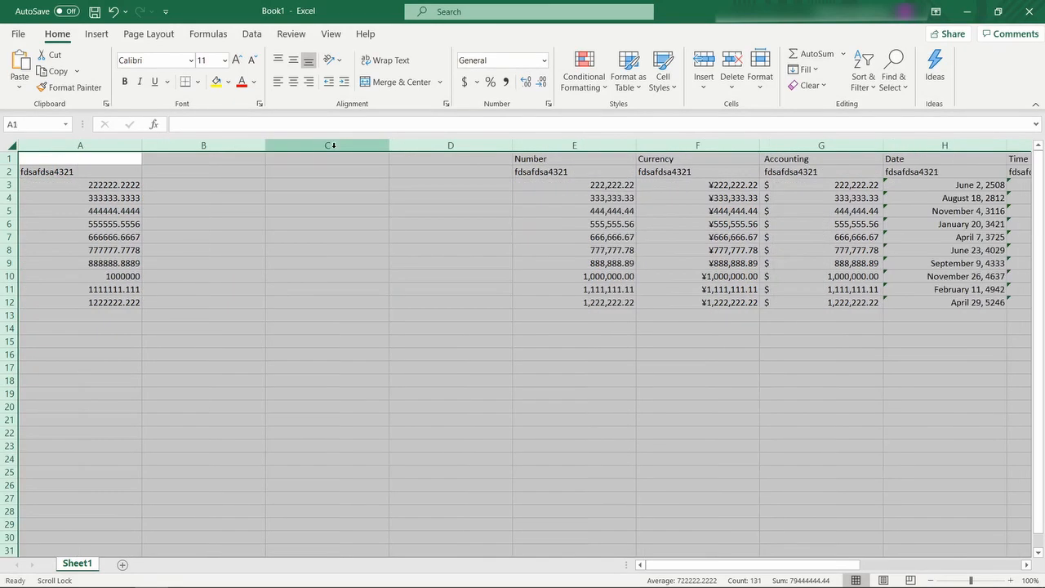
- Hide the empty columns B through D
left_click_drag(264, 145, 509, 146)
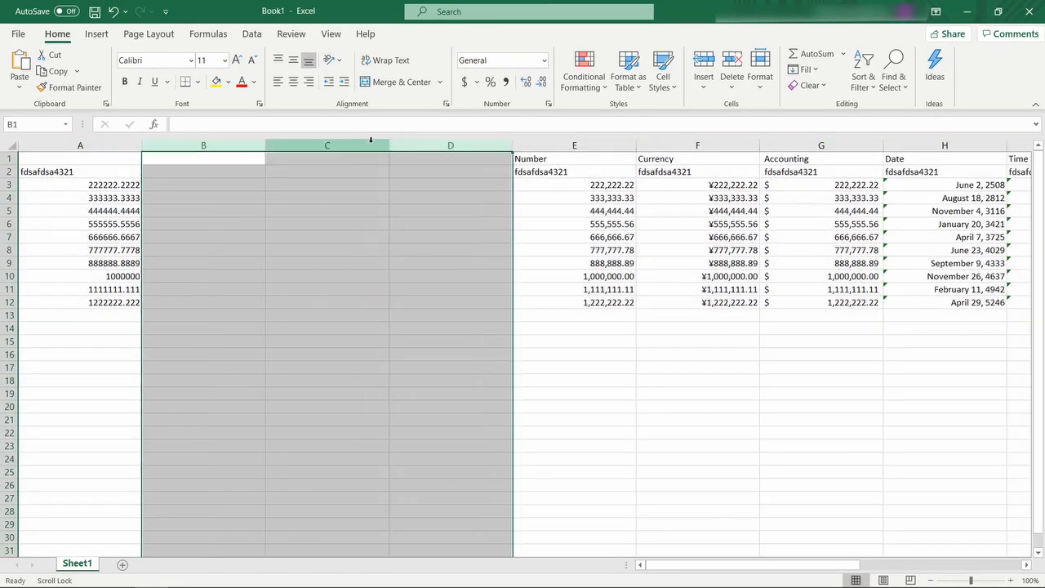
right_click(373, 145)
left_click(407, 357)
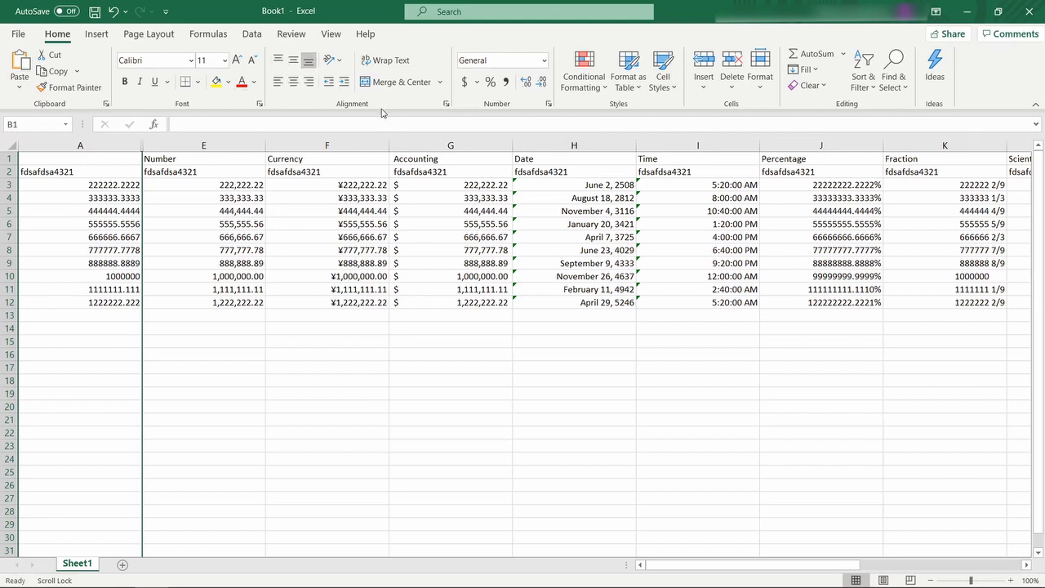
- Inspect cell E2 and compare the alignment of the Text column M values with the Scientific column L values
left_click(211, 172)
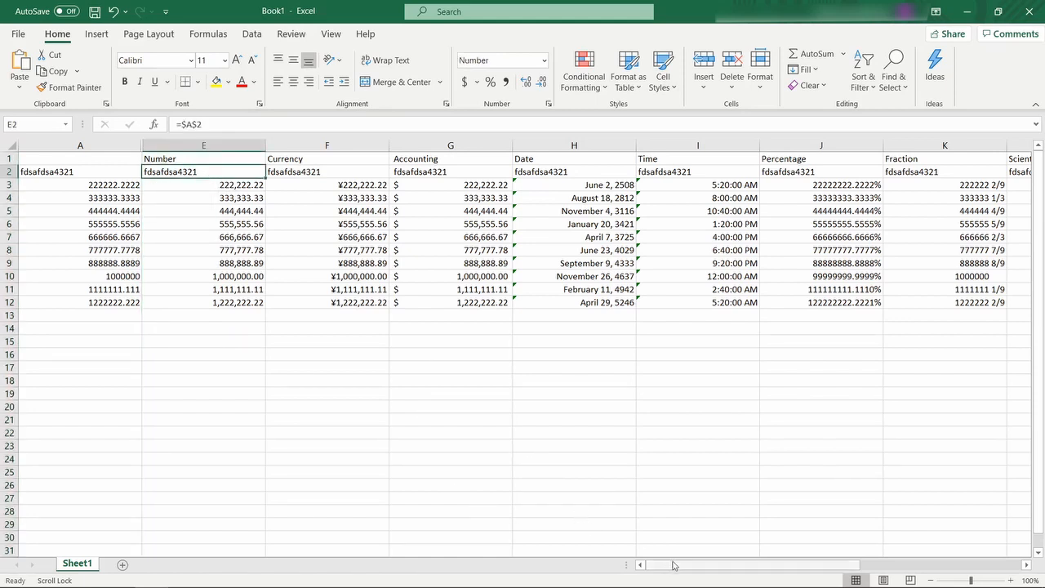
left_click_drag(677, 564, 851, 552)
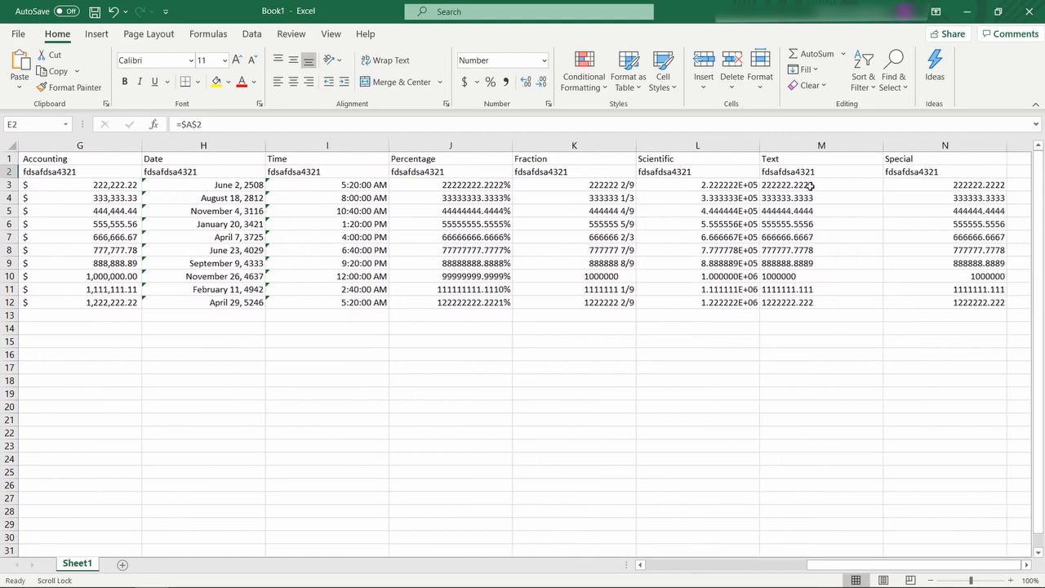
left_click_drag(802, 173, 820, 299)
left_click_drag(707, 185, 724, 304)
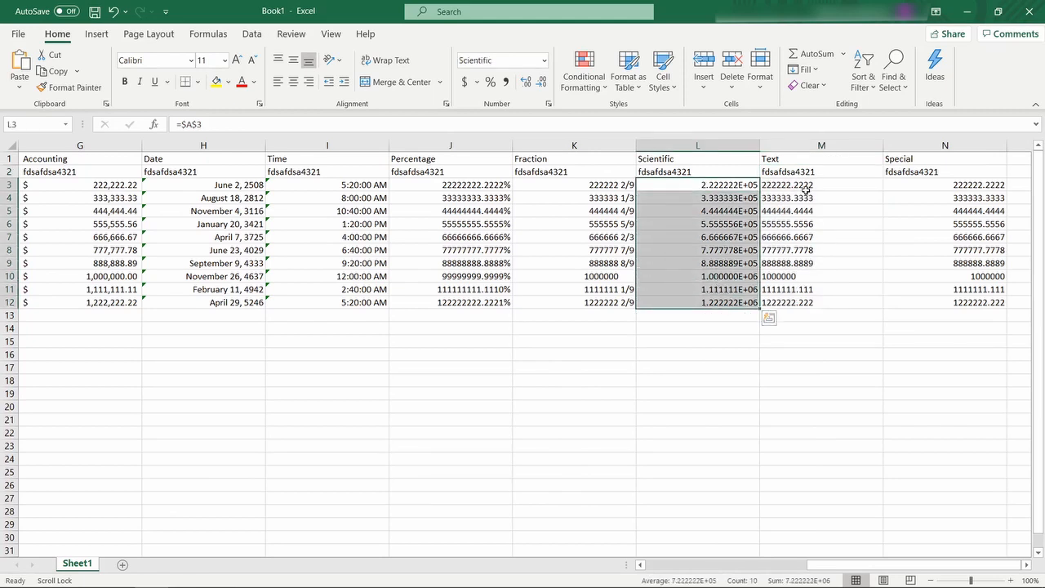
- AutoFit the widths of all columns in the sheet
left_click(11, 146)
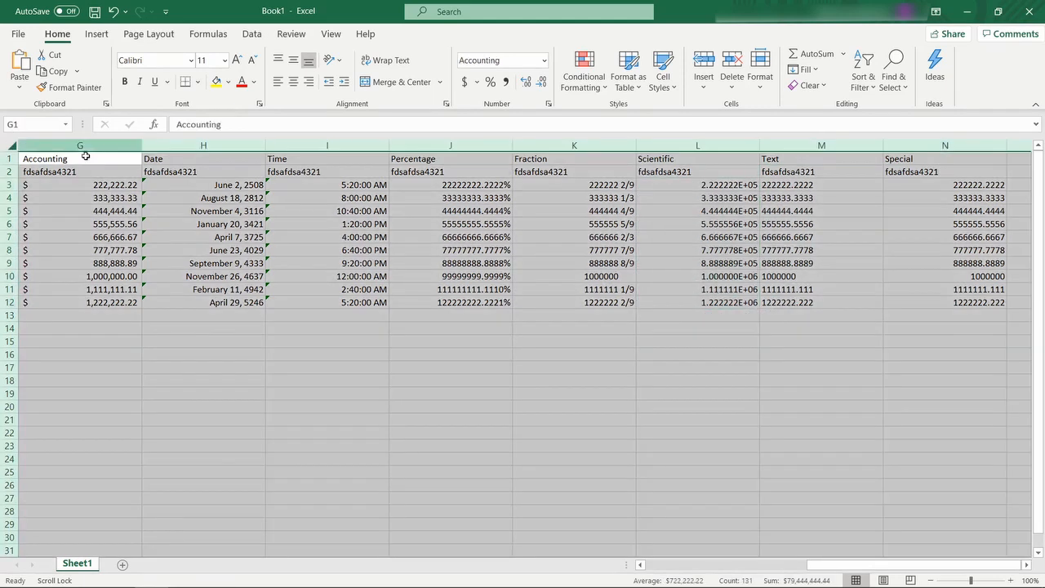
double_click(142, 146)
left_click_drag(775, 569, 662, 569)
left_click(410, 438)
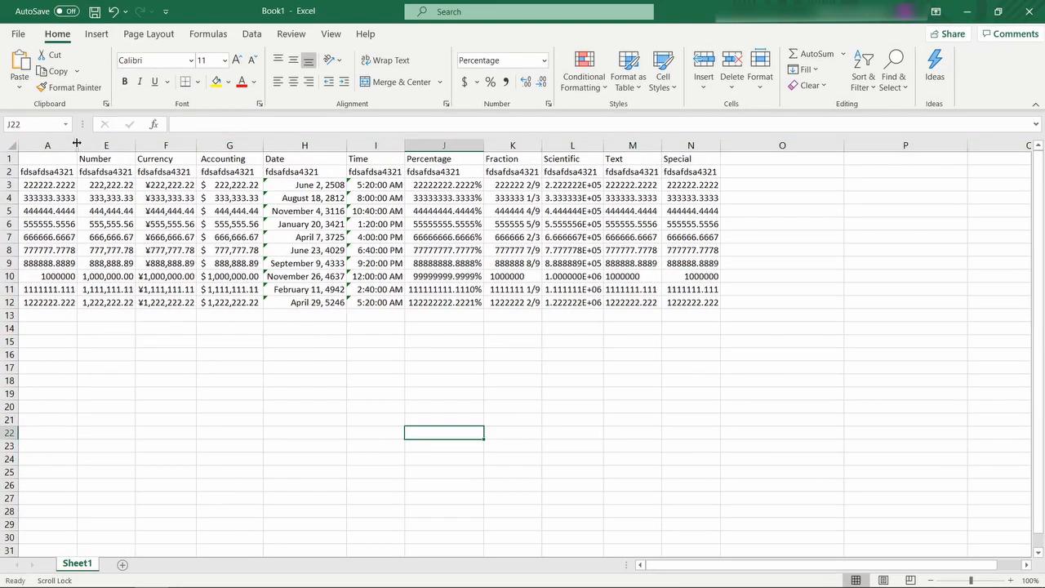
- Resize all columns to one equal width so the hidden ones reappear, and delete the empty columns B and C
left_click(11, 145)
left_click_drag(78, 141, 180, 145)
right_click(179, 146)
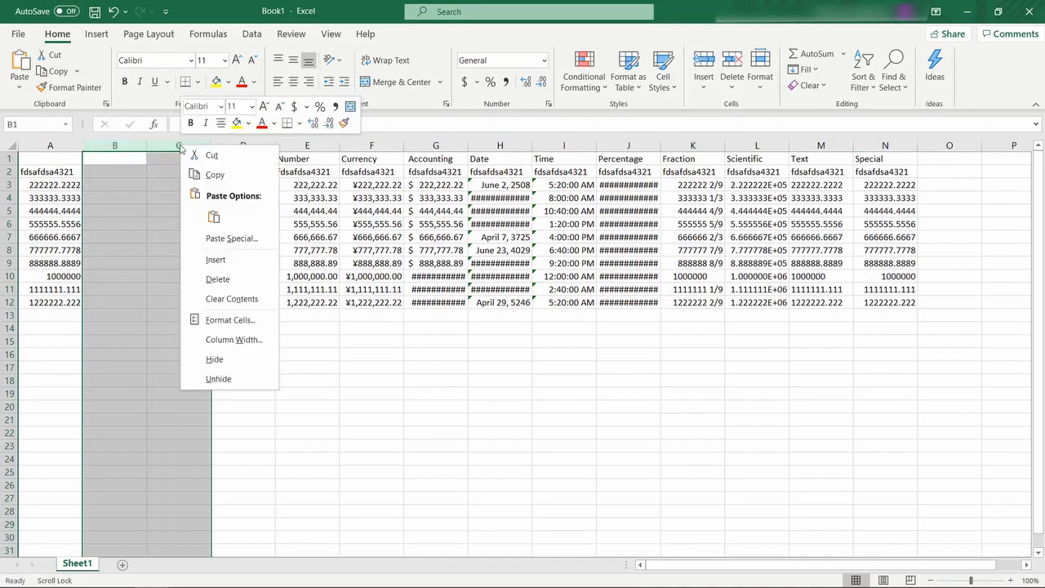
left_click(219, 279)
left_click(238, 368)
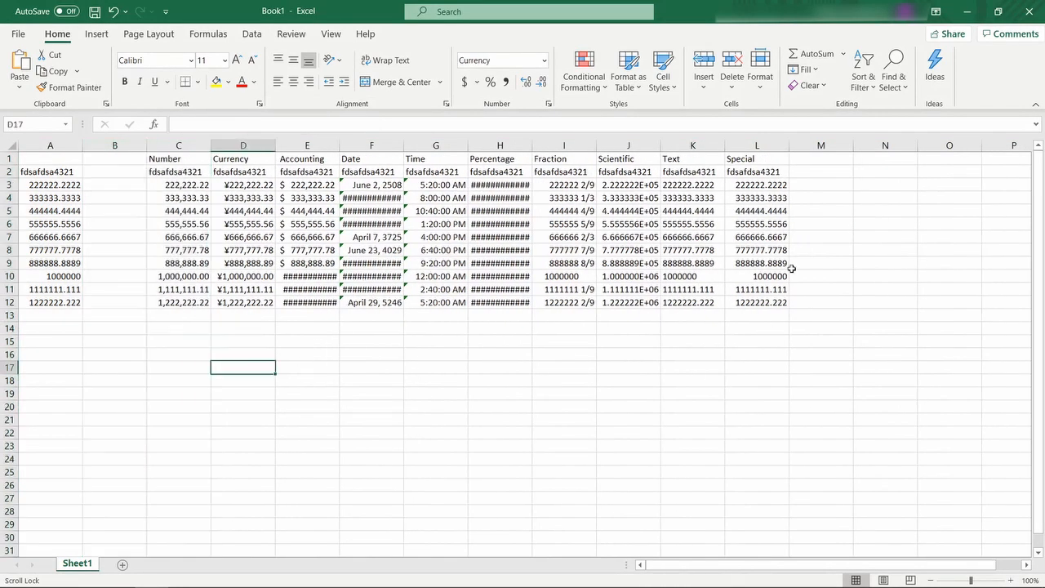
- Open the cell formatting for the Special column L and choose the Special category with the Social Security Number type
right_click(749, 147)
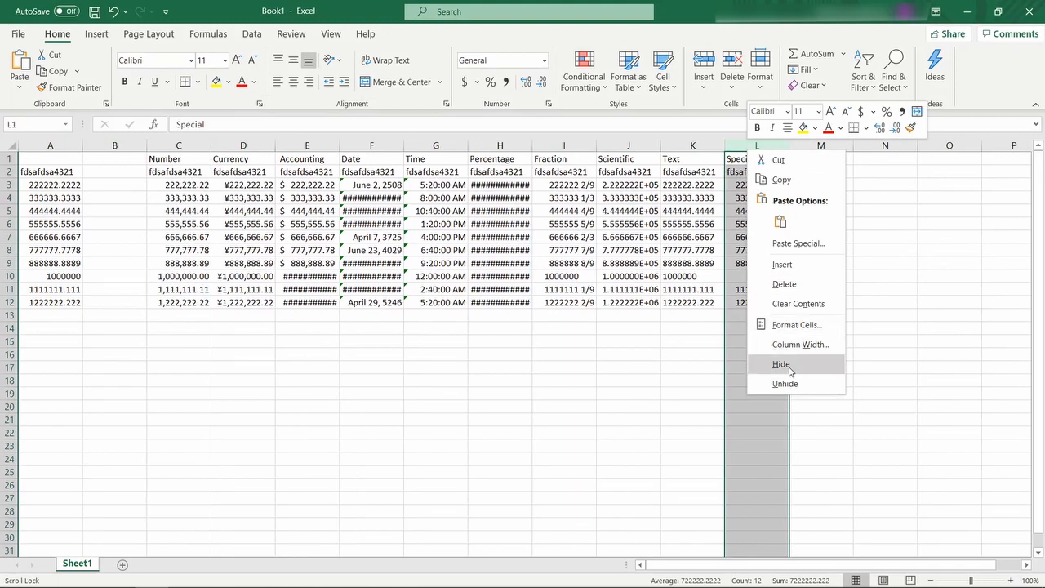
left_click(808, 325)
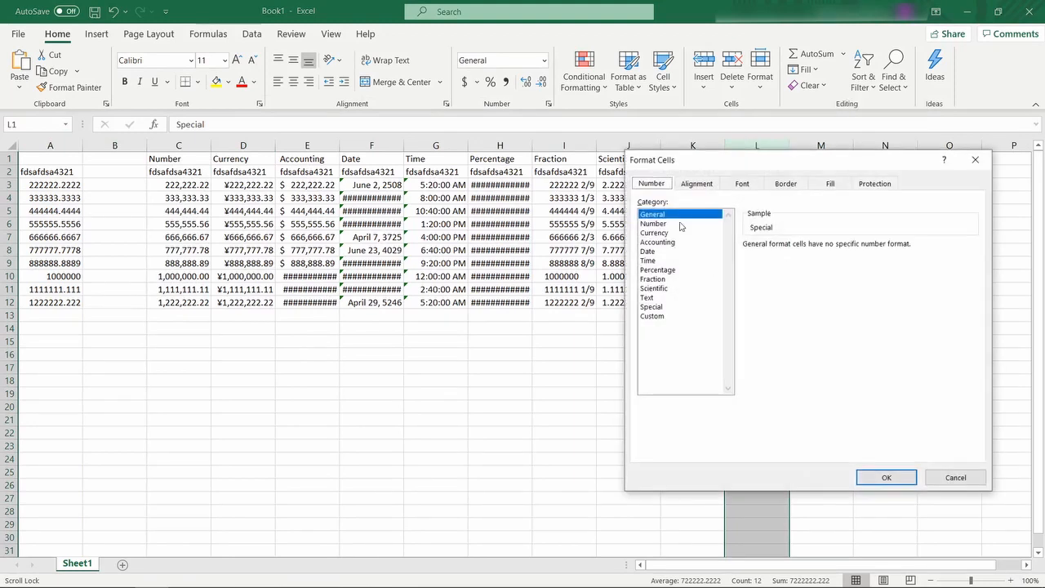
left_click_drag(730, 166, 376, 124)
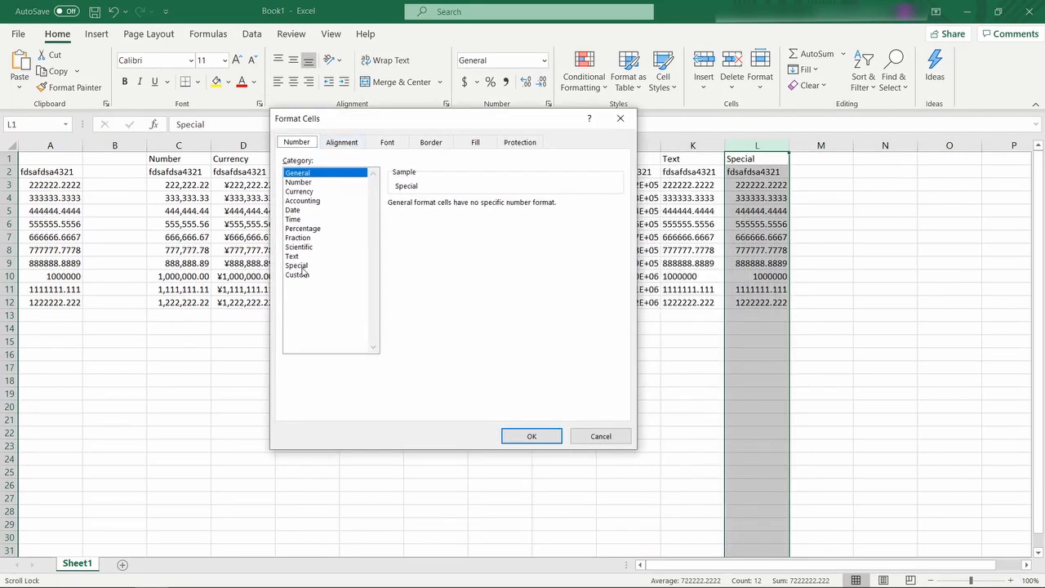
left_click(299, 267)
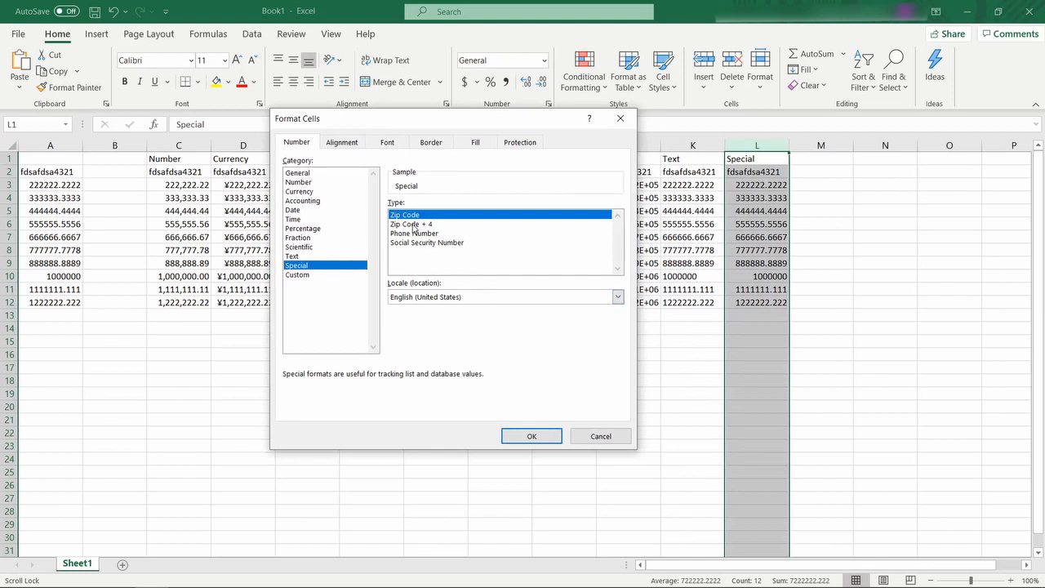
left_click(434, 226)
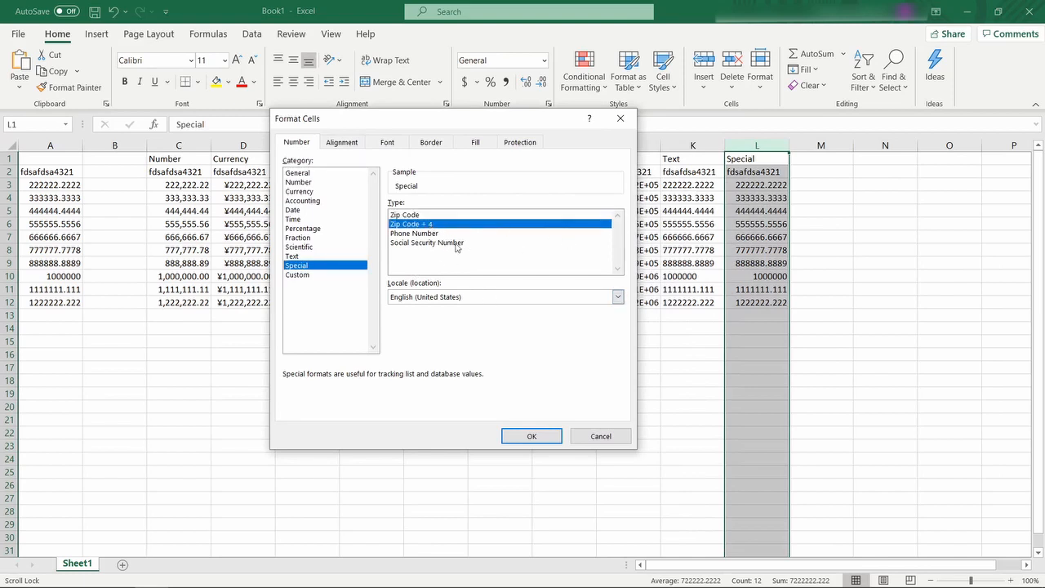
left_click(424, 235)
left_click(429, 243)
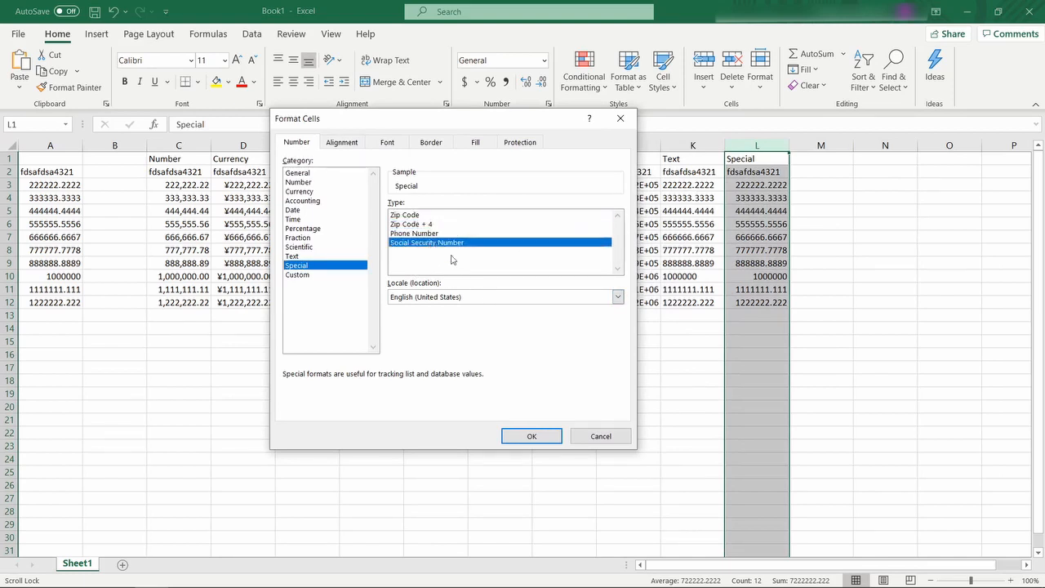
- Browse the locale list for the Special format and keep English (United States) as the locale
left_click(470, 297)
scroll(471, 335, "up", 2)
scroll(470, 335, "up", 6)
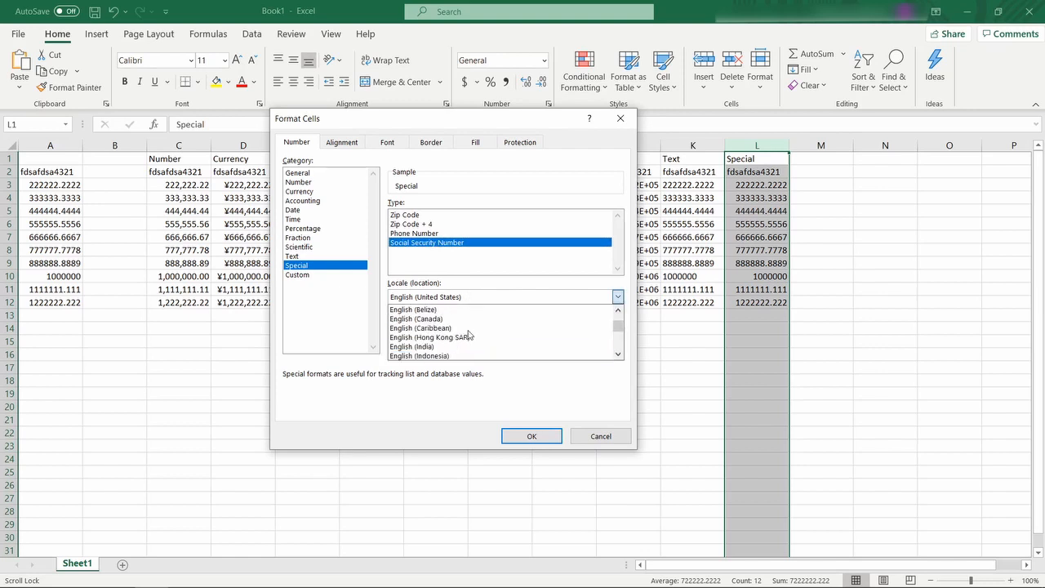
left_click_drag(618, 329, 615, 310)
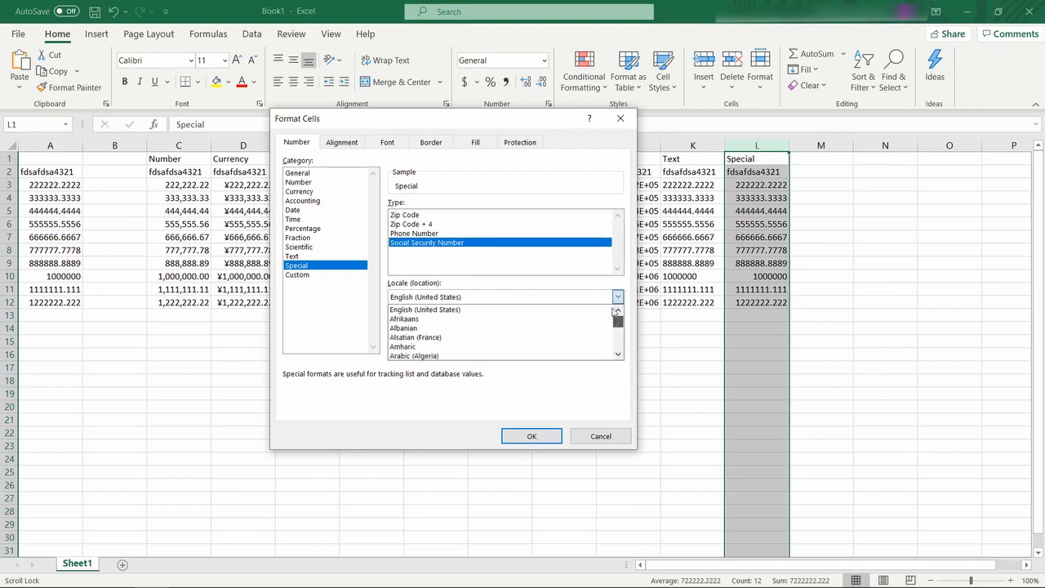
left_click(400, 311)
left_click(455, 261)
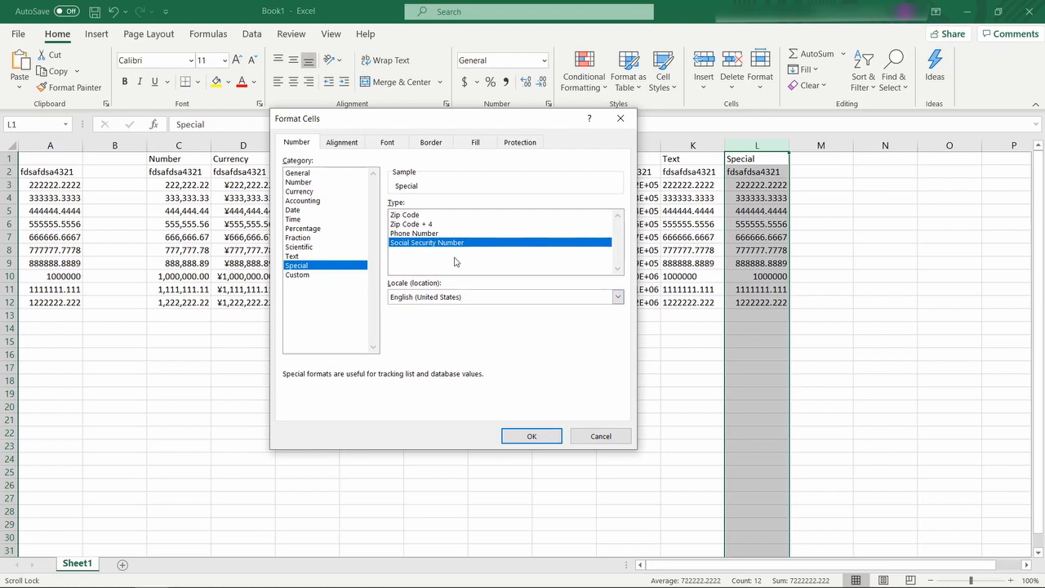
- Check which Special types the Afrikaans, Albanian and Alsatian (France) locales offer, leaving Alsatian (France) chosen
left_click(469, 299)
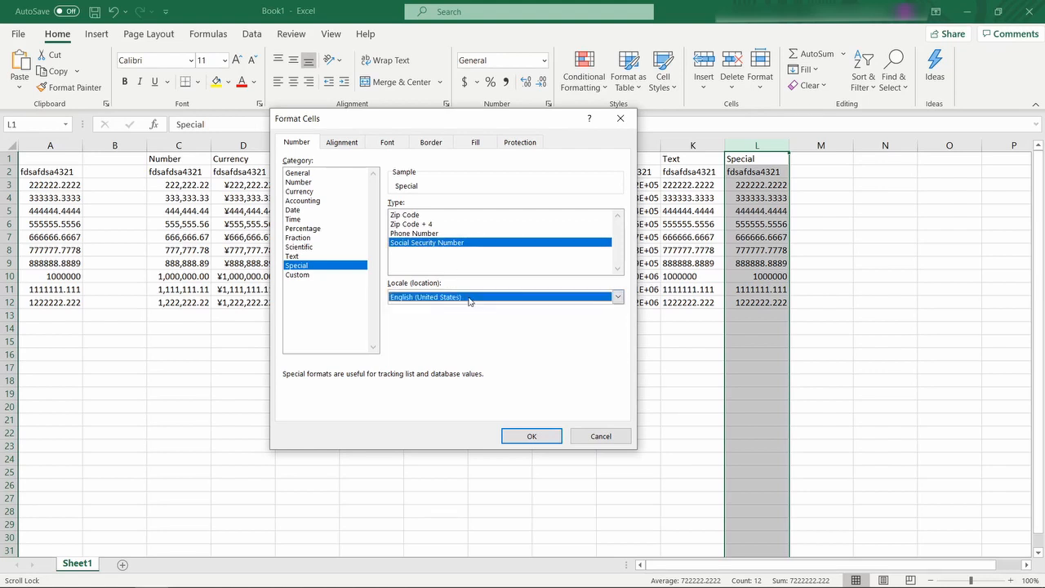
left_click(469, 299)
key("Down")
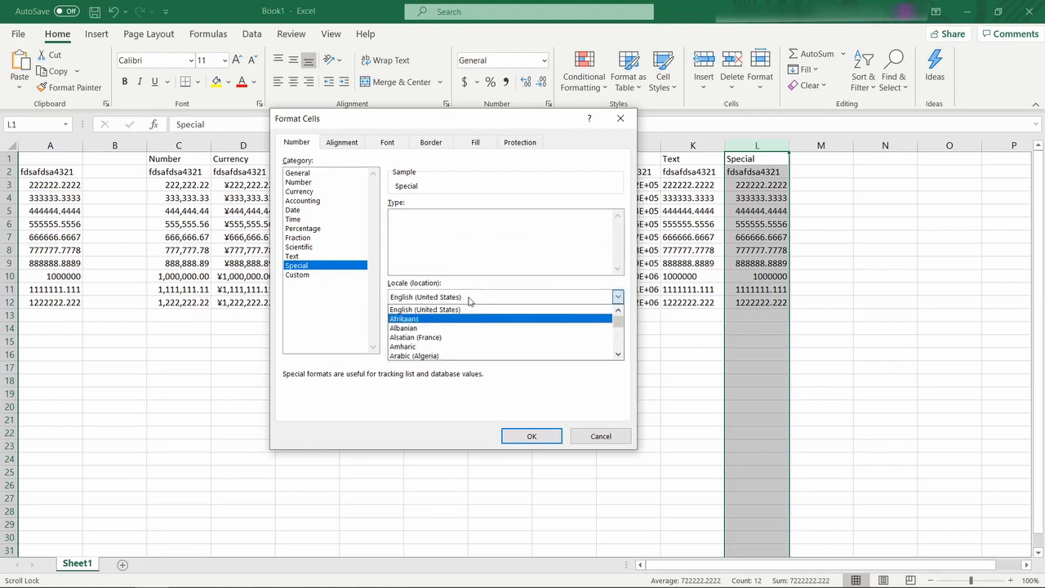
key("Down")
key("Down")
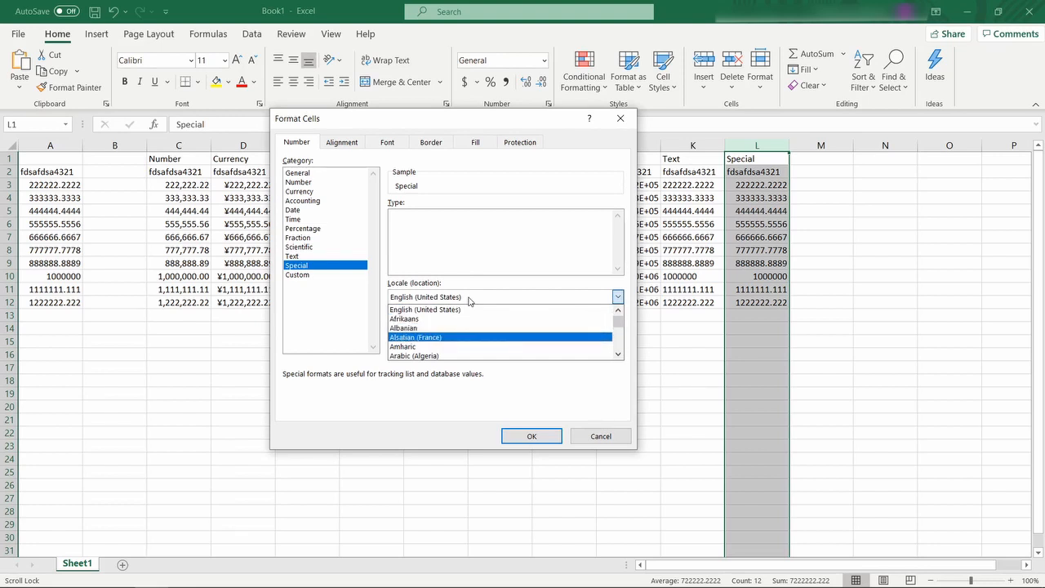
left_click(469, 299)
- Go through the locales from Alsatian (France) down to Portuguese (Angola), checking which ones offer Special types
left_click(468, 299)
key("Down")
key("Down")
key("Down")
key("Down")
key("Down")
key("Down")
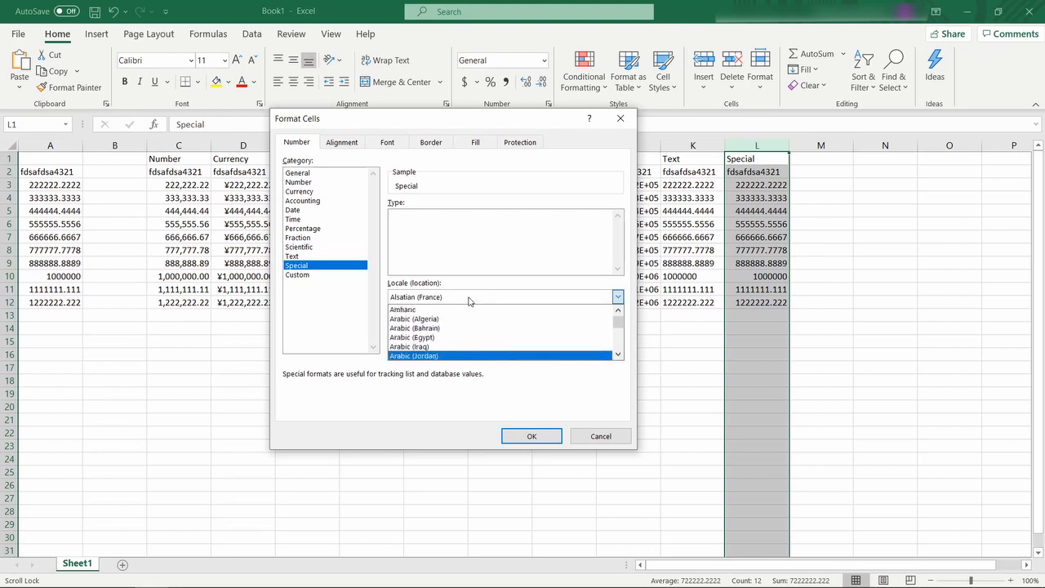
key("Down")
key("Down")
key("Down")
key("Down")
key("Down")
key("Down")
key("Down")
key("Down")
key("Down")
key("Down")
key("Down")
key("Down")
key("Down")
key("Down")
key("Down")
key("Down")
key("Down")
key("Down")
key("Down")
key("Down")
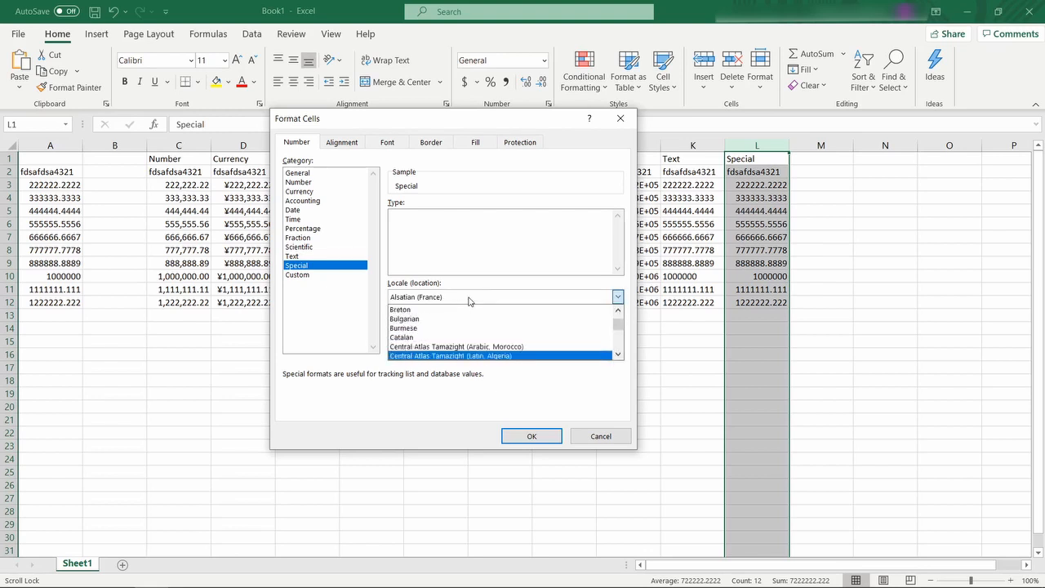
key("Down")
key("Down")
key("Down")
key("Down")
key("Down")
key("Down")
key("Down")
key("Down")
key("Down")
key("Down")
key("Down")
key("Down")
key("Down")
key("Down")
key("Down")
key("Down")
key("Down")
key("Down")
key("Down")
key("Down")
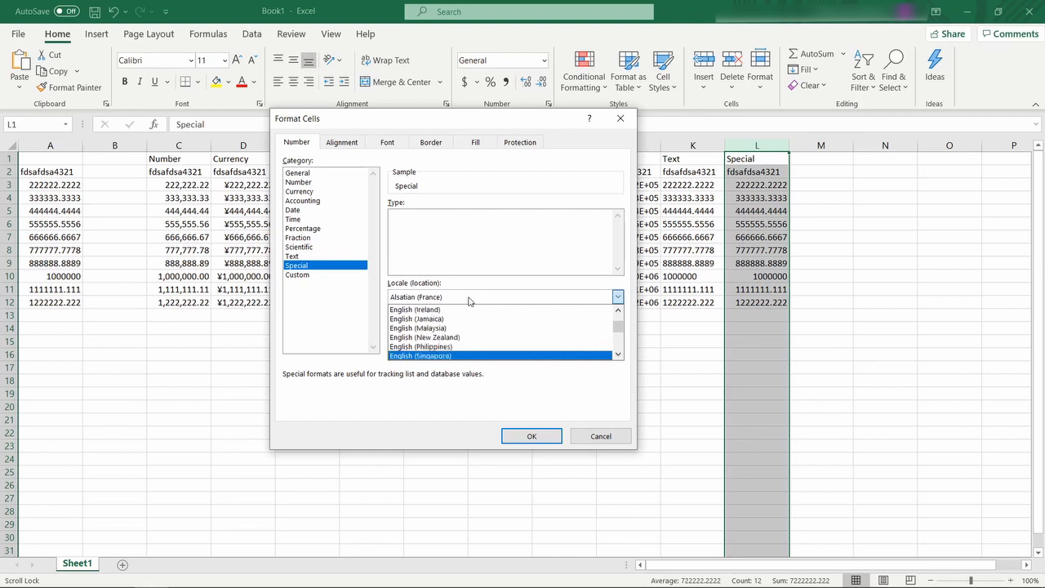
key("Down")
key("Down")
key("Down")
key("Down")
key("Down")
key("Down")
key("Down")
key("Down")
key("Down")
key("Down")
key("Down")
key("Down")
key("Down")
key("Down")
key("Down")
key("Down")
key("Down")
key("Down")
key("Down")
key("Down")
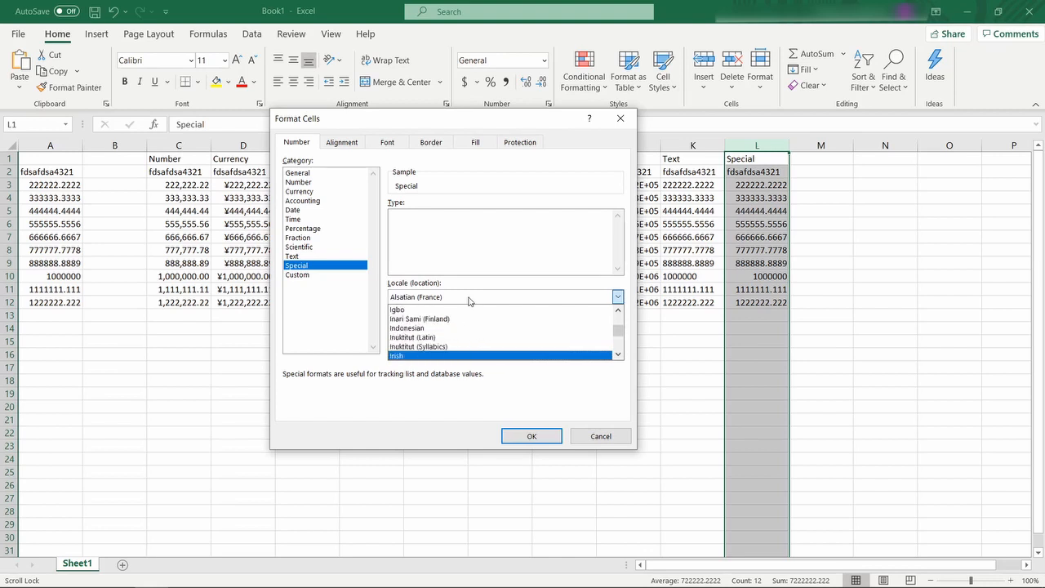
key("Down")
key("Down")
key("Down")
key("Down")
key("Down")
key("Down")
key("Down")
key("Down")
key("Down")
key("Down")
key("Down")
key("Down")
key("Down")
key("Down")
key("Down")
key("Down")
key("Down")
key("Down")
key("Down")
key("Down")
key("Down")
key("Down")
key("Down")
key("Down")
key("Down")
key("Down")
key("Down")
key("Down")
key("Down")
key("Down")
key("Down")
key("Down")
key("Down")
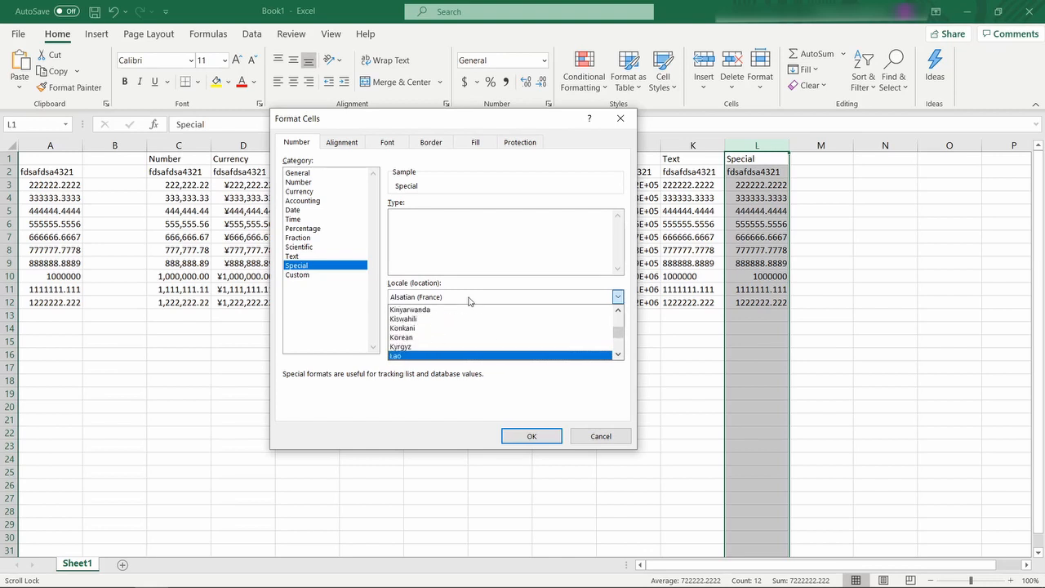
key("Down")
key("Down")
key("Down")
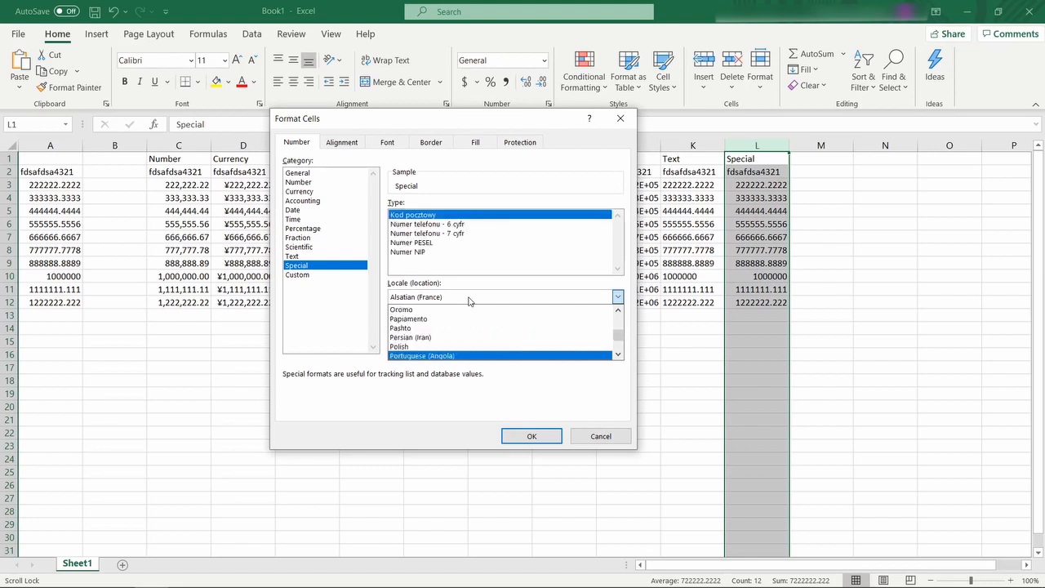
- Compare the Special types offered for the Polish and Portuguese (Portugal) locales
key("Up")
key("Up")
key("Up")
key("Down")
key("Down")
key("Down")
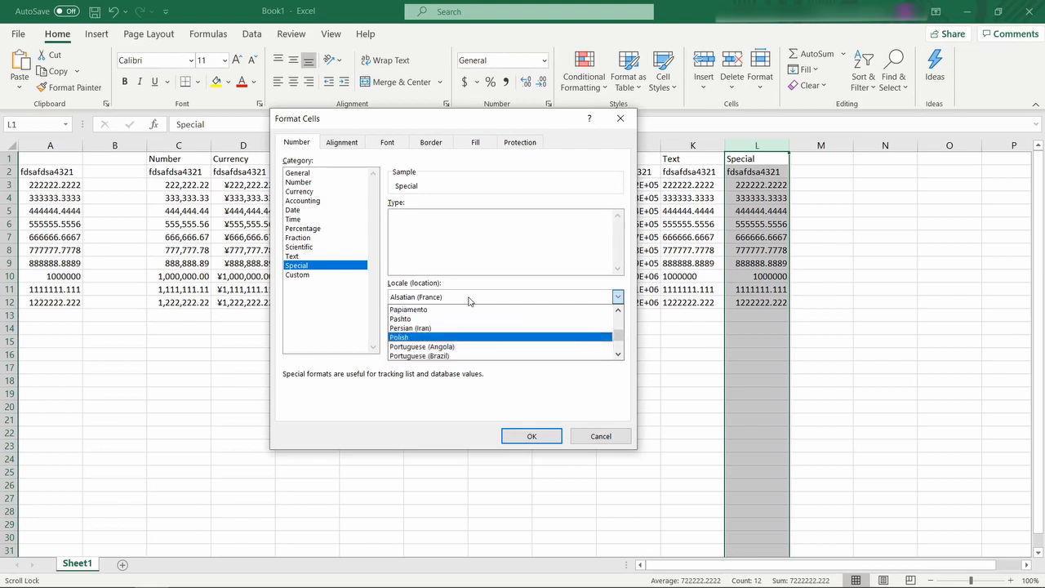
key("Down")
key("Down")
key("Down")
key("Down")
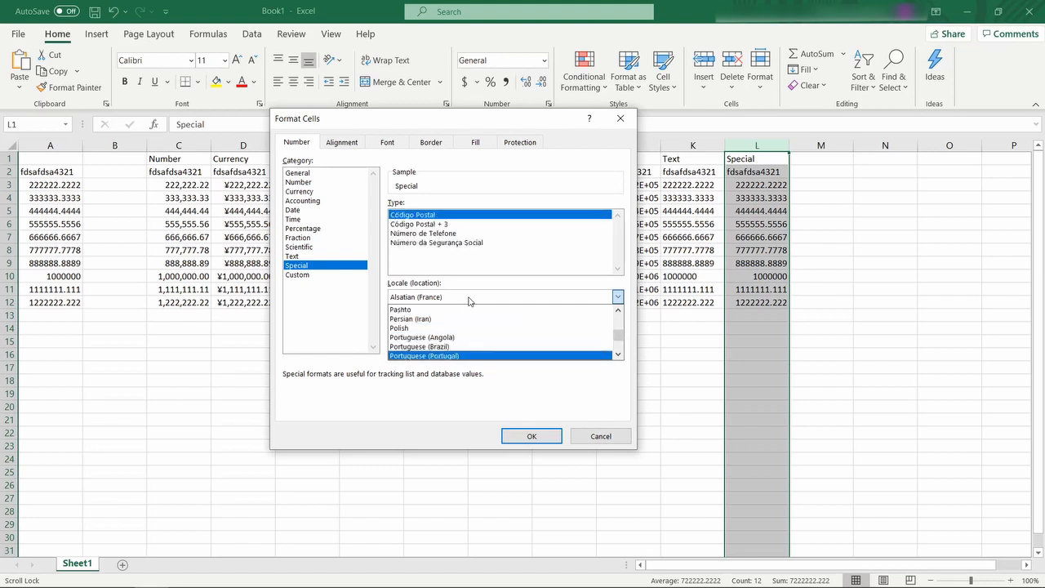
- Format column L with the Special category's Phone Number type for the English (United States) locale
key("Up")
key("Up")
key("Up")
key("Up")
key("Up")
key("Up")
key("Up")
key("Up")
key("Up")
key("Up")
key("Up")
key("Up")
key("Up")
key("Up")
key("Up")
key("Up")
key("Up")
key("Up")
key("Up")
key("Up")
key("Up")
key("Up")
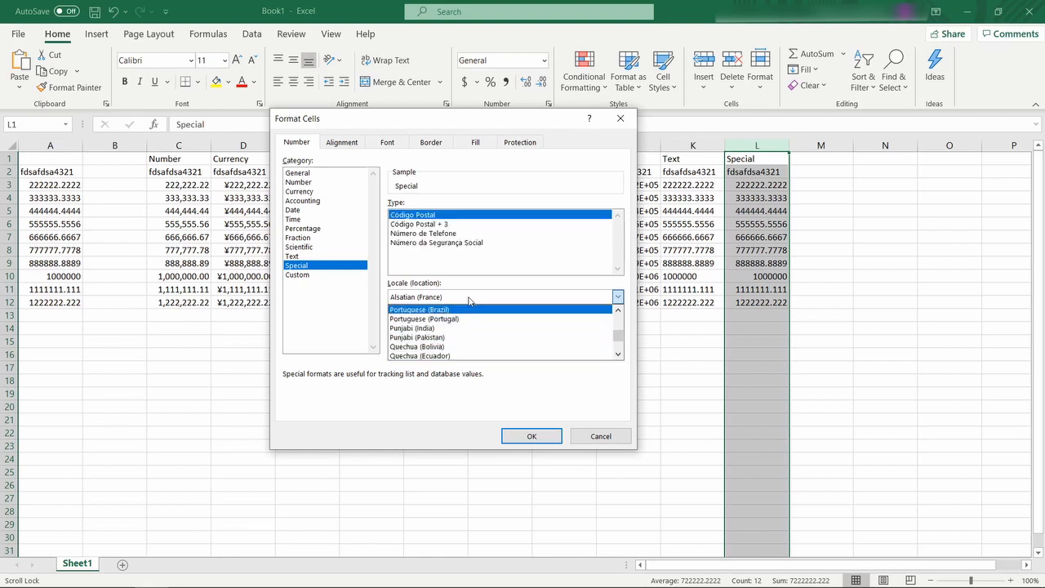
key("Up")
key("Up")
key("Up")
key("Up")
key("Up")
key("Up")
key("Up")
key("Up")
key("Up")
key("Up")
key("Up")
key("Up")
key("Up")
key("Up")
key("Up")
key("Up")
key("Up")
key("Up")
key("Up")
key("Up")
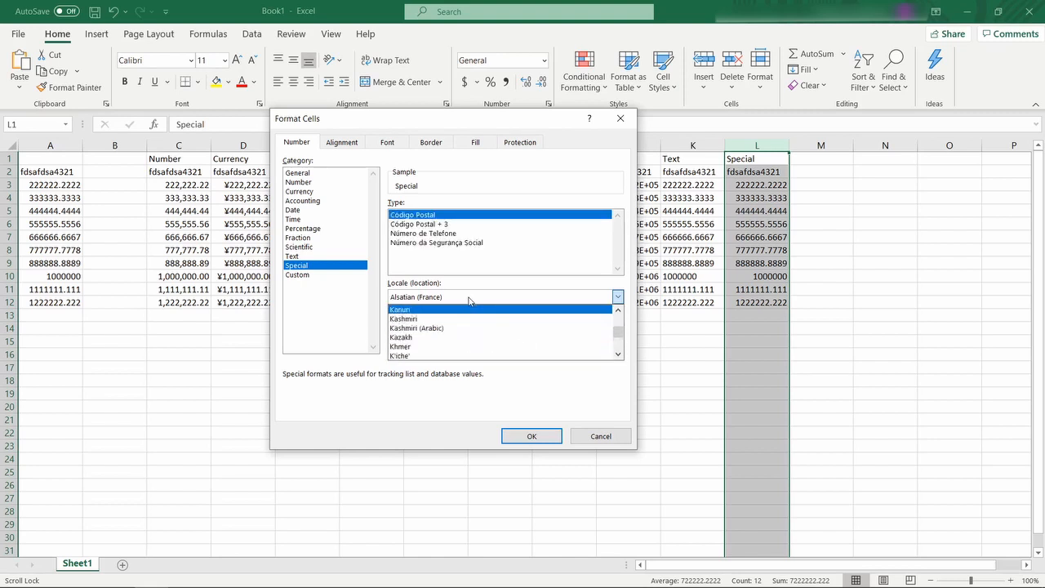
scroll(470, 302, "up", 6)
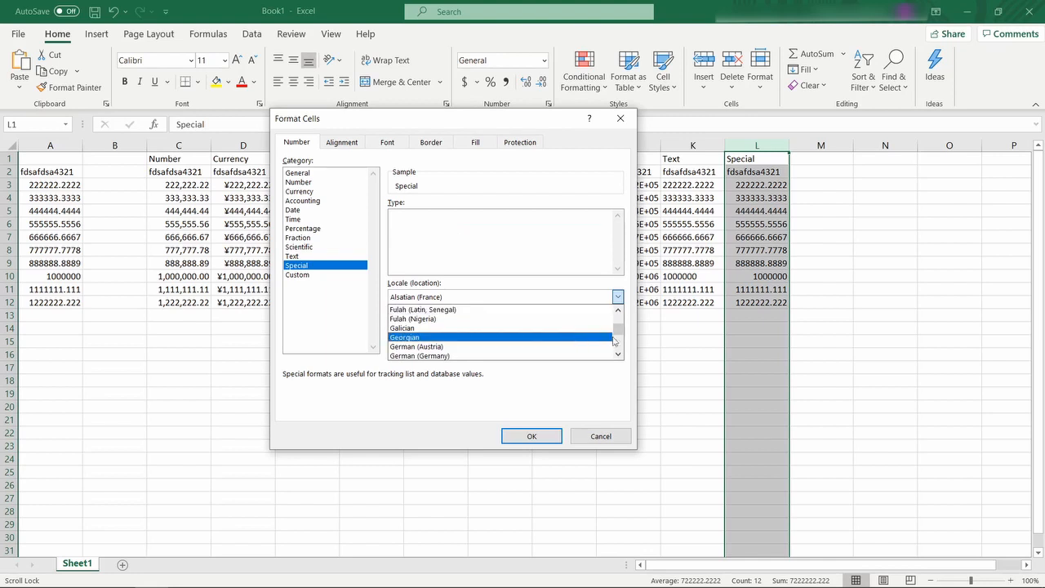
left_click(475, 310)
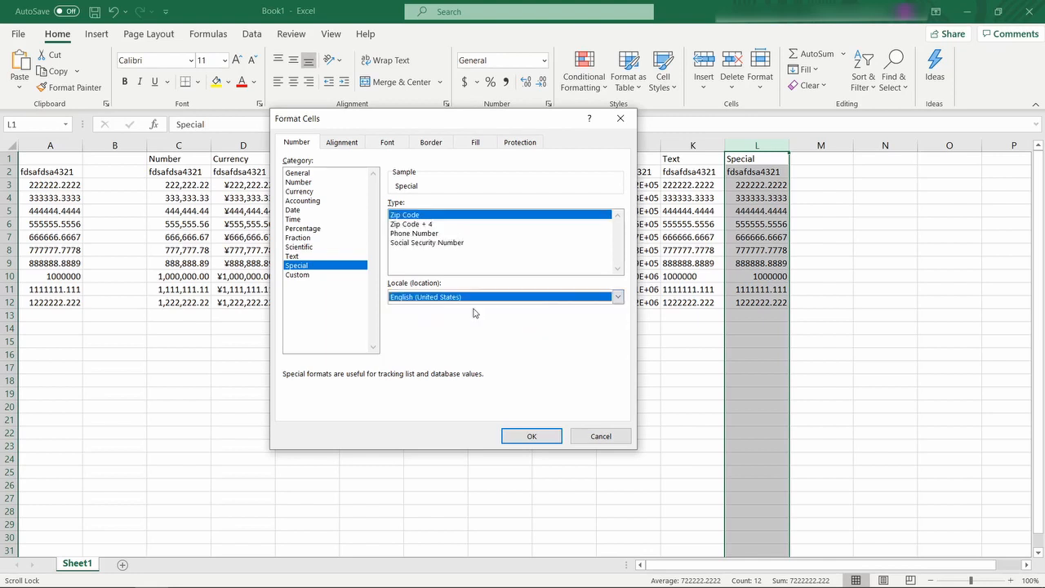
left_click(417, 234)
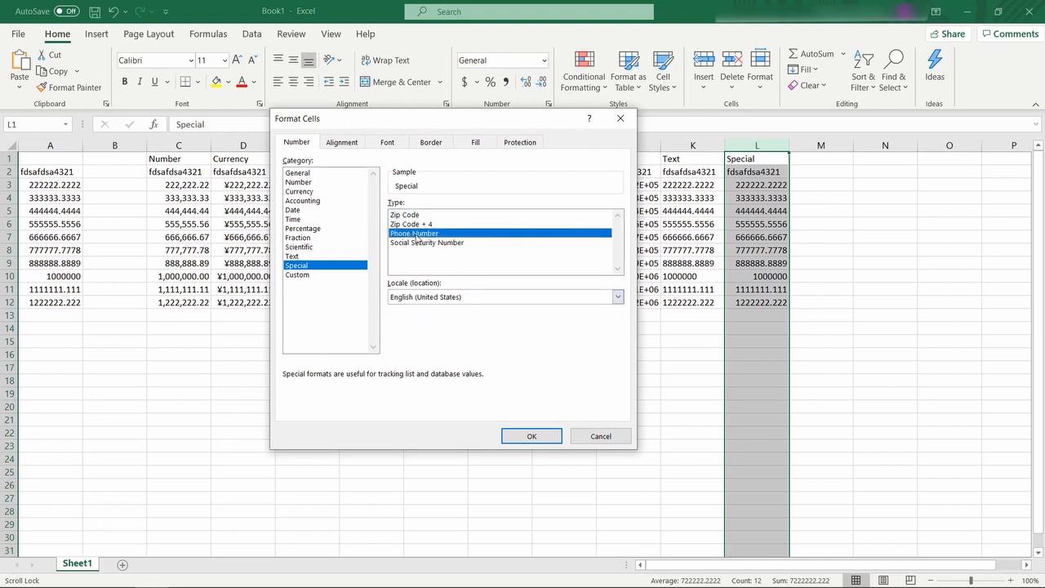
left_click(531, 436)
left_click(627, 380)
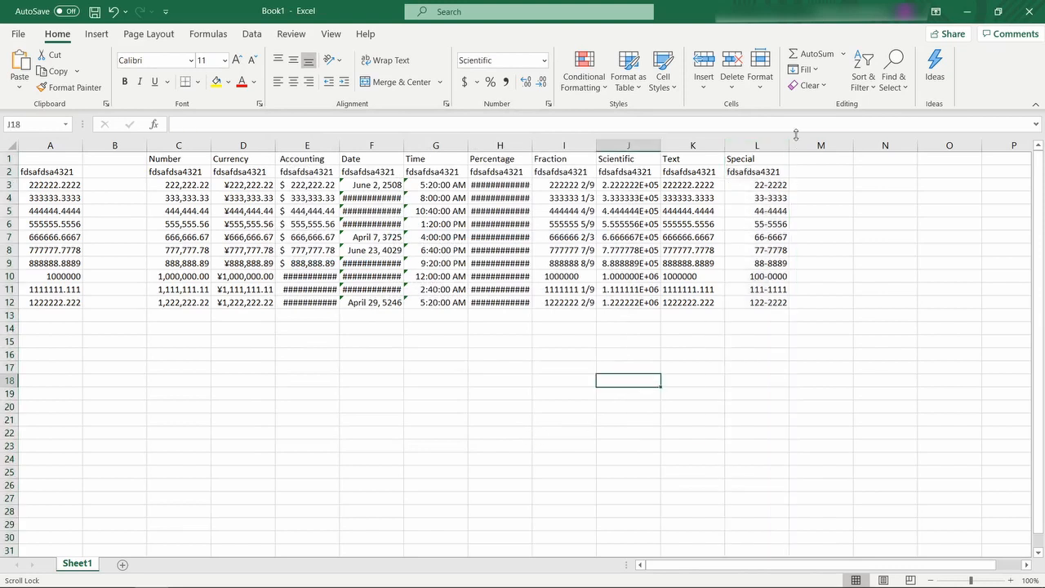
- Widen the Special column and inspect its phone-formatted cells L2:L12, comparing the text entry with source cell A2
left_click_drag(789, 146, 850, 249)
left_click(835, 185)
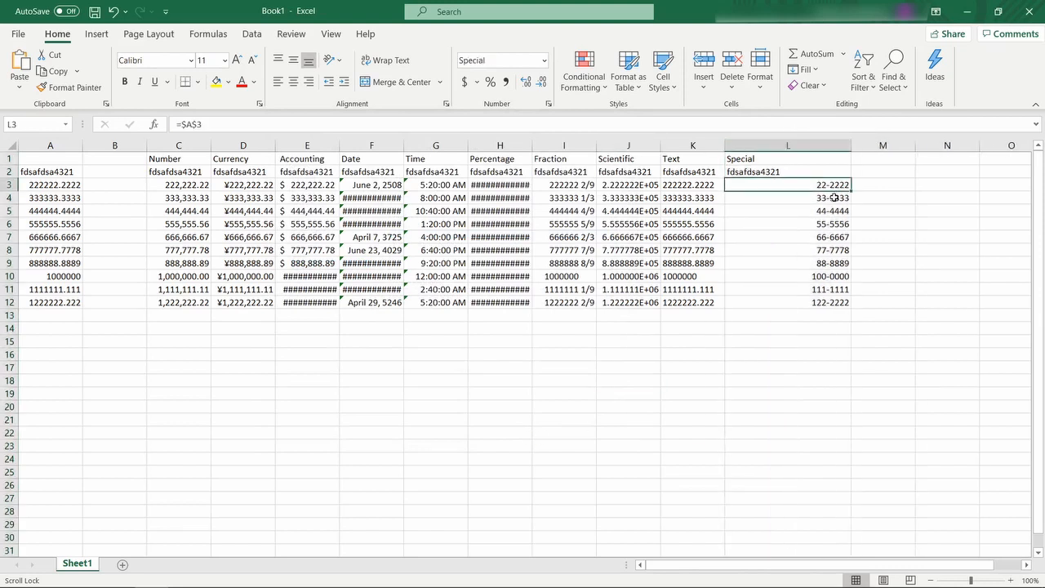
left_click(836, 199)
left_click(836, 210)
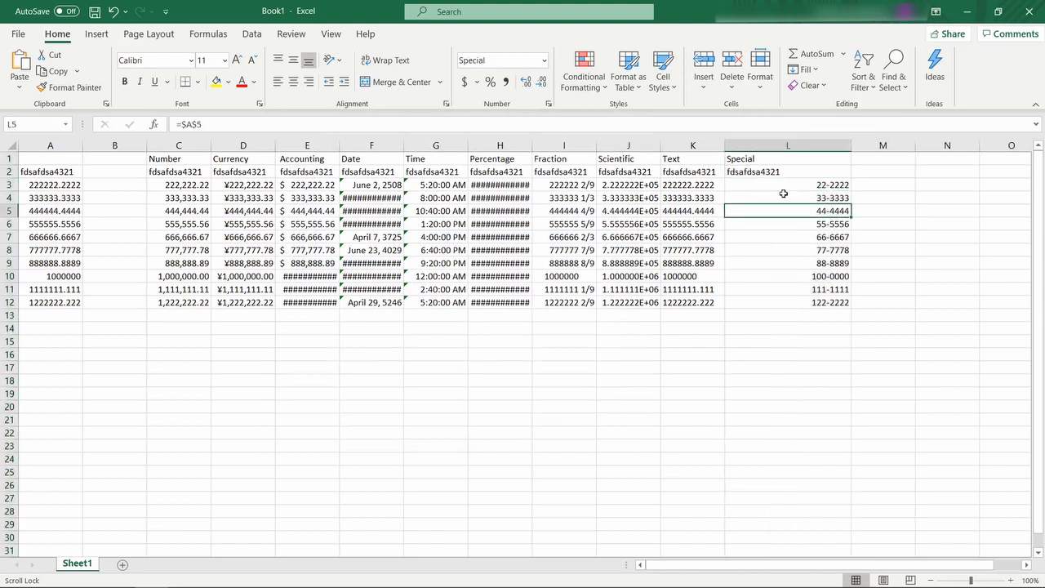
left_click(61, 174)
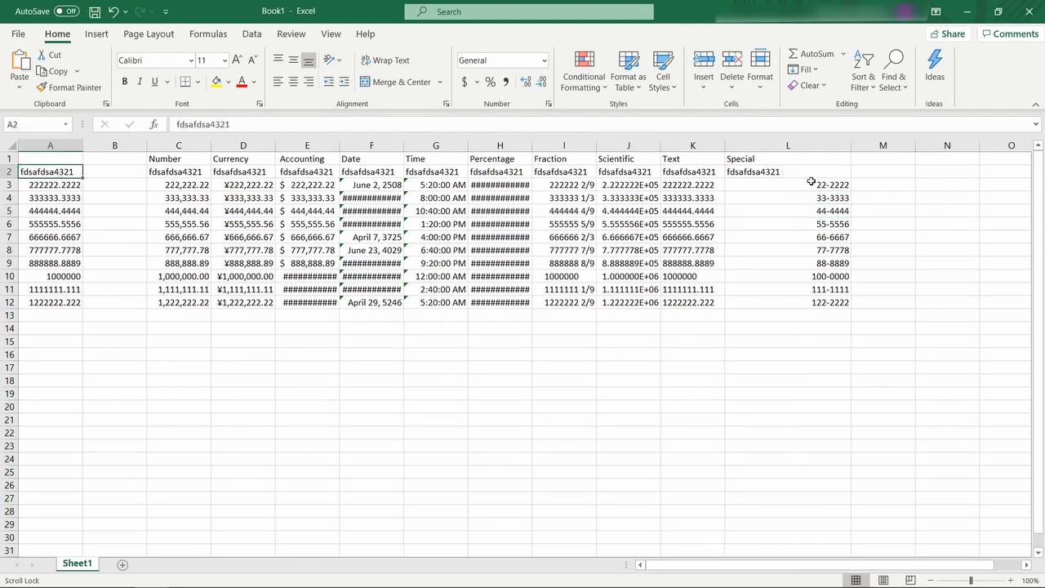
left_click_drag(811, 183, 821, 302)
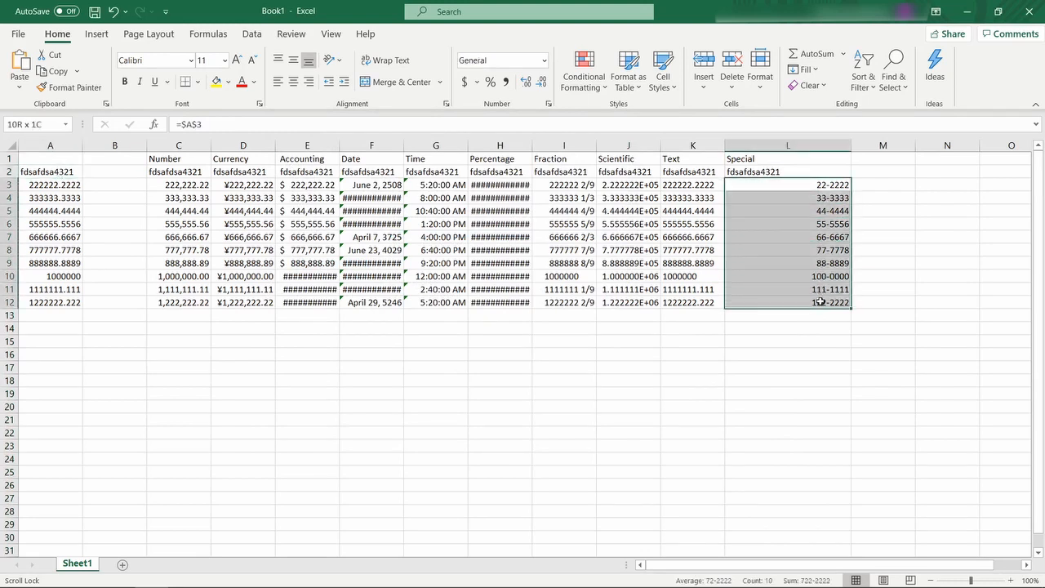
left_click(775, 172)
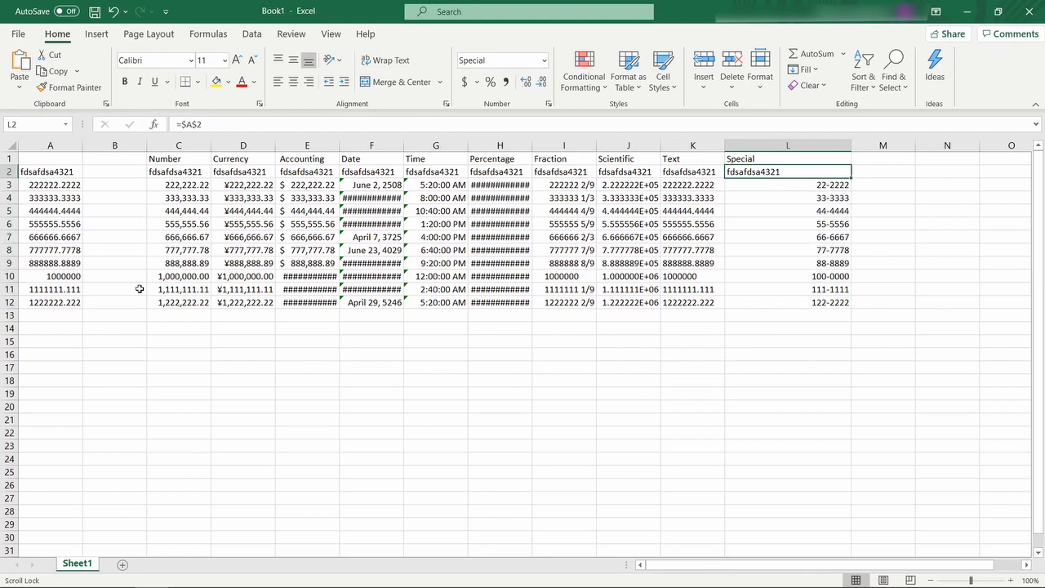
- AutoFit all of the sheet's columns to the width of their contents
left_click(10, 147)
double_click(85, 145)
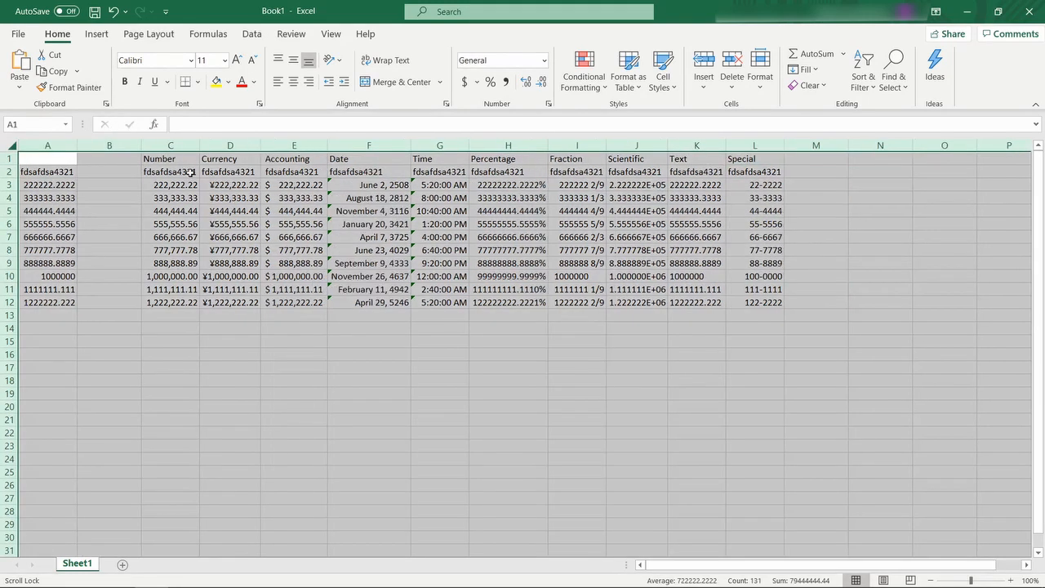
left_click(445, 361)
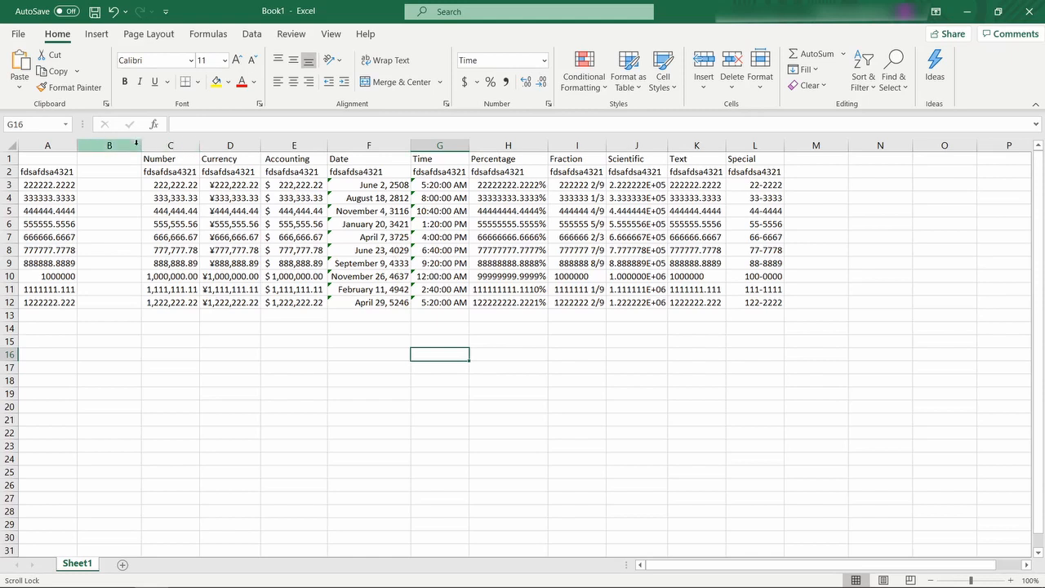
- Widen columns C through L to one equal width that leaves room for every formatted value
left_click_drag(171, 145, 739, 144)
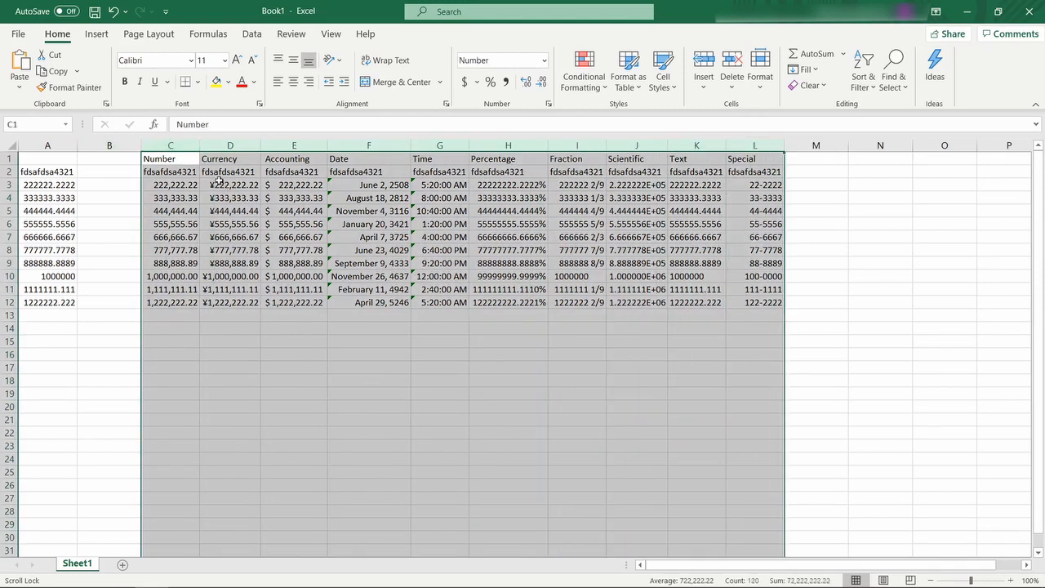
left_click_drag(201, 145, 230, 142)
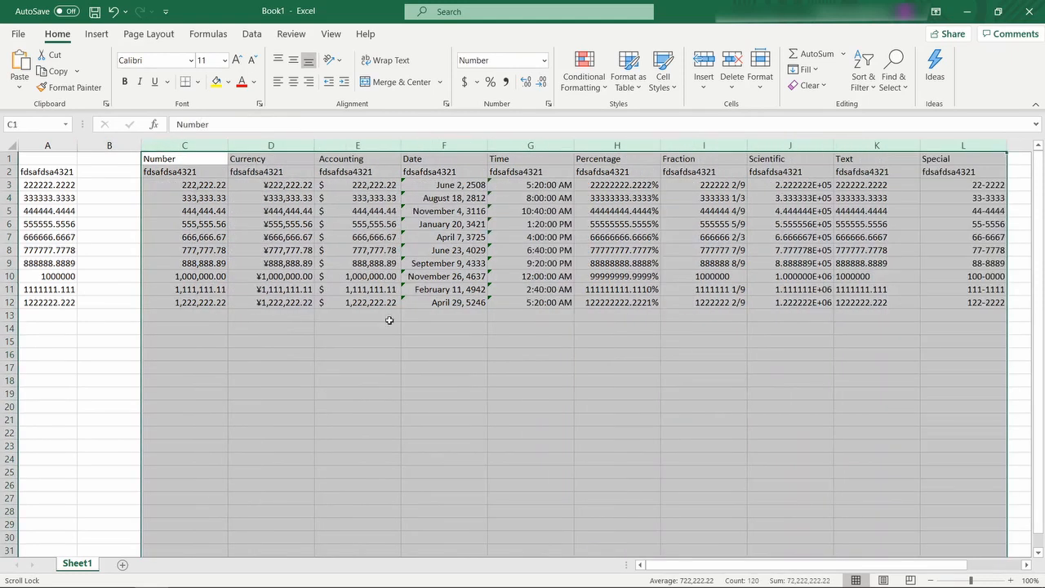
left_click(462, 393)
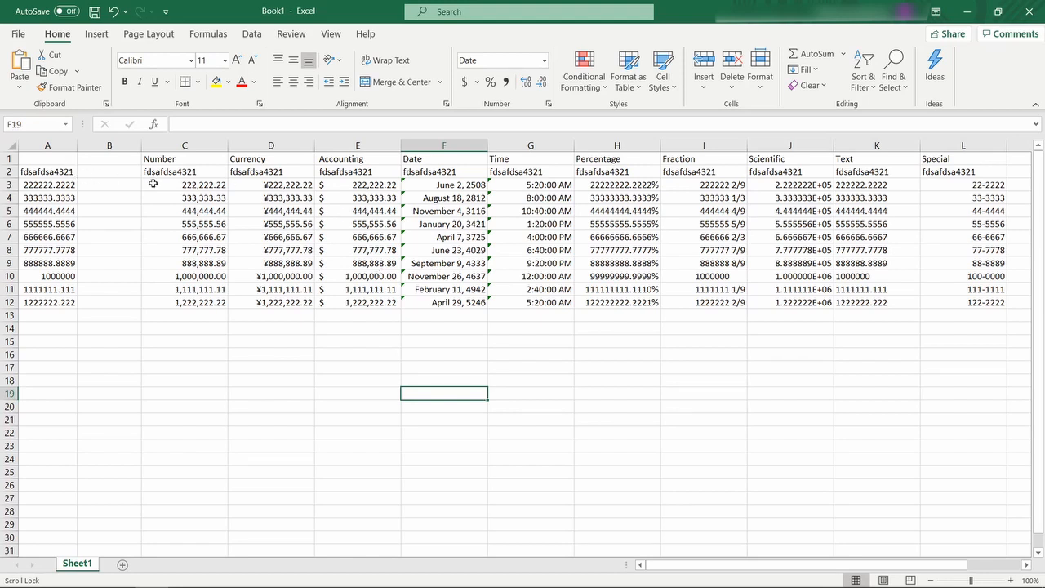
- Replace the source value in cell A3 with 777777
left_click(59, 184)
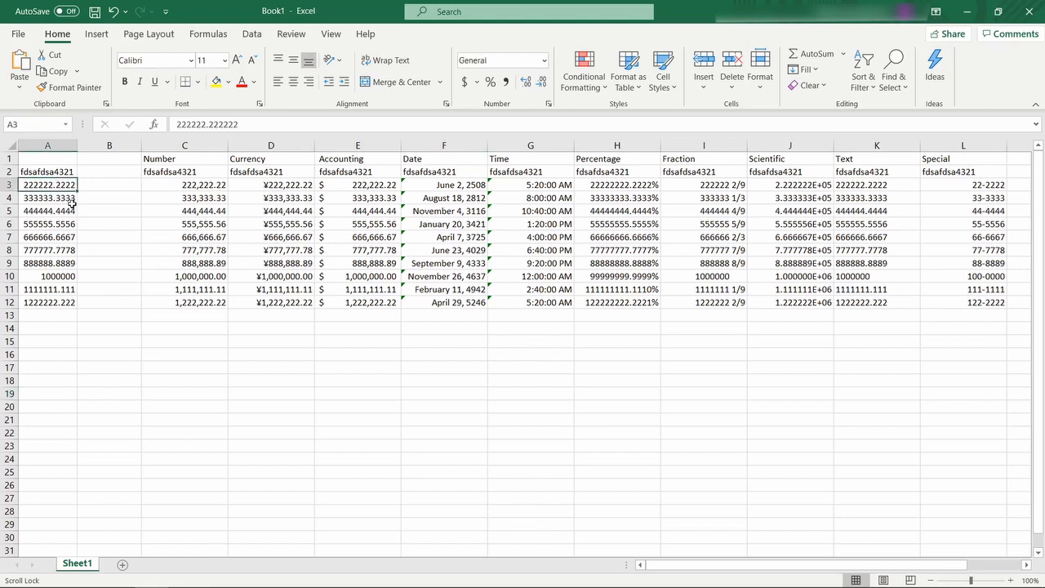
type("777777")
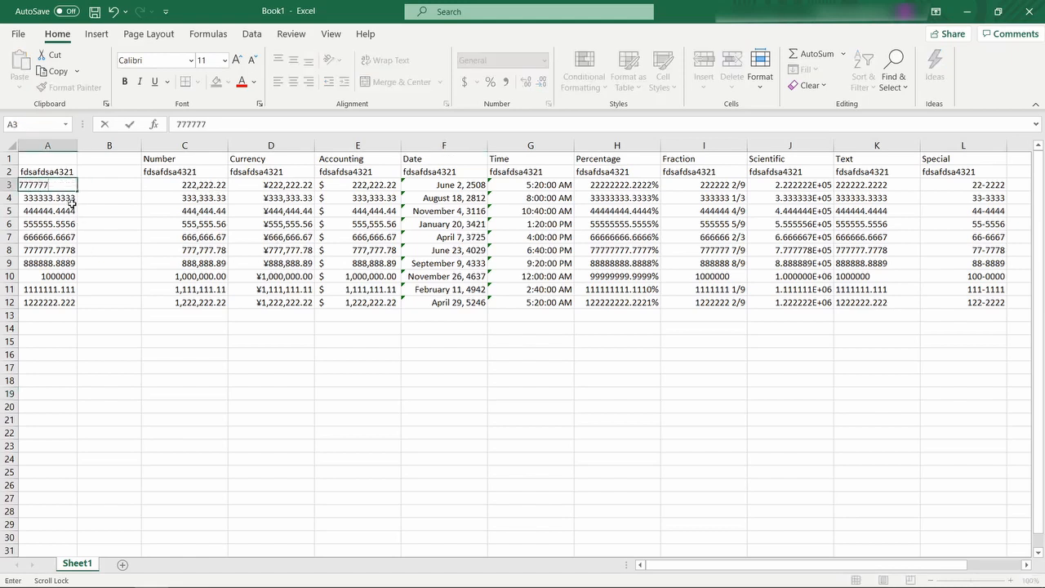
key("Return")
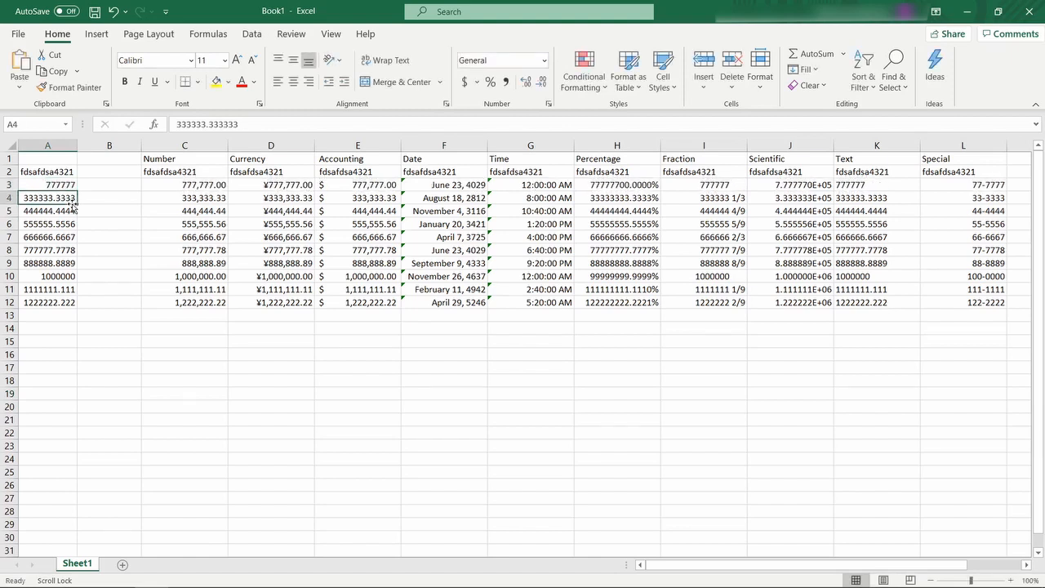
- Check the linked row 3 cells under Number, Currency and Accounting, and highlight the formatted block across columns C to L
left_click(209, 185)
left_click(256, 186)
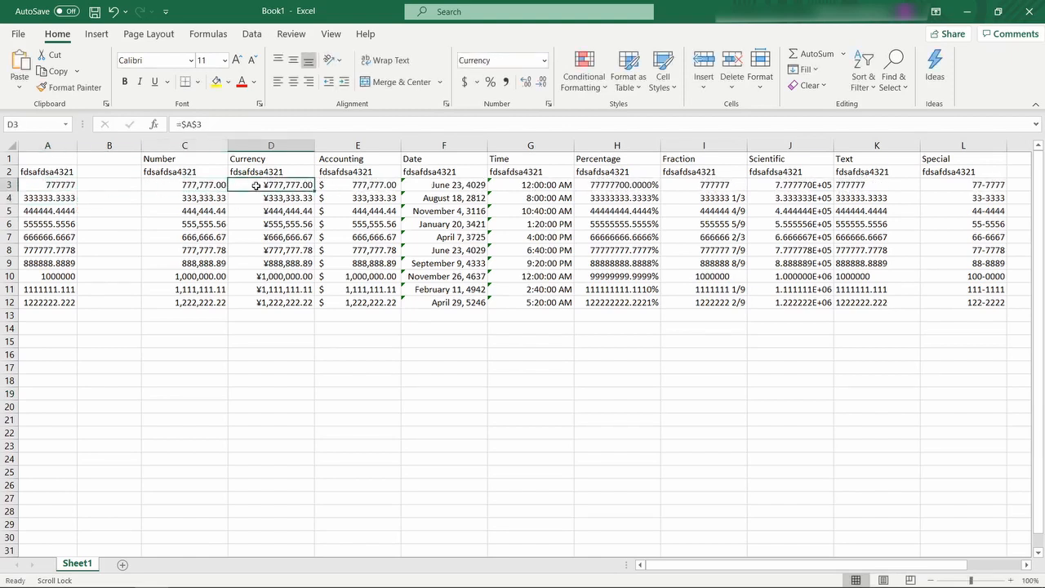
left_click(340, 187)
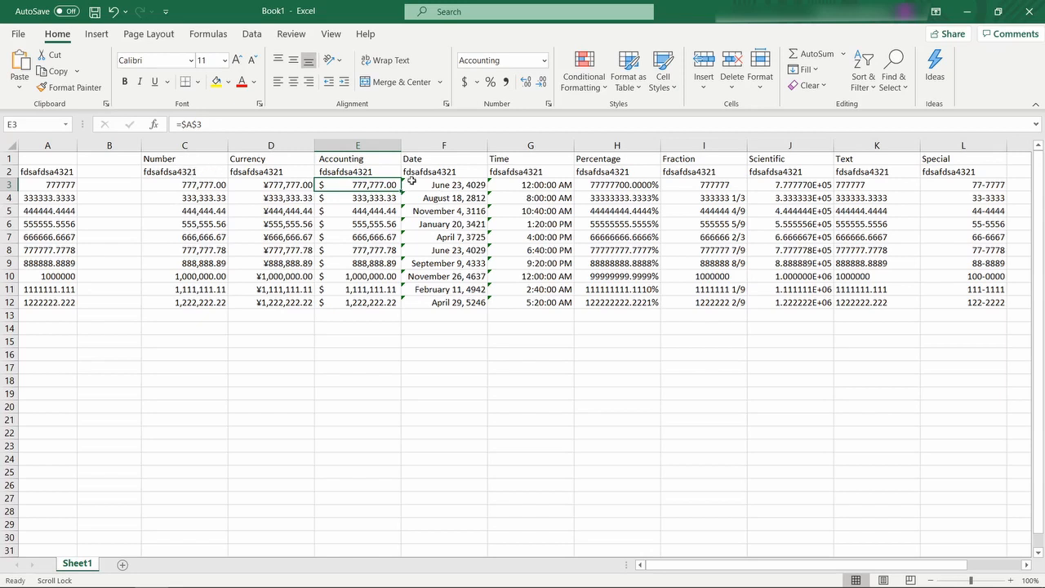
left_click_drag(926, 160, 193, 307)
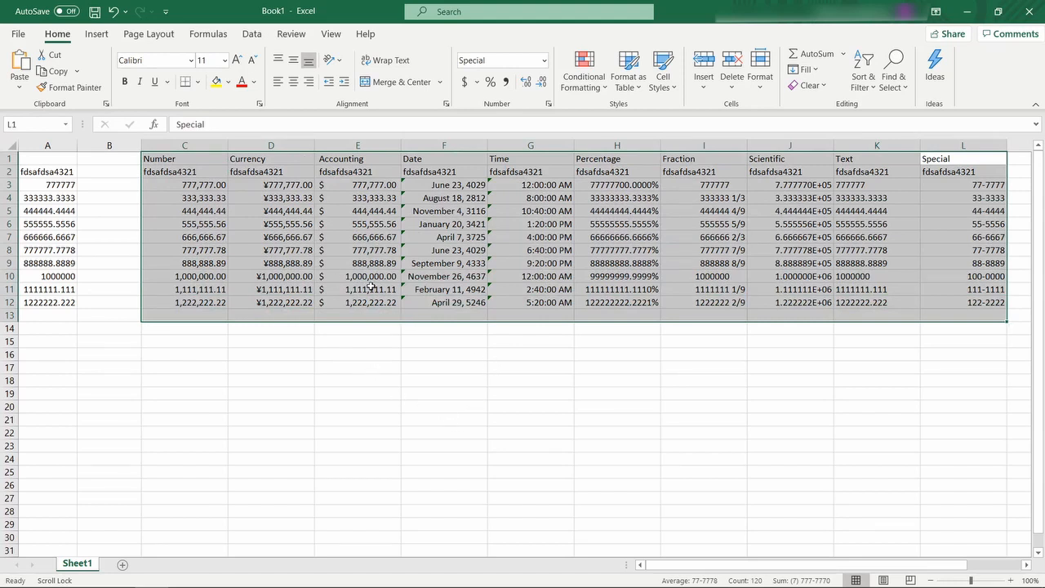
left_click_drag(441, 402, 436, 394)
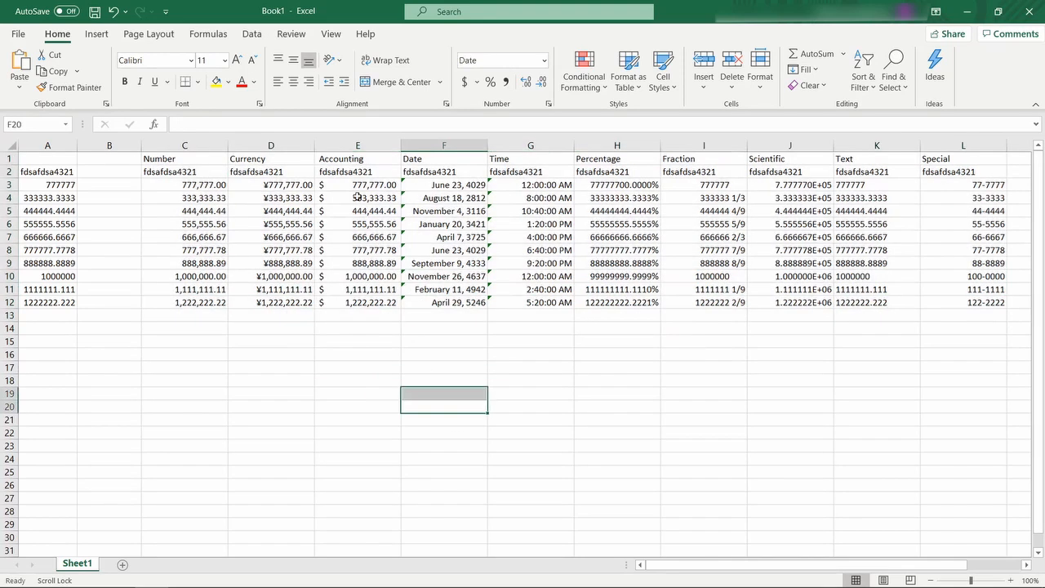
- Increase the Currency column's display to six decimal places
left_click(253, 146)
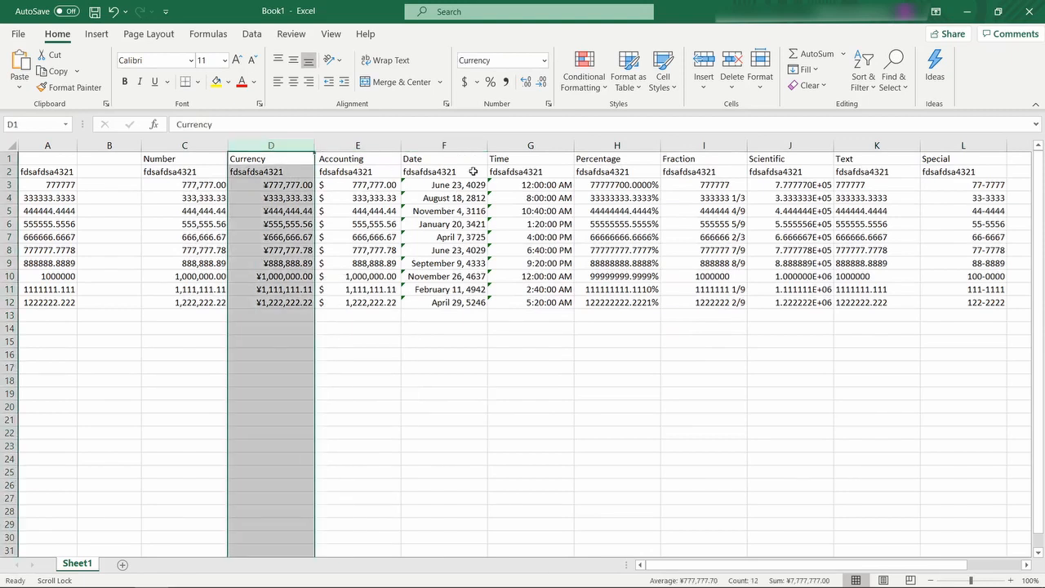
left_click(526, 85)
left_click(526, 85)
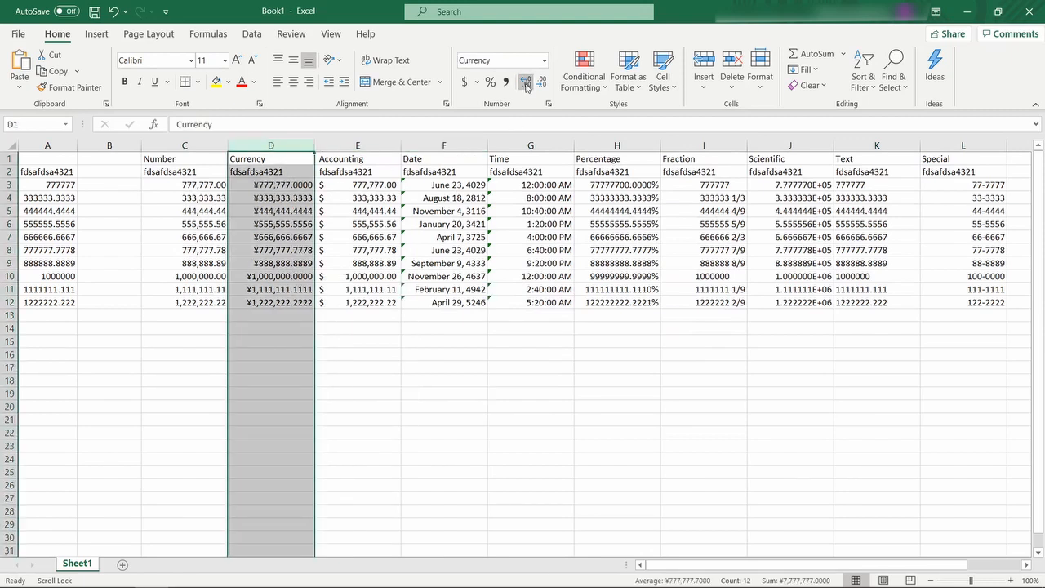
left_click(526, 85)
left_click(526, 85)
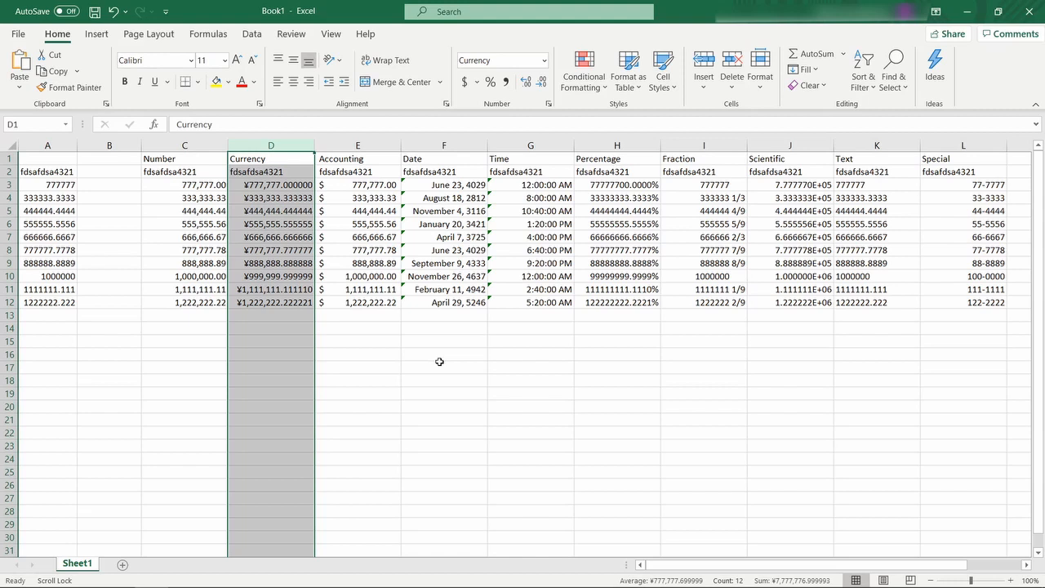
- Reduce the Currency column's display to no decimals, and bring it back up to one decimal place
left_click(541, 82)
left_click(542, 82)
left_click(542, 83)
left_click(545, 85)
left_click(546, 84)
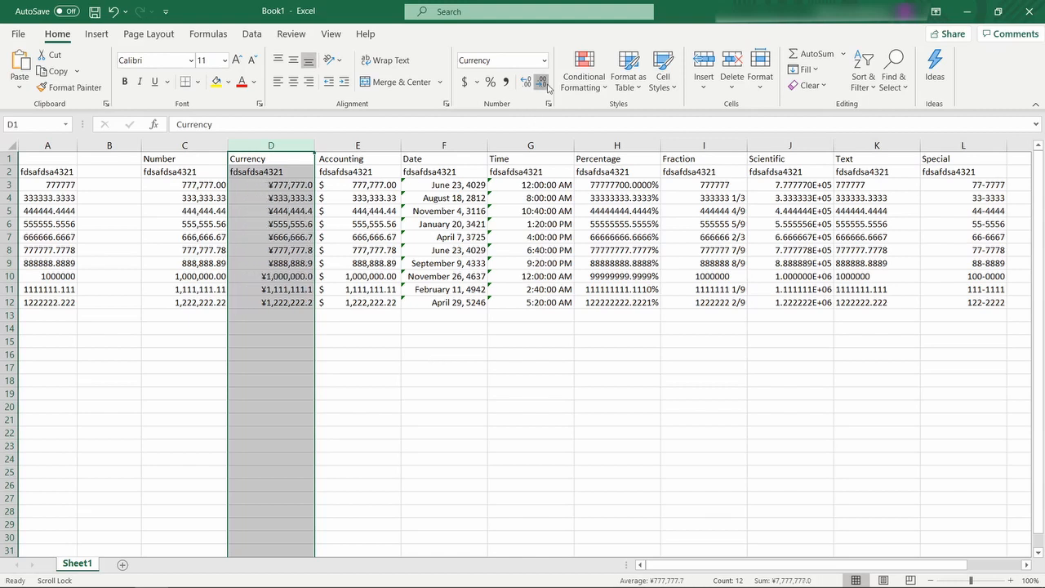
left_click(545, 84)
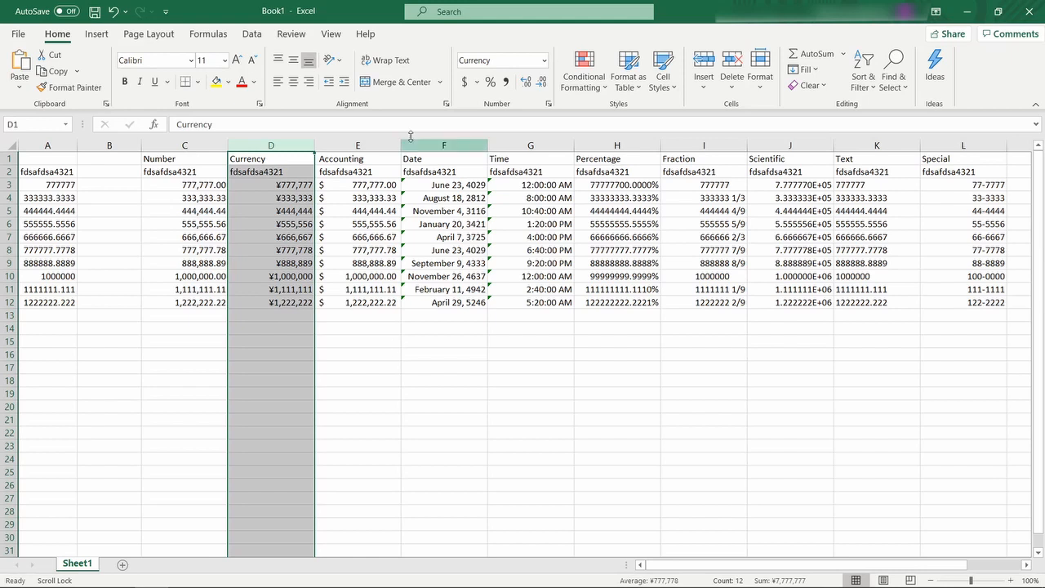
left_click(526, 82)
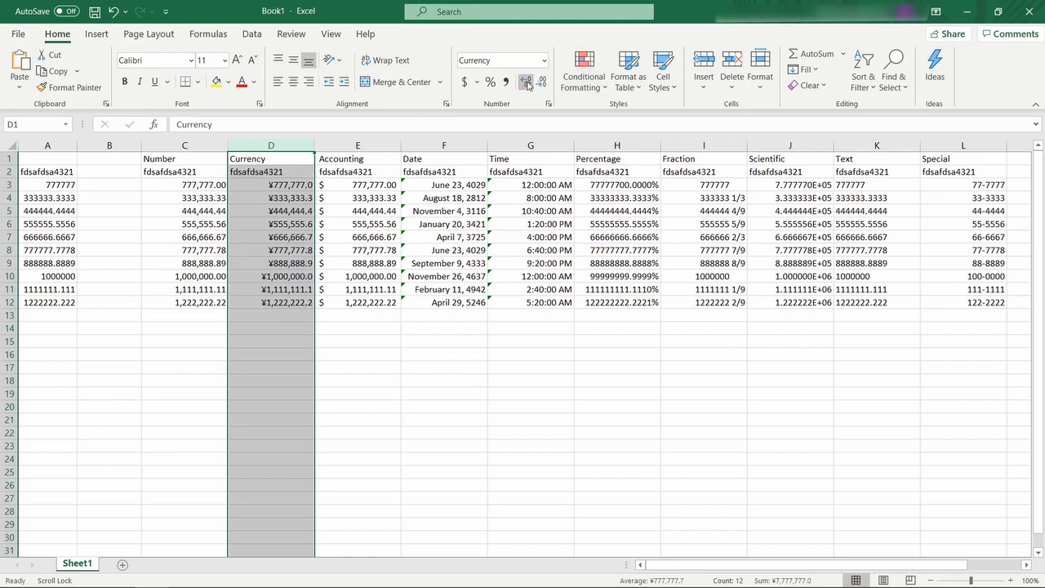
- Change the decimals of the source value in cell A4 so it reads 333333.99
double_click(55, 201)
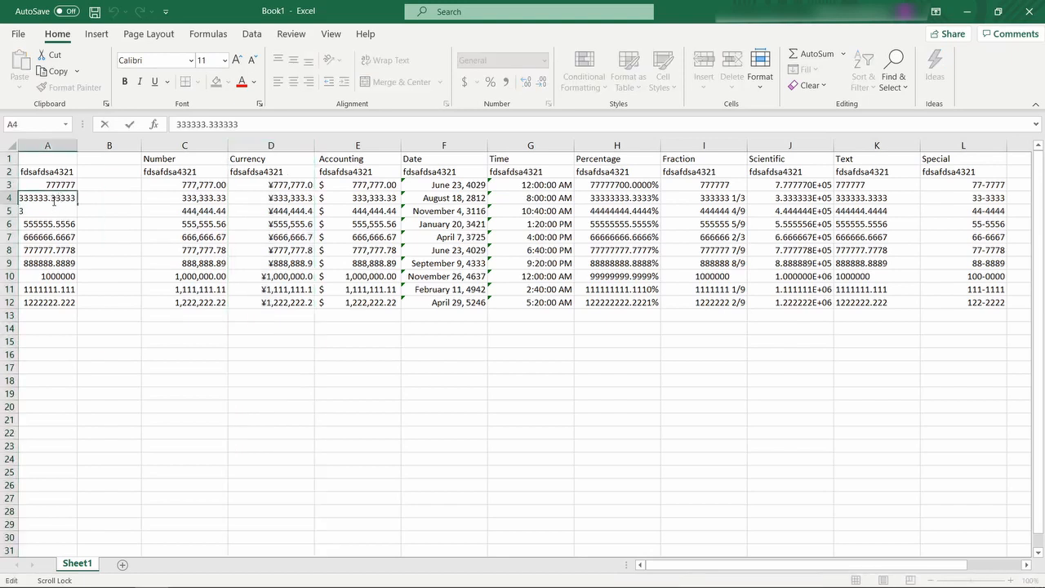
left_click_drag(52, 201, 76, 207)
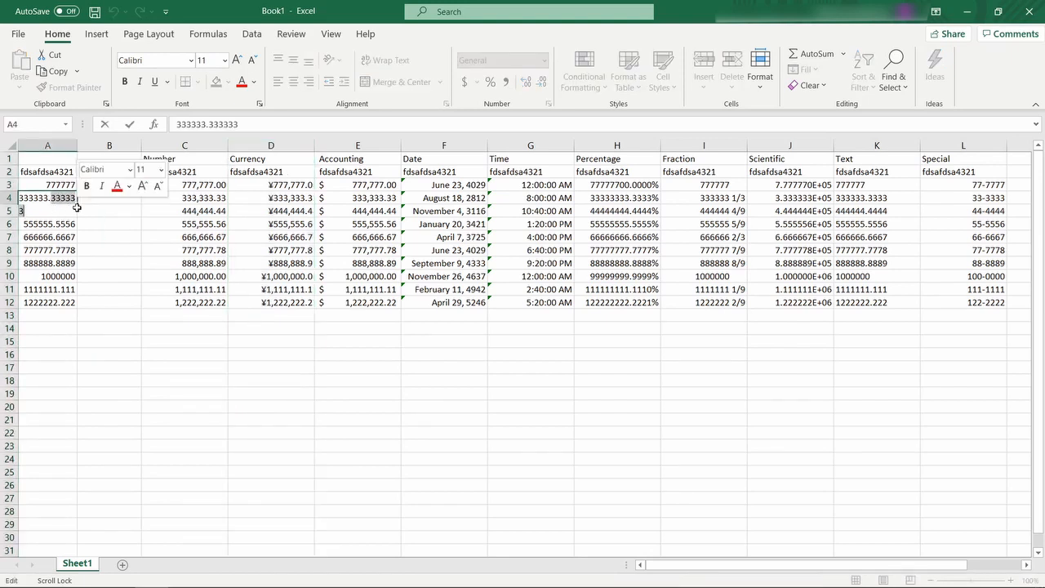
type("99")
key("Return")
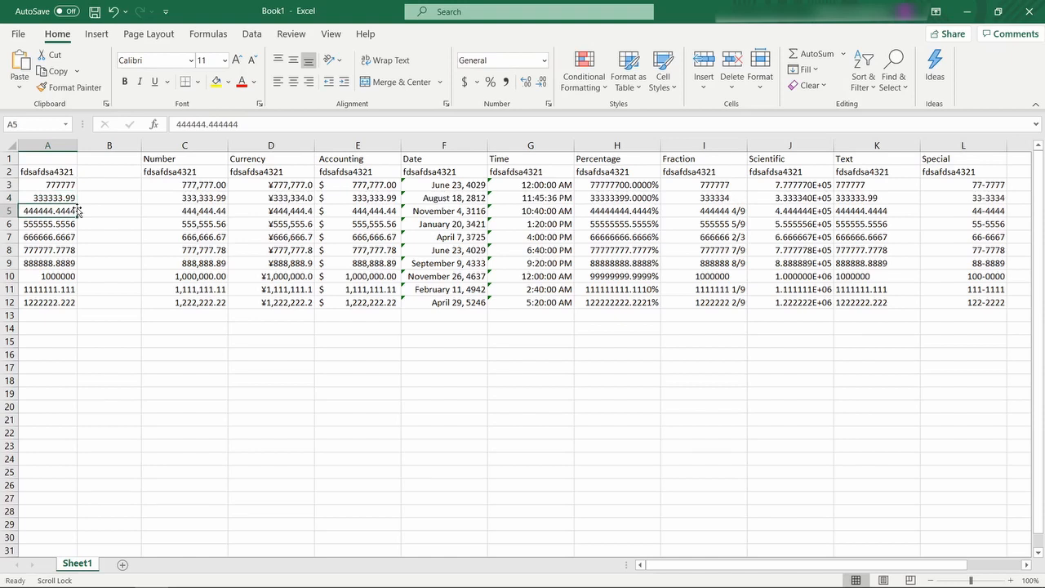
- Compare the rounded Currency display in D4 with its source value in A4
left_click(299, 201)
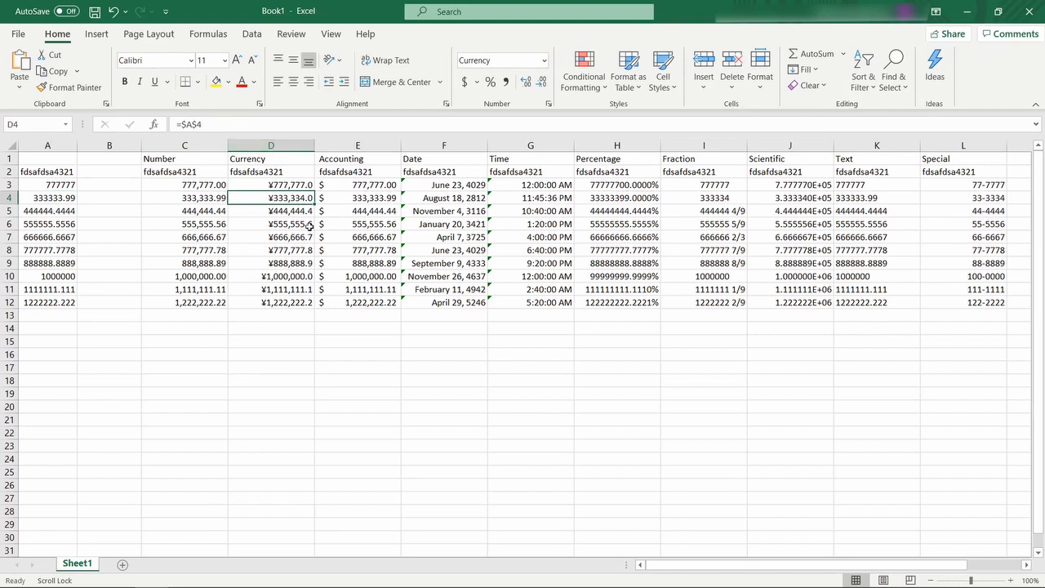
left_click(52, 199)
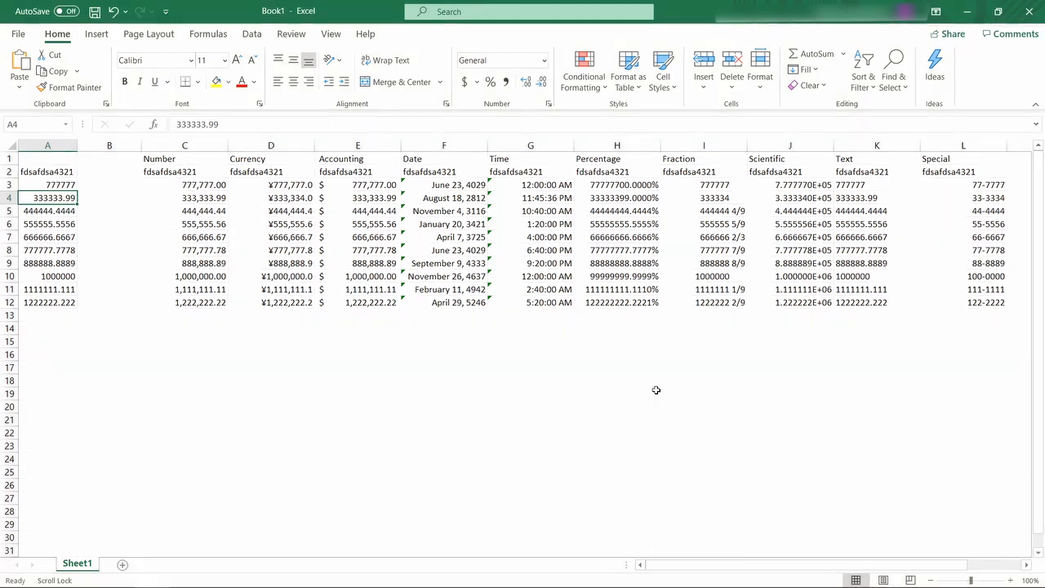
left_click(705, 392)
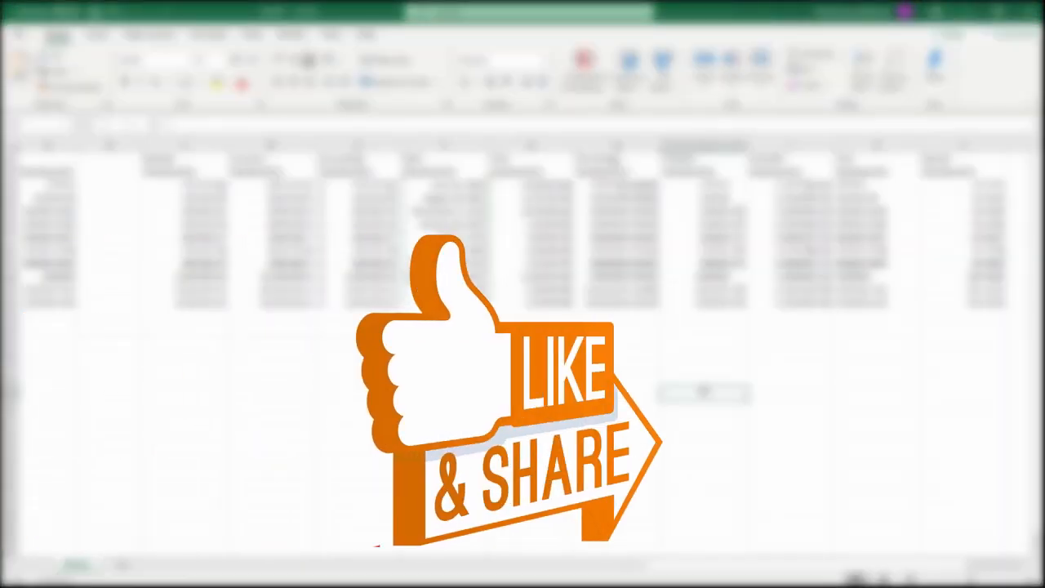